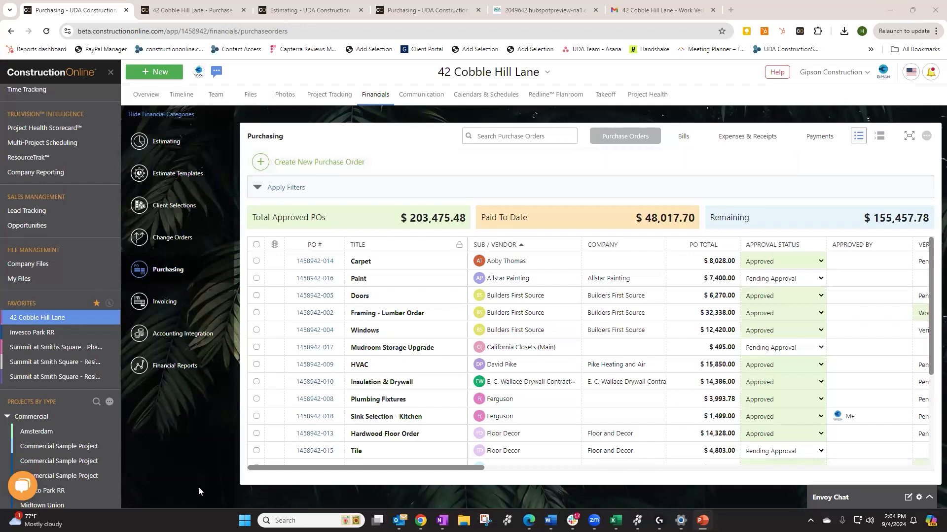
# Show the new purchase order options: from Estimate, from Approved Change Order, or from Scratch
pyautogui.moveTo(337, 467)
pyautogui.mouseDown()
pyautogui.moveTo(630, 477)
pyautogui.moveTo(458, 488)
pyautogui.moveTo(327, 481)
pyautogui.mouseUp()
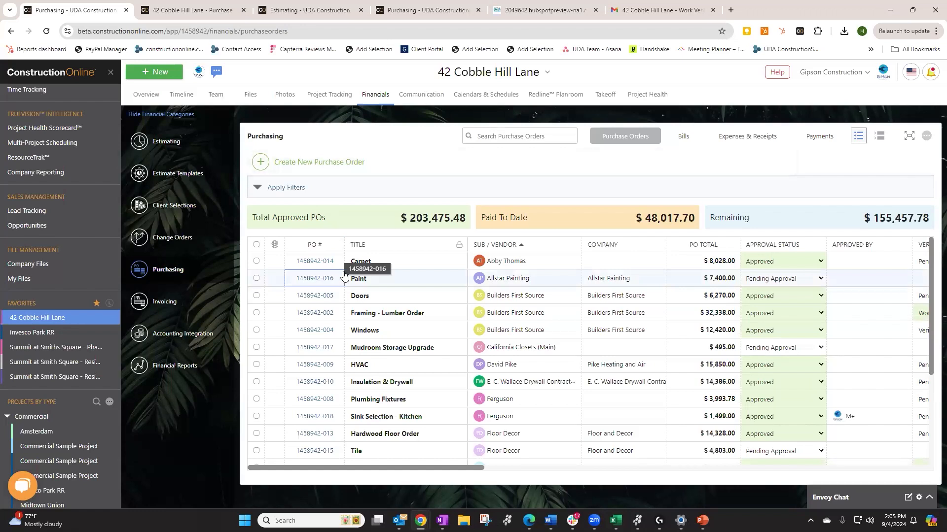
pyautogui.click(312, 170)
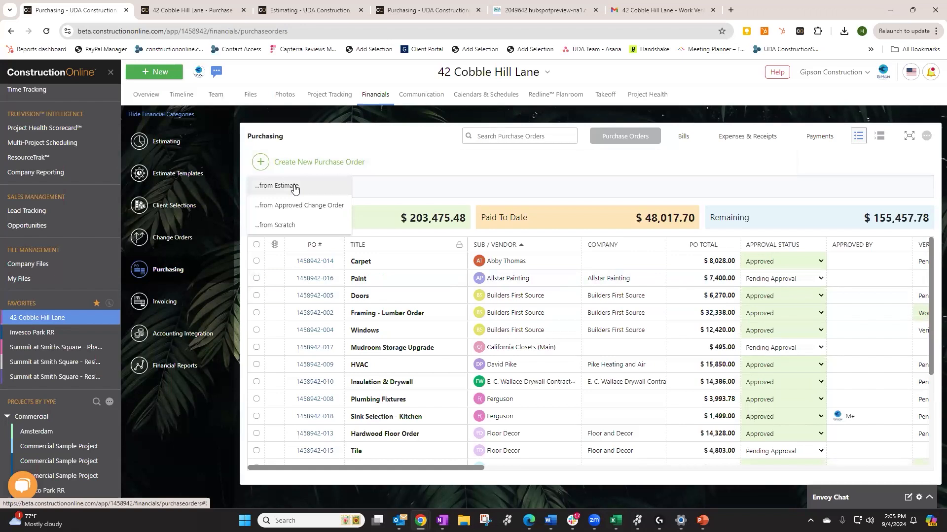
# Start a purchase order from the estimate and retitle it 'Cabinetry'
pyautogui.click(294, 186)
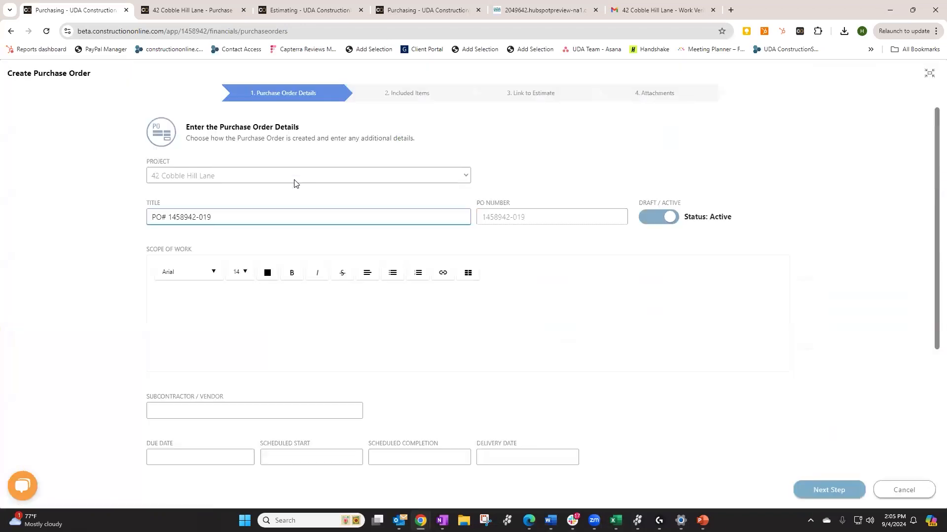
pyautogui.scroll(-2, 317, 219)
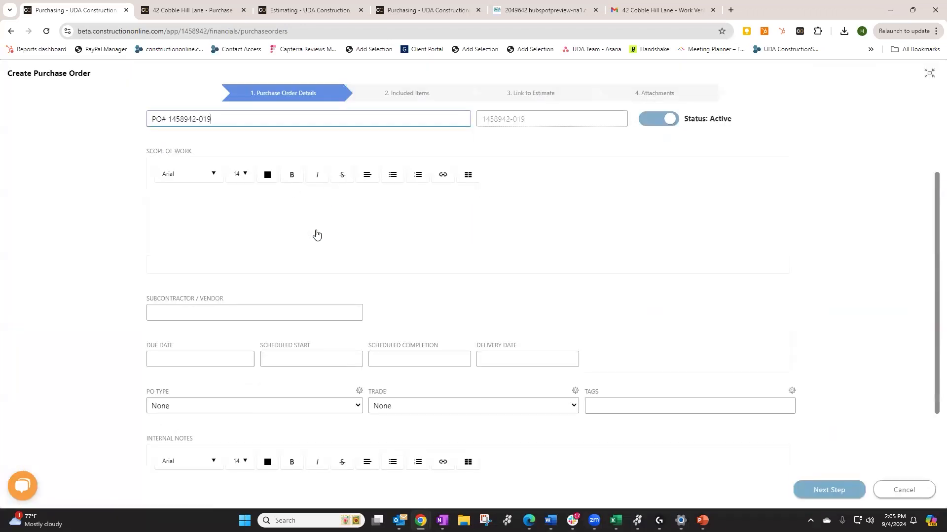
pyautogui.scroll(1, 316, 235)
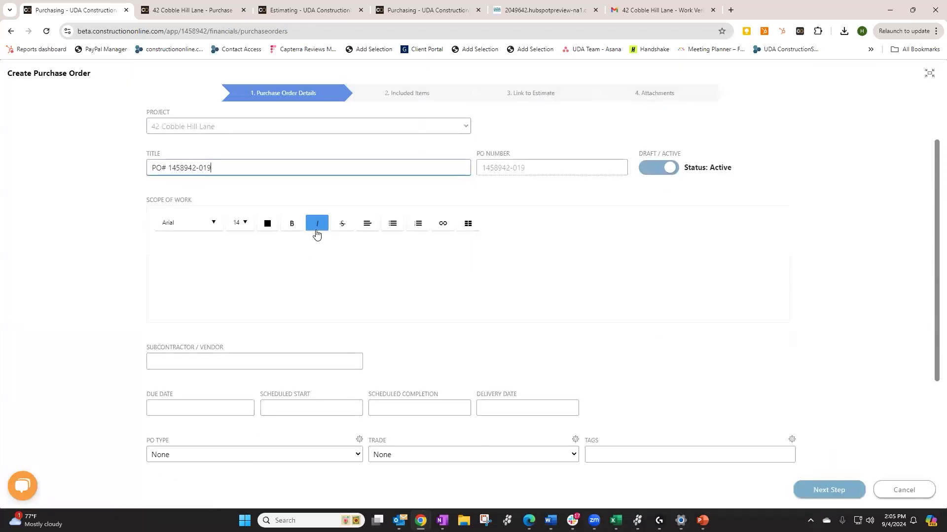
pyautogui.click(215, 170)
pyautogui.hotkey('ctrl', 'a')
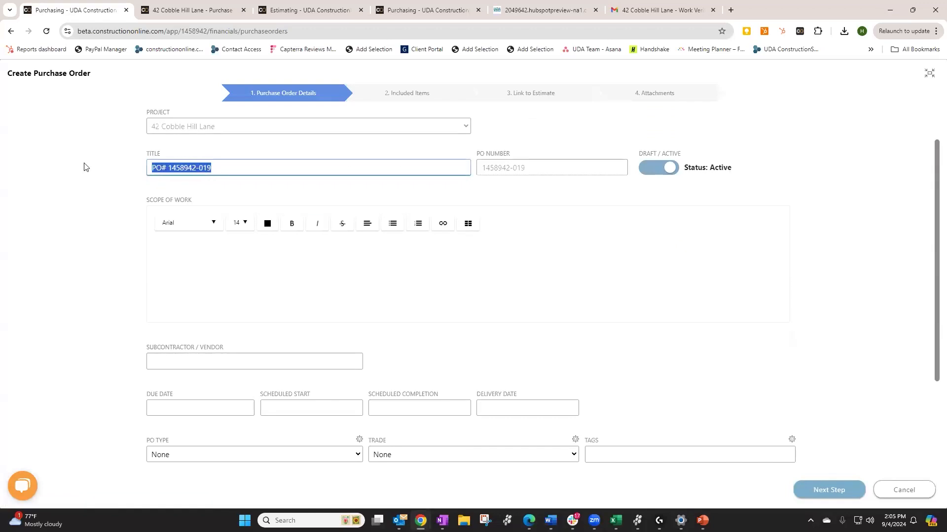
pyautogui.write('Cabinetry')
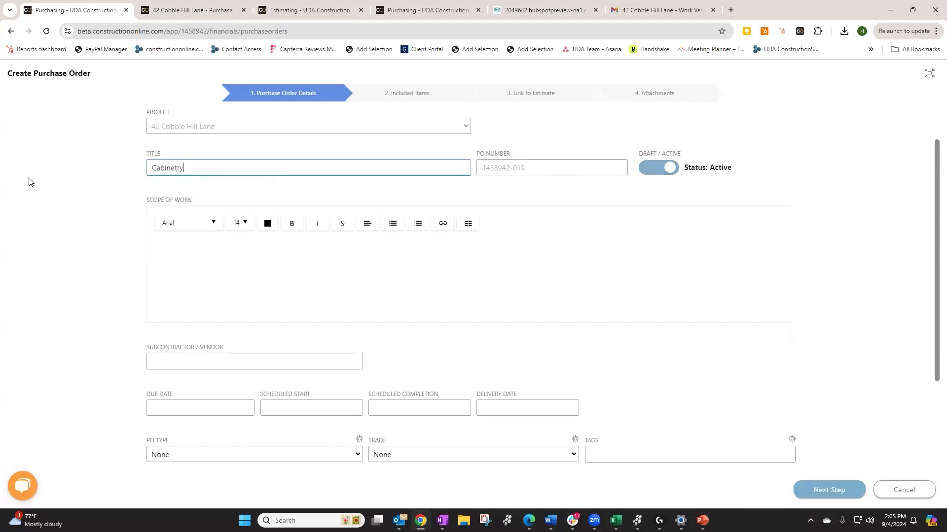
pyautogui.click(264, 260)
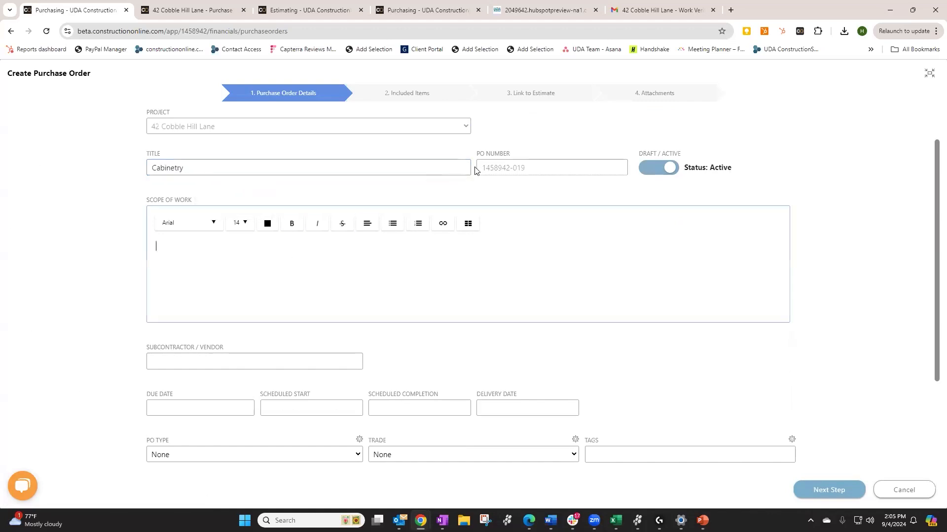
# Set the vendor to M.L. Wright Cabinetry & Millwork and the due date to 09/13/2024
pyautogui.click(183, 367)
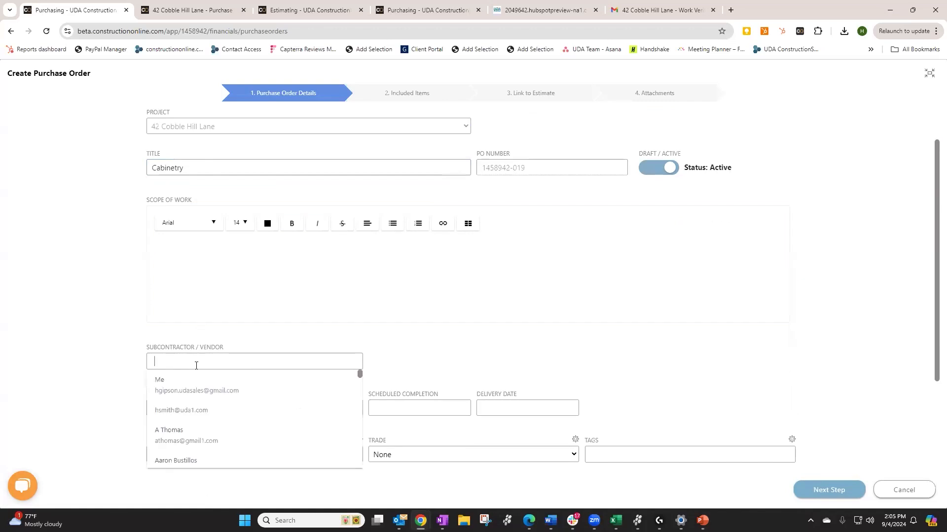
pyautogui.write('cabine')
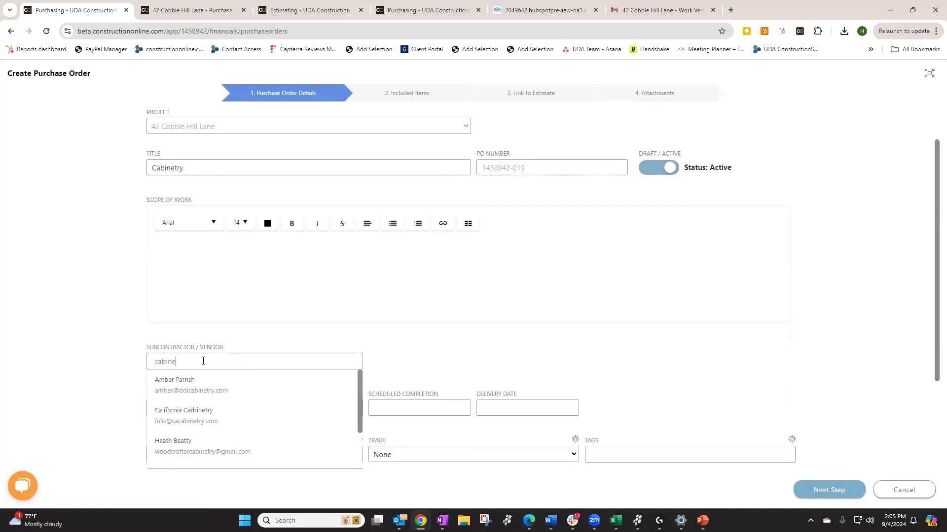
pyautogui.scroll(-2, 258, 439)
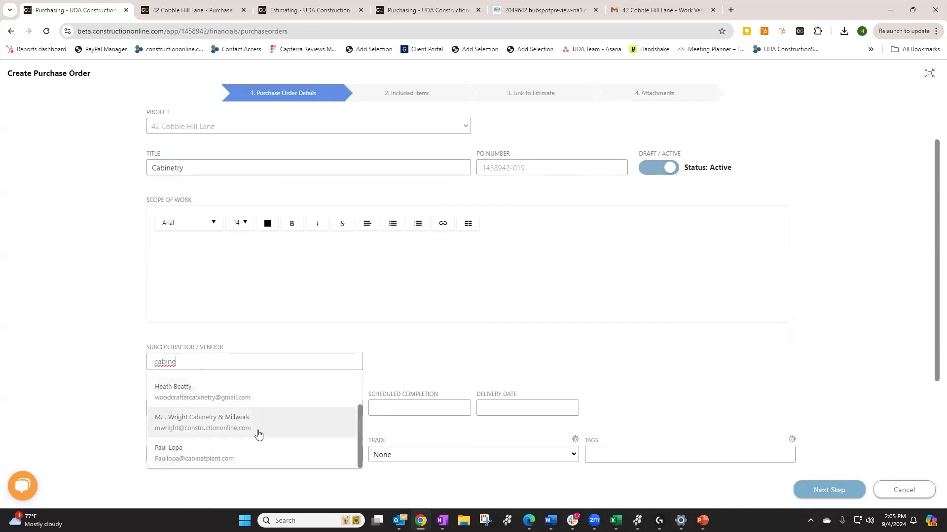
pyautogui.click(257, 432)
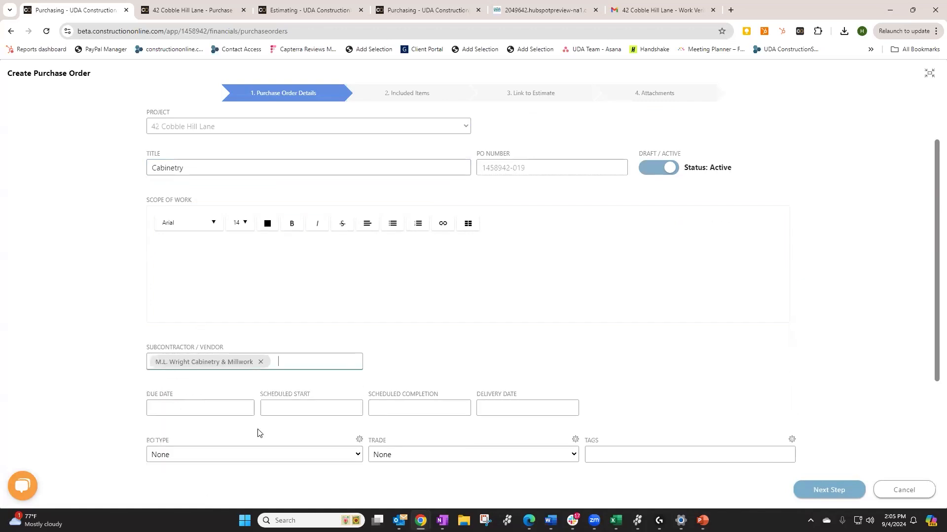
pyautogui.click(163, 408)
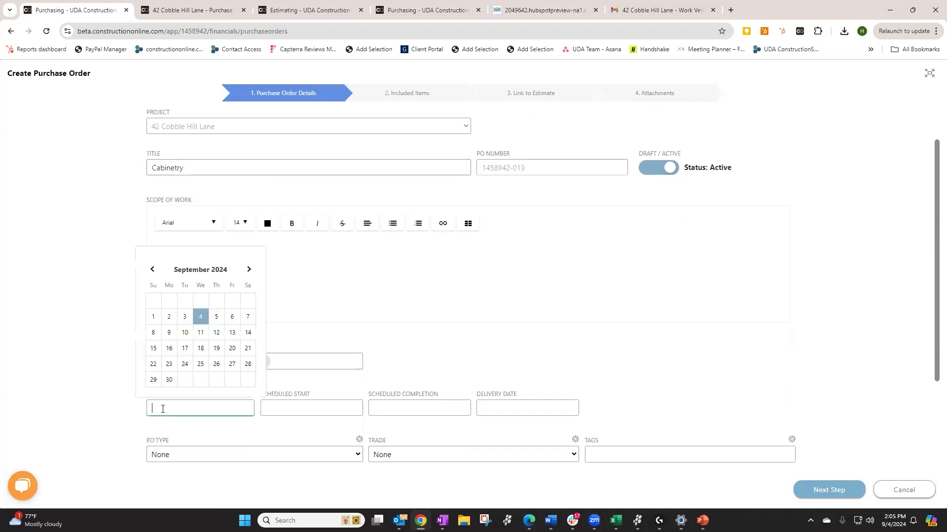
pyautogui.click(231, 333)
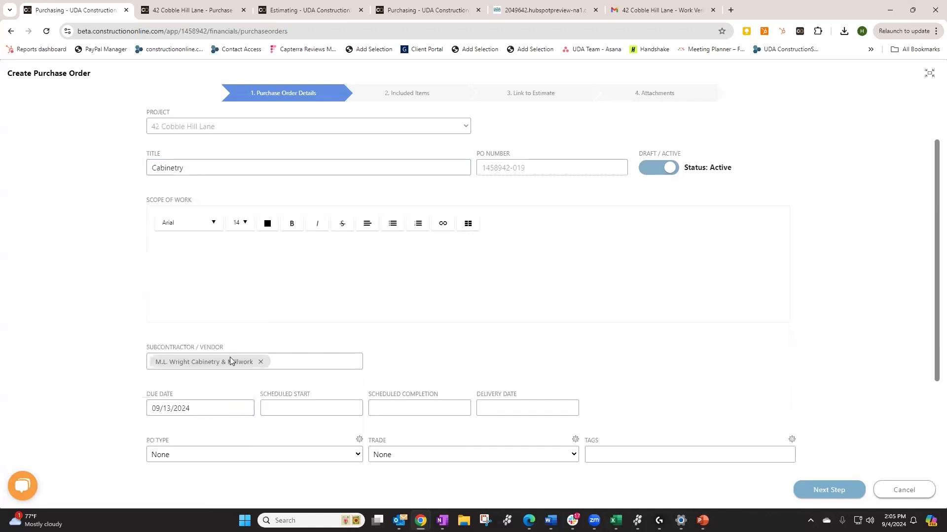
# Set the PO type to Material & Labor and tag the order Interior
pyautogui.click(241, 455)
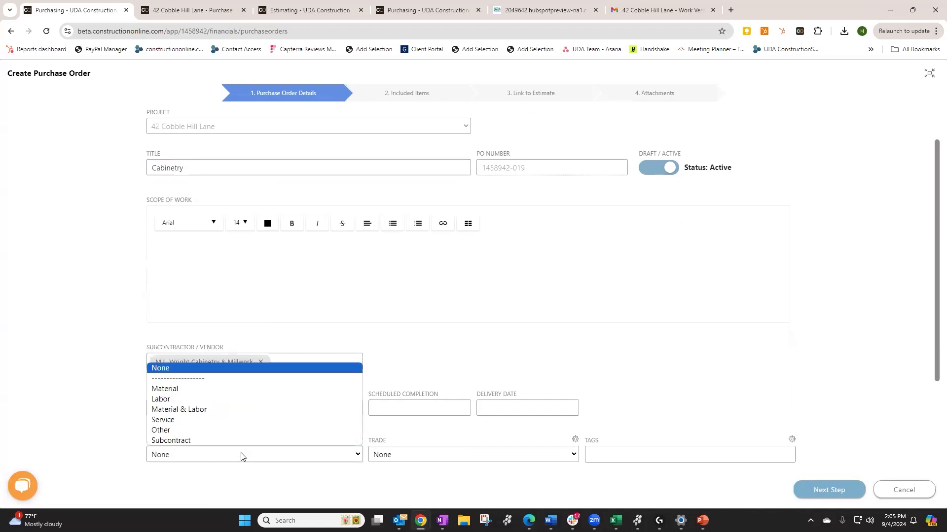
pyautogui.click(172, 412)
pyautogui.click(434, 457)
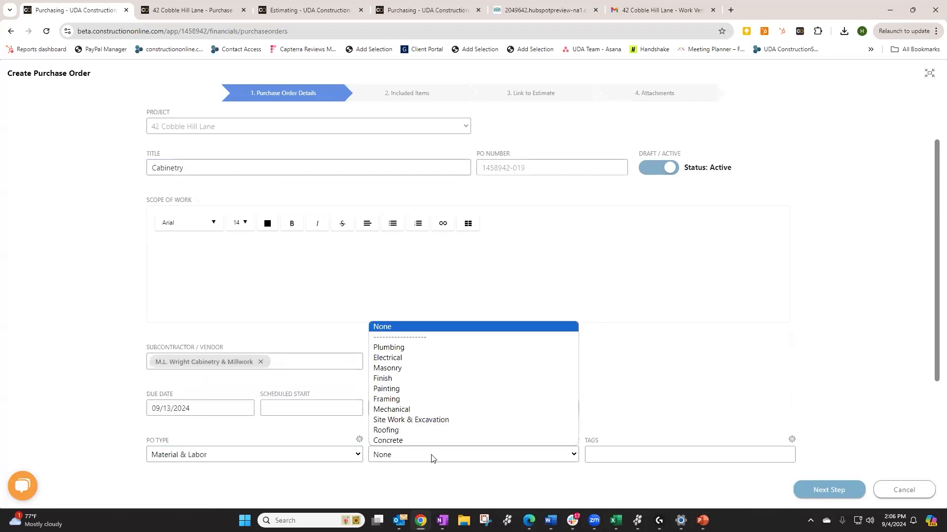
pyautogui.click(627, 455)
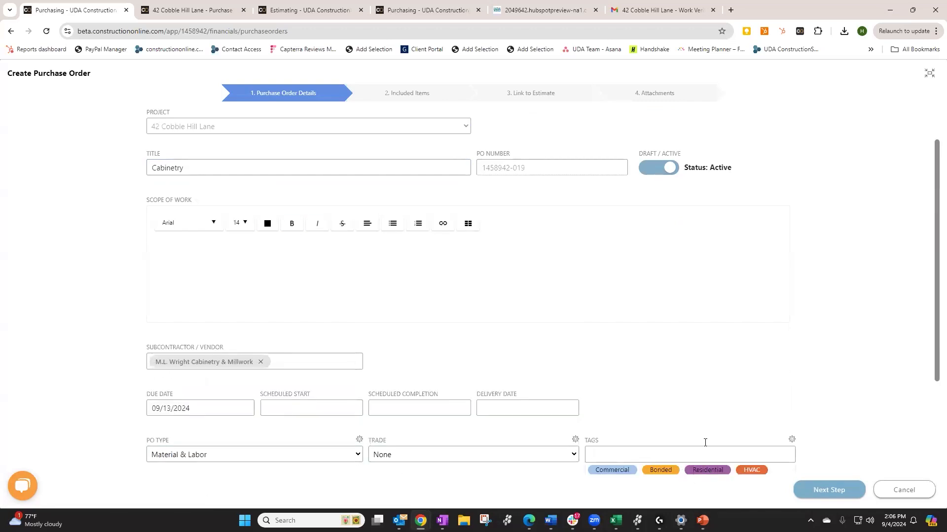
pyautogui.scroll(-1, 705, 442)
pyautogui.click(658, 437)
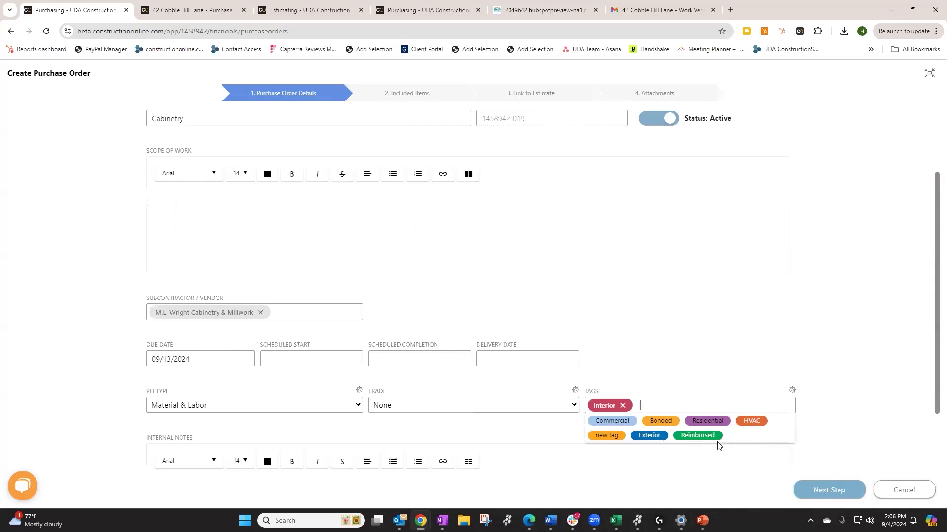
pyautogui.scroll(1, 816, 312)
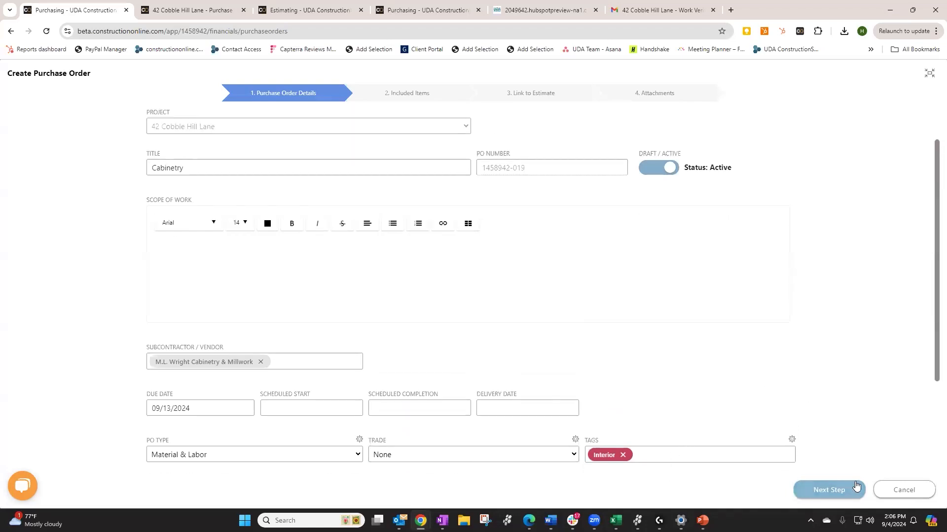
# Hide zero-value rows and include all Cabinetry & Countertops estimate items in the order
pyautogui.click(821, 493)
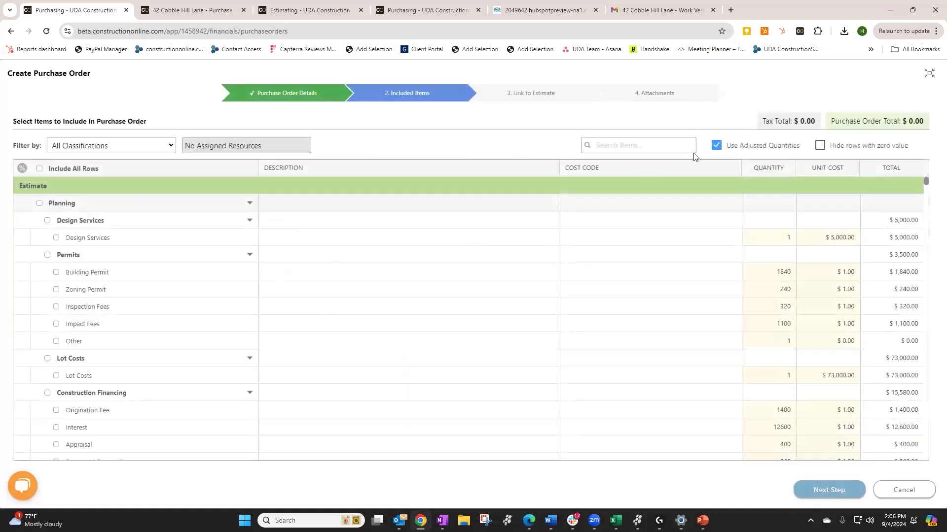
pyautogui.click(819, 145)
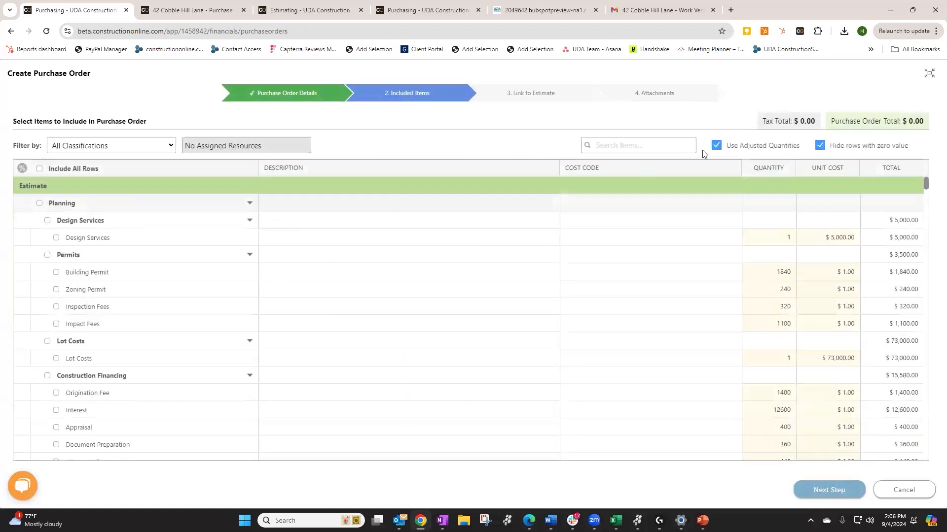
pyautogui.click(663, 148)
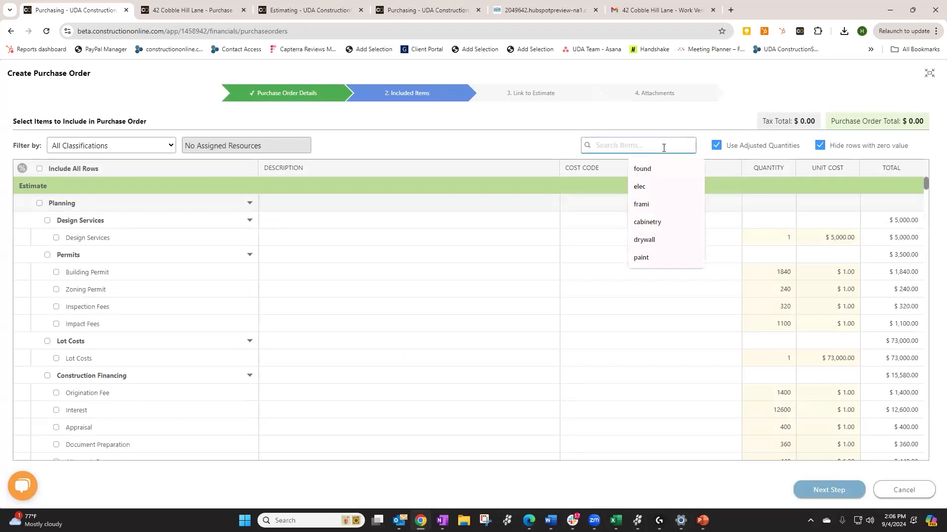
pyautogui.write('cabine')
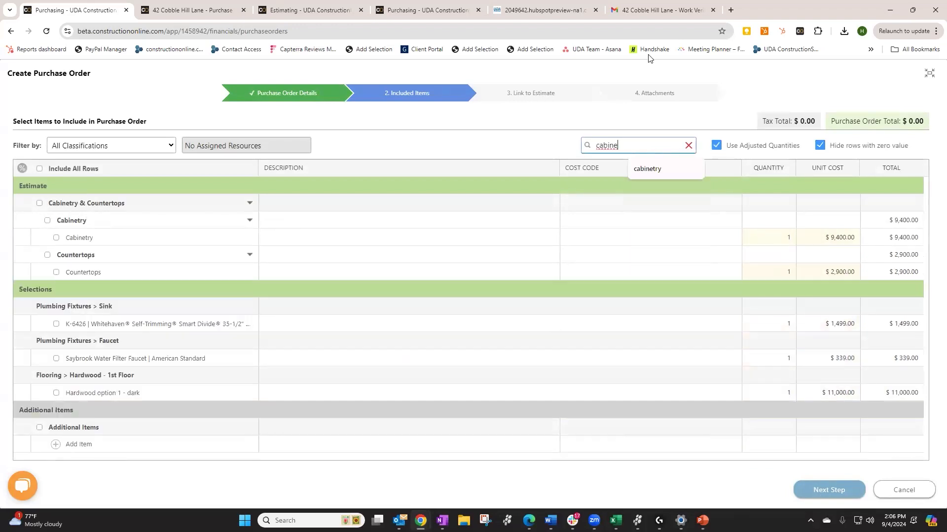
pyautogui.click(39, 204)
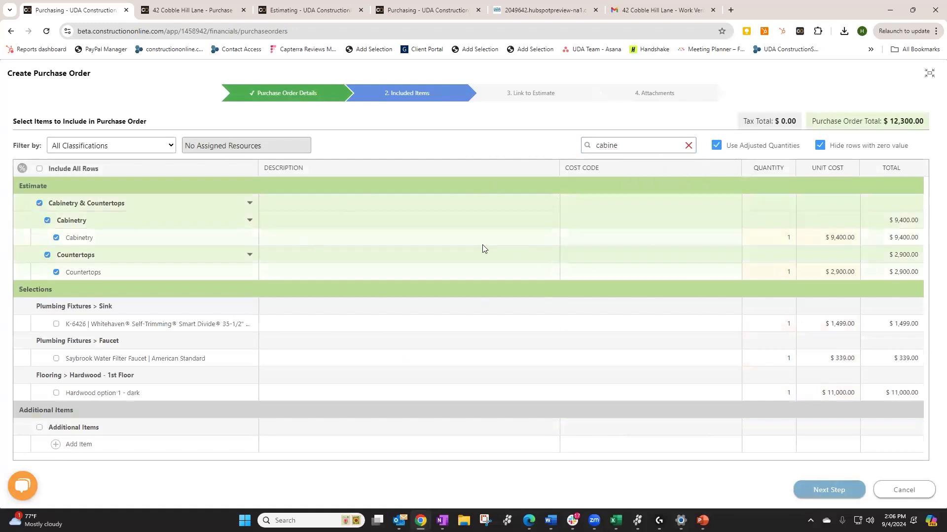
pyautogui.click(849, 494)
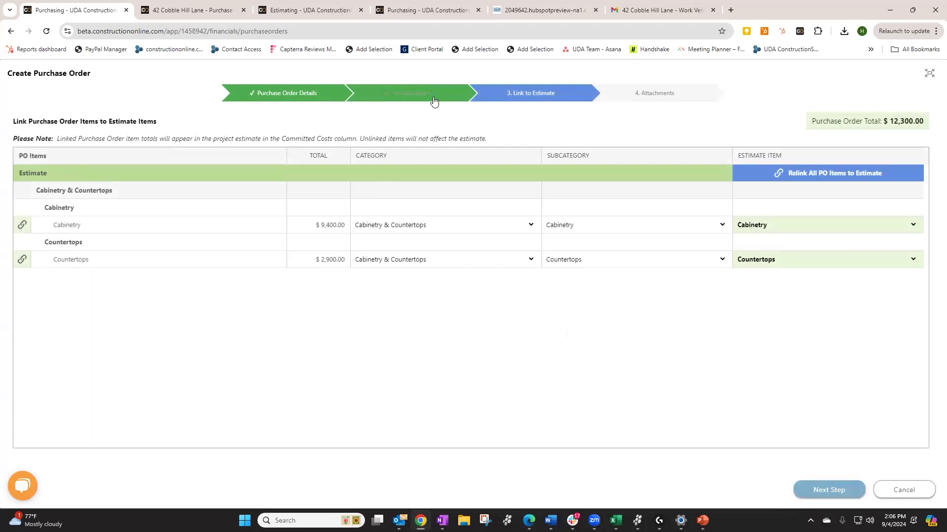
pyautogui.click(432, 97)
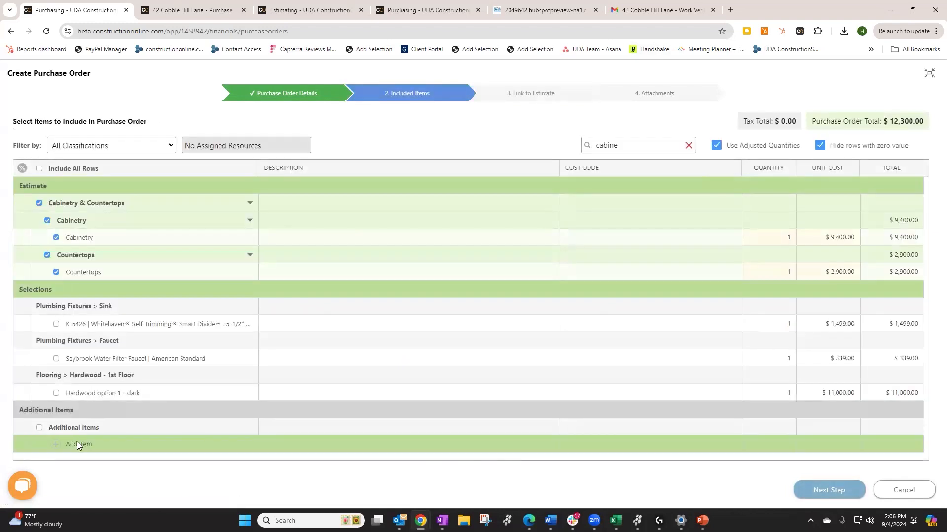
# Add an 'installation for cabinets' line item with a unit cost of 5000
pyautogui.click(92, 445)
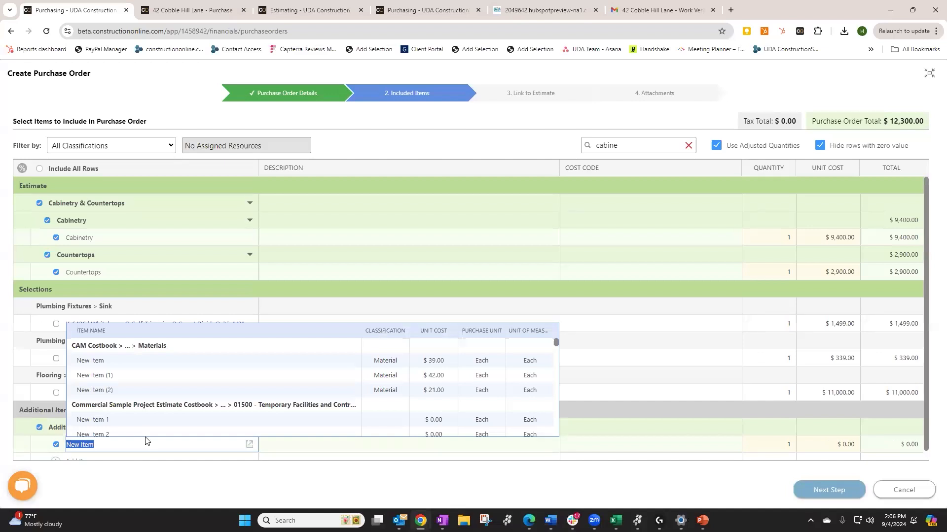
pyautogui.write('install')
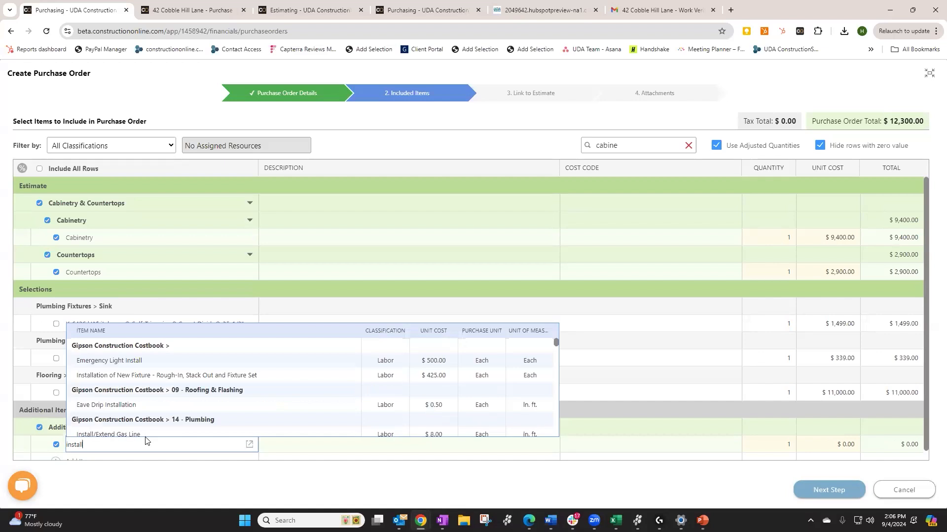
pyautogui.write('ation ca')
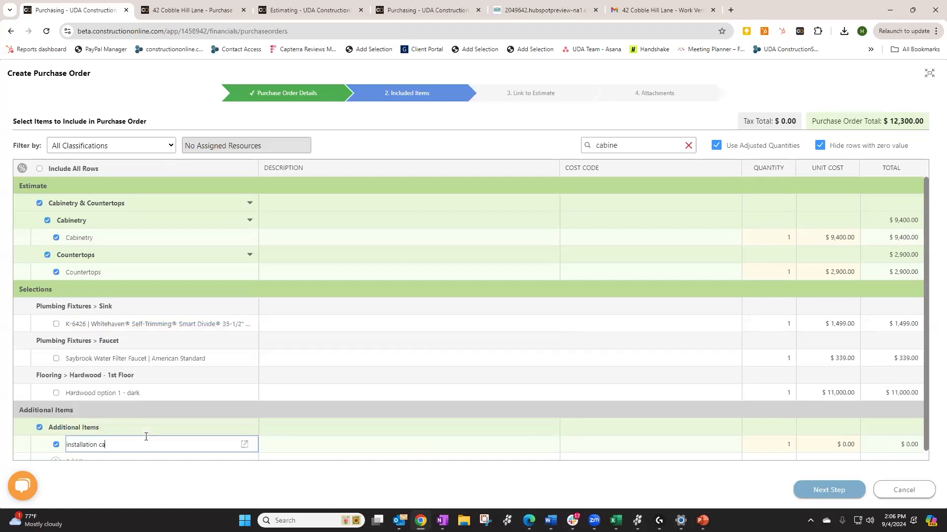
pyautogui.write('binet')
pyautogui.press('BackSpace')
pyautogui.press('BackSpace')
pyautogui.press('BackSpace')
pyautogui.press('BackSpace')
pyautogui.write('for')
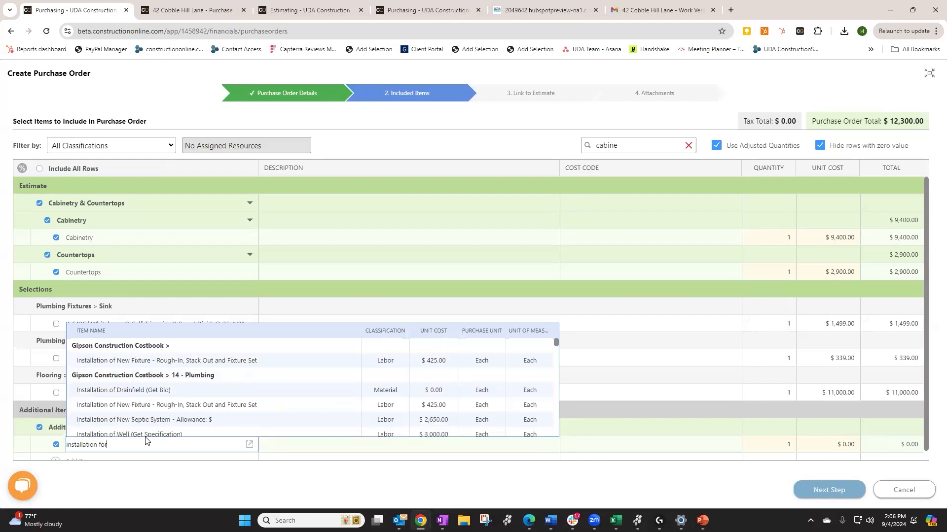
pyautogui.write(' cabinets')
pyautogui.press('Return')
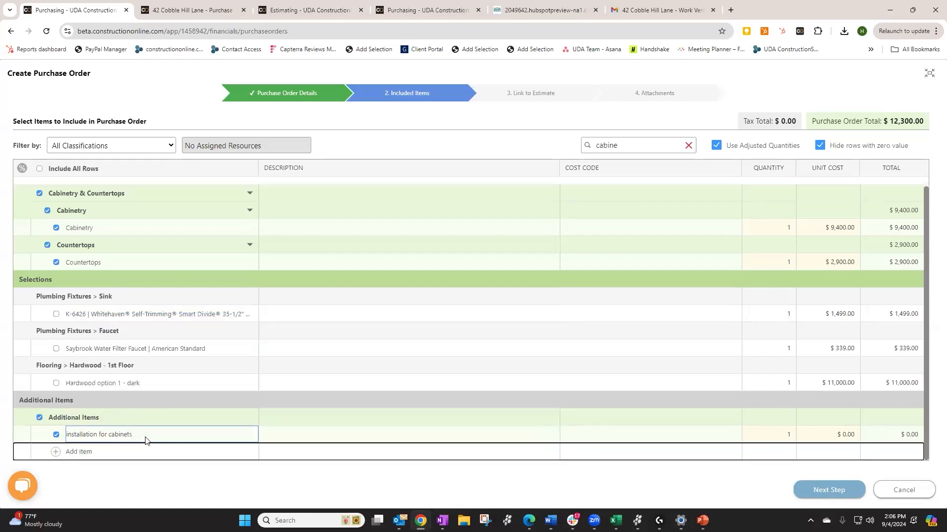
pyautogui.click(838, 433)
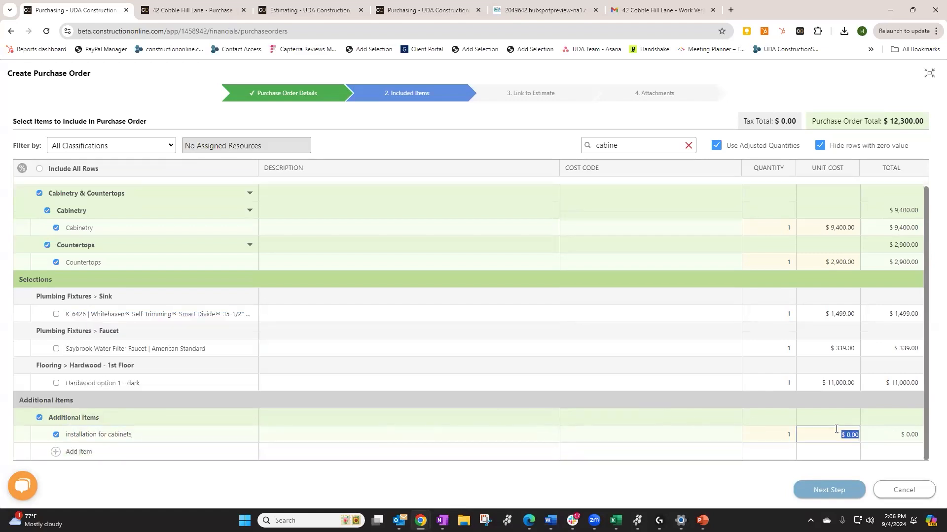
pyautogui.write('5000')
pyautogui.press('Return')
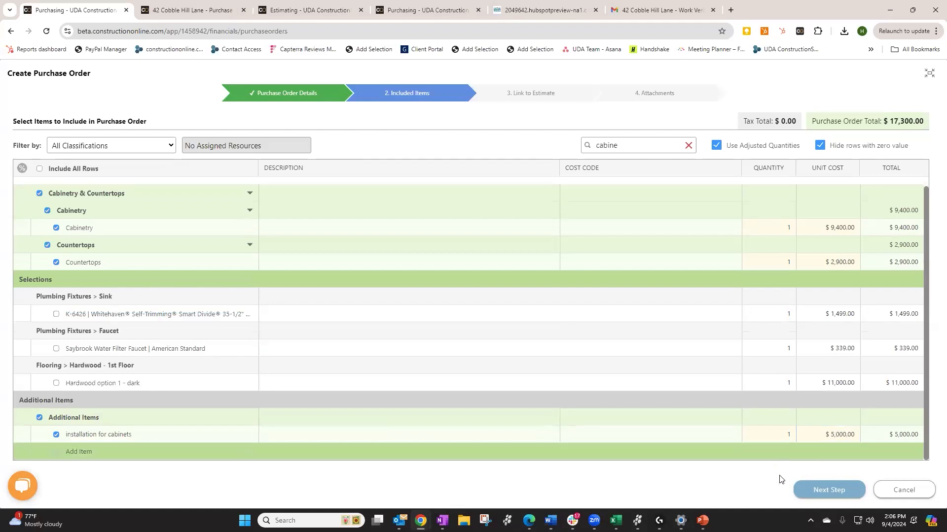
# Link the installation line to Cabinetry & Countertops > Cabinetry > Cabinetry estimate item, then advance
pyautogui.click(828, 490)
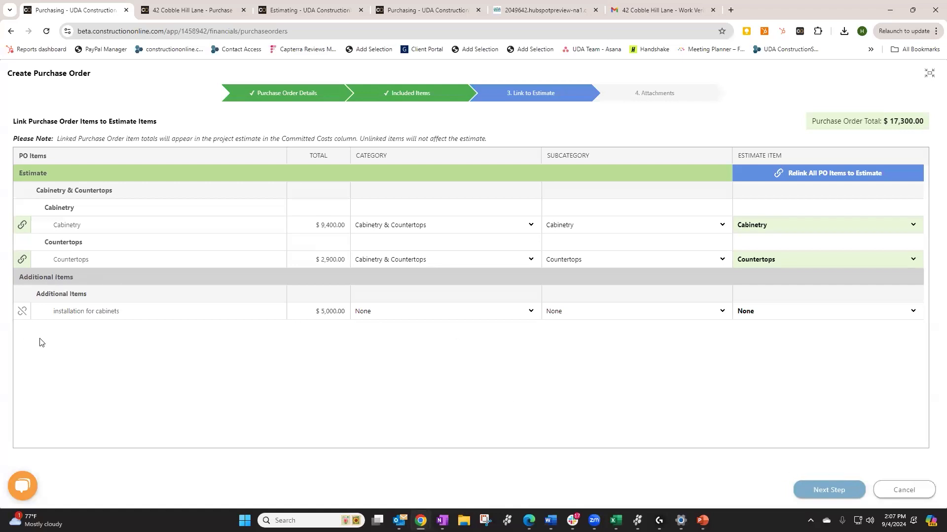
pyautogui.click(367, 318)
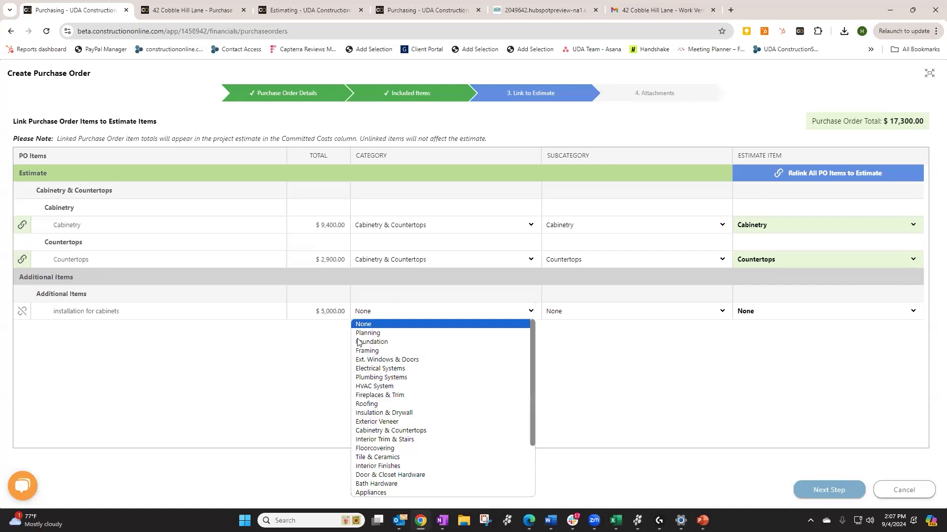
pyautogui.click(389, 432)
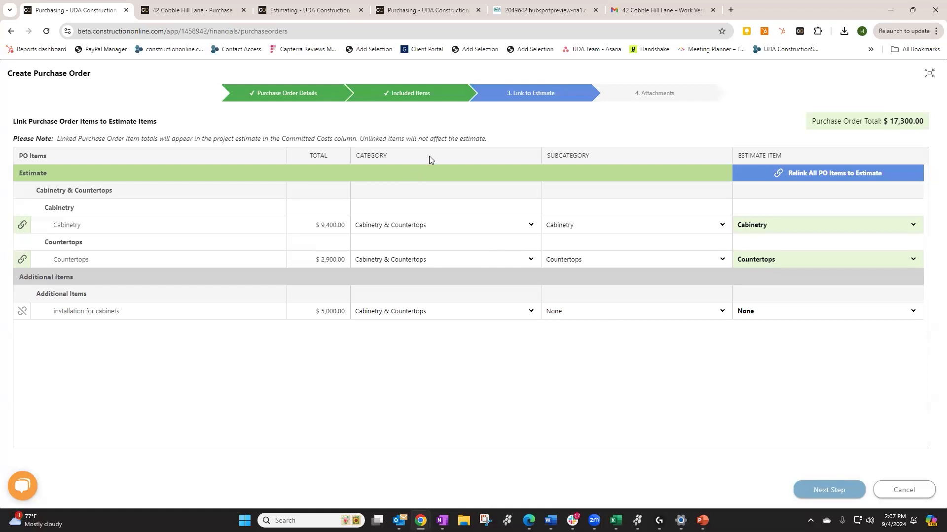
pyautogui.click(615, 312)
pyautogui.click(586, 333)
pyautogui.click(759, 311)
pyautogui.click(746, 341)
pyautogui.click(748, 316)
pyautogui.click(748, 332)
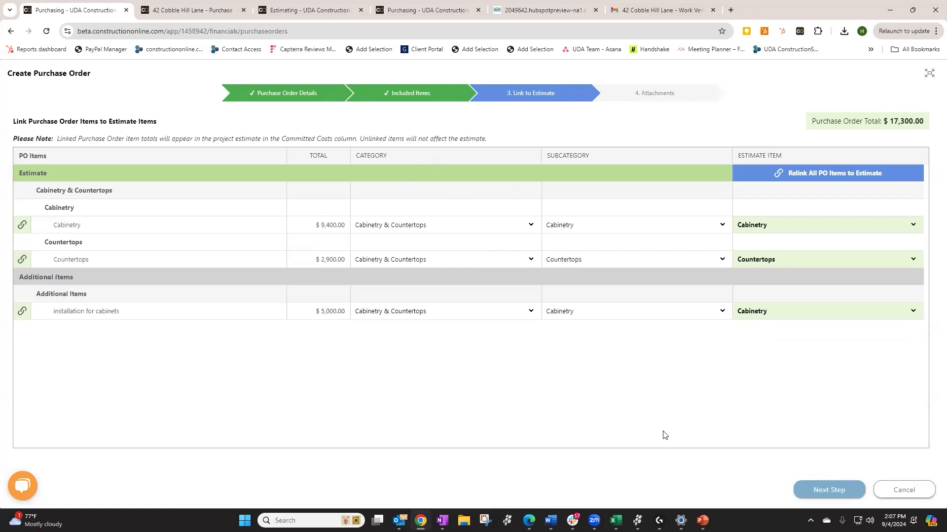
pyautogui.click(817, 491)
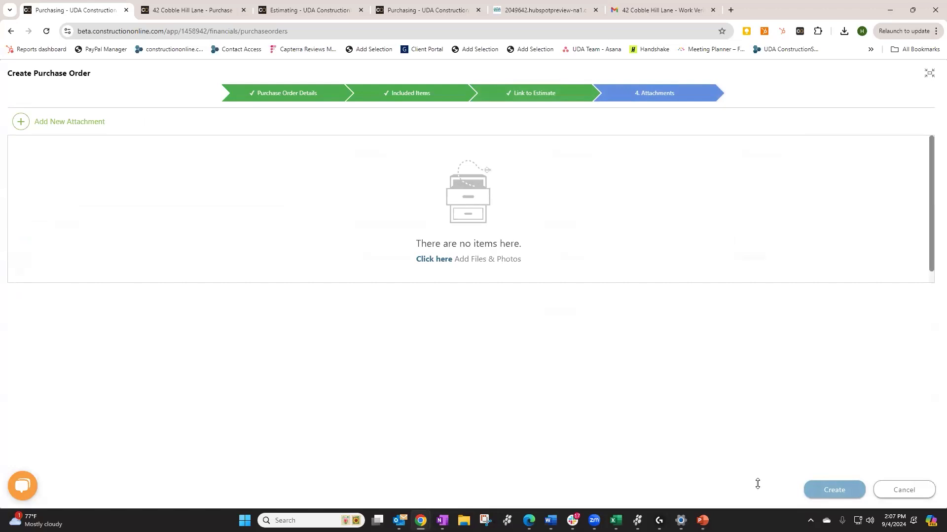
pyautogui.click(821, 489)
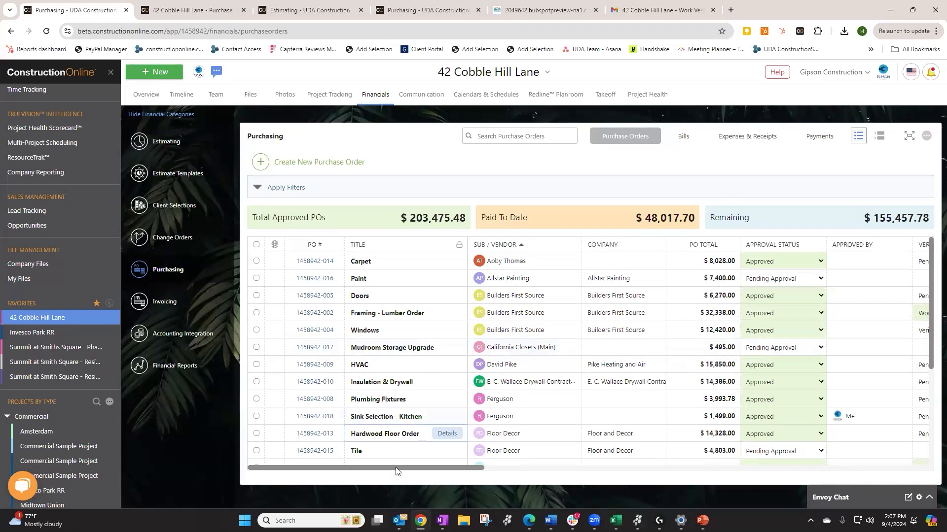
pyautogui.moveTo(400, 469)
pyautogui.mouseDown()
pyautogui.moveTo(452, 470)
pyautogui.moveTo(389, 469)
pyautogui.mouseUp()
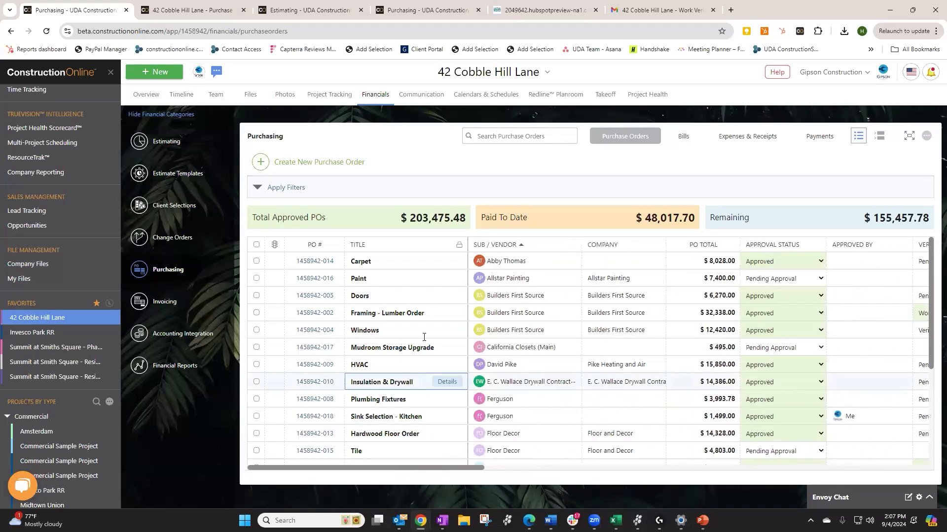
pyautogui.scroll(-2, 361, 398)
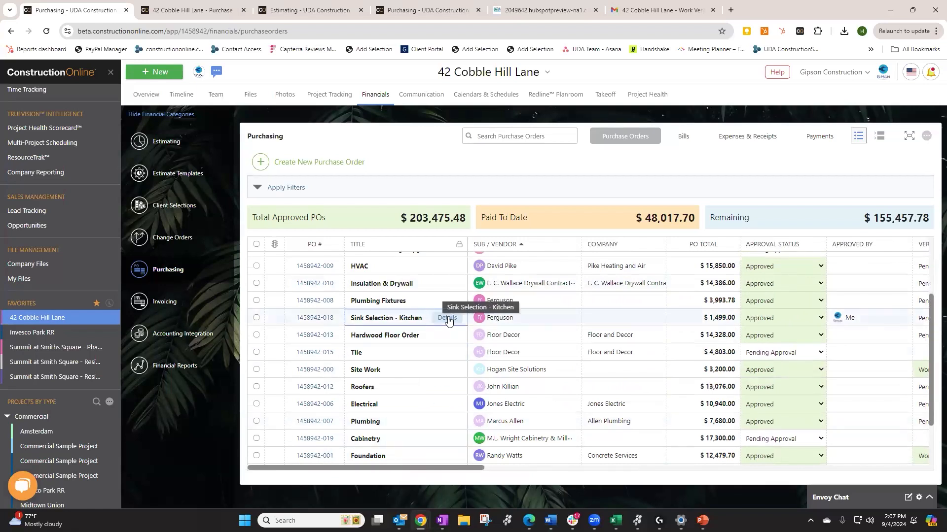
pyautogui.click(447, 318)
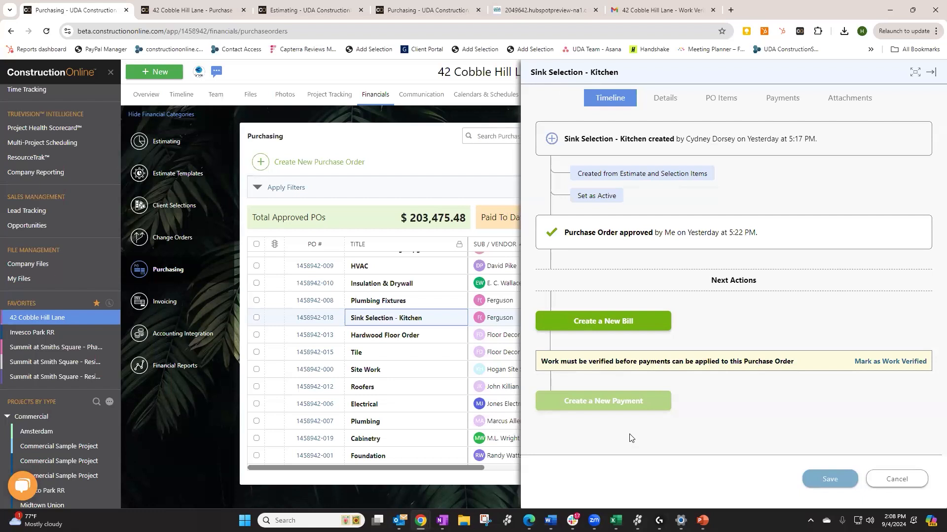
pyautogui.click(674, 102)
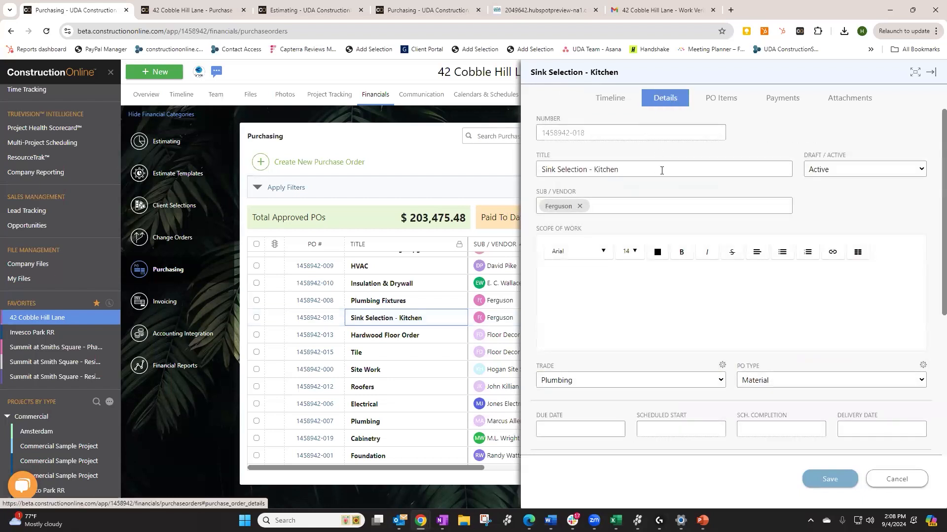
pyautogui.scroll(-3, 704, 242)
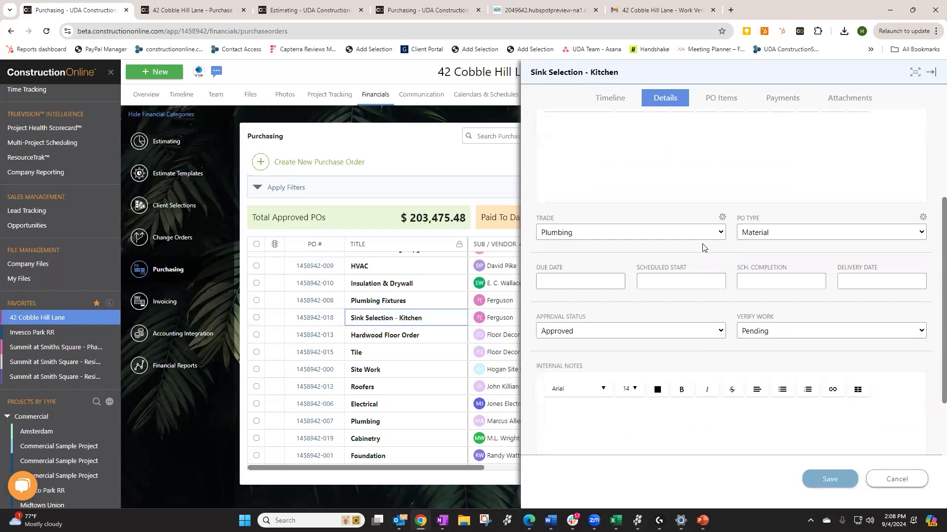
pyautogui.scroll(3, 703, 246)
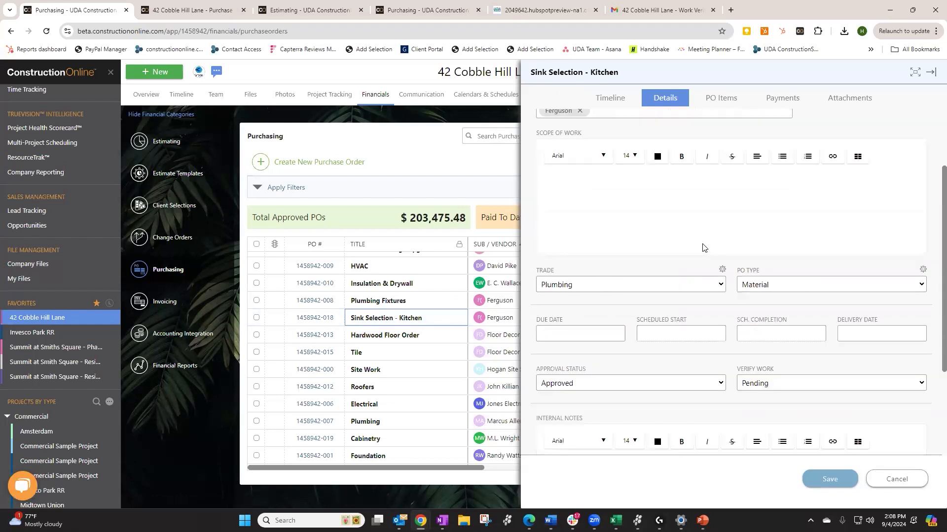
pyautogui.click(719, 100)
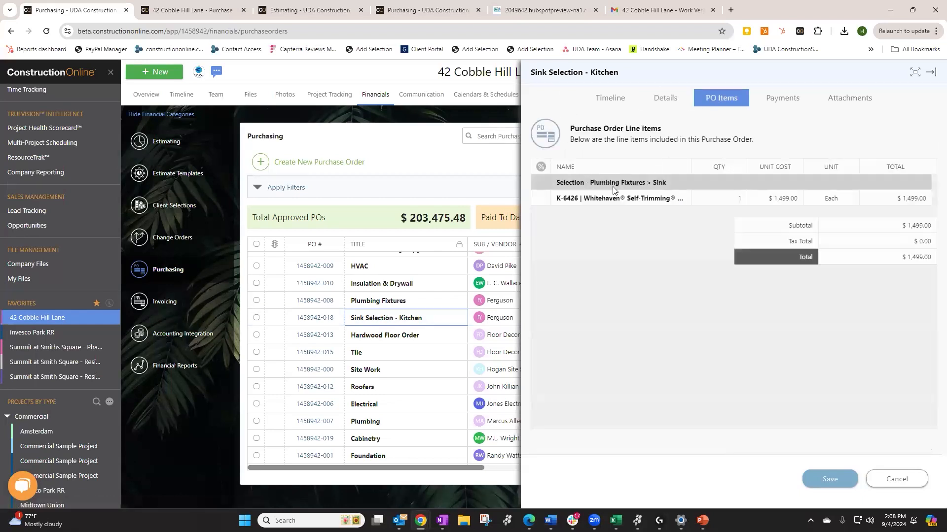
pyautogui.click(791, 100)
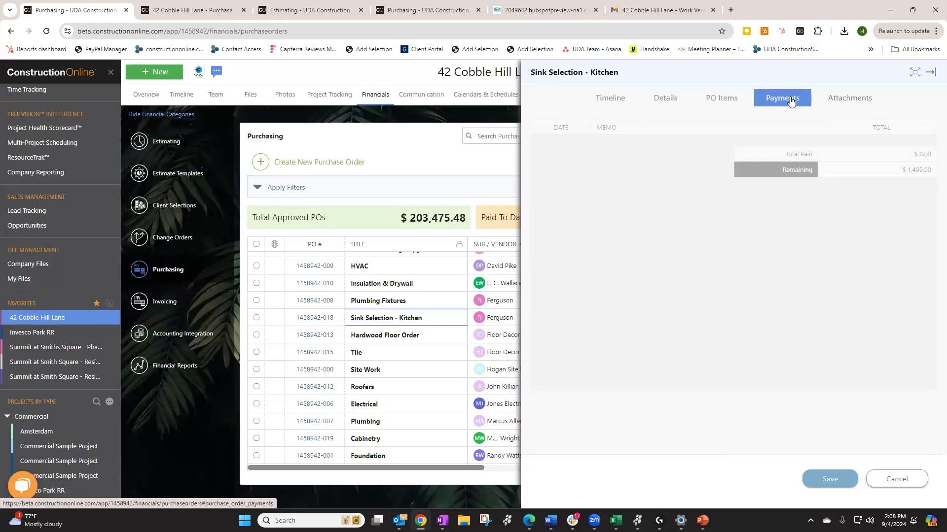
pyautogui.click(858, 102)
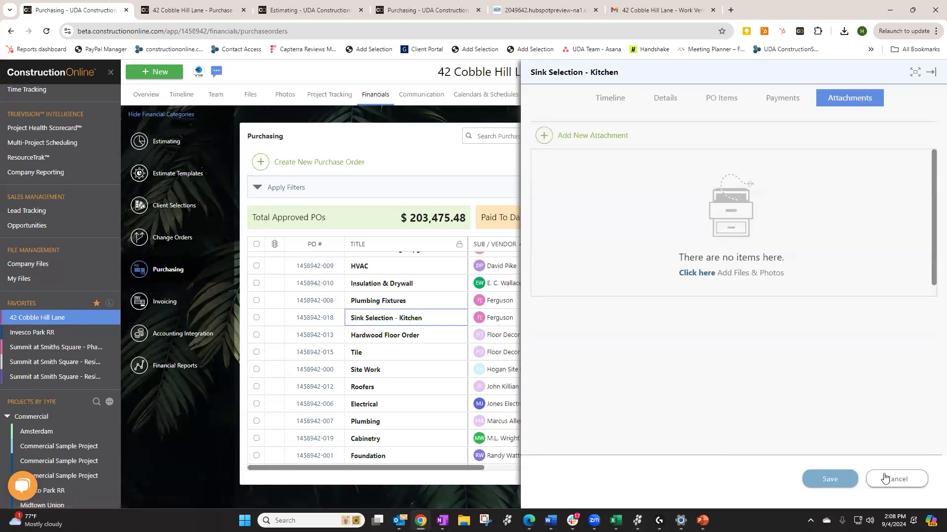
pyautogui.click(885, 478)
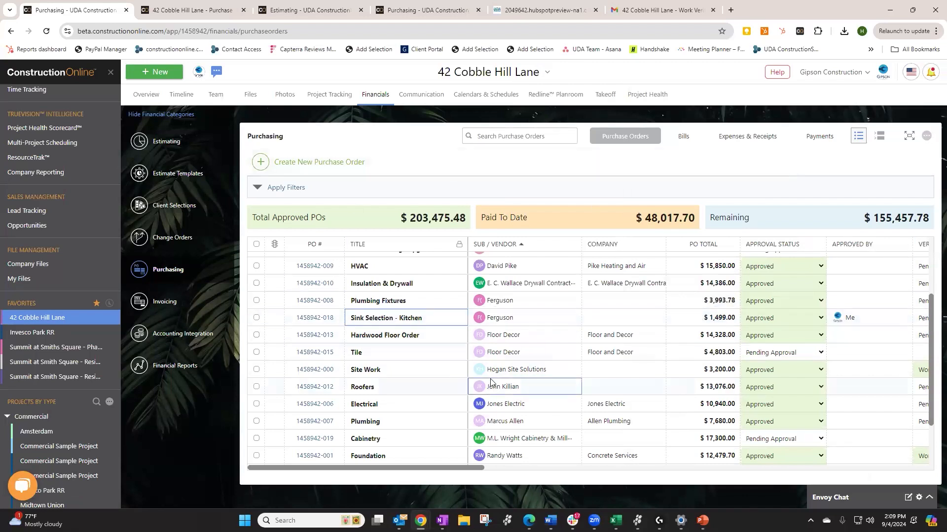
pyautogui.scroll(1, 449, 297)
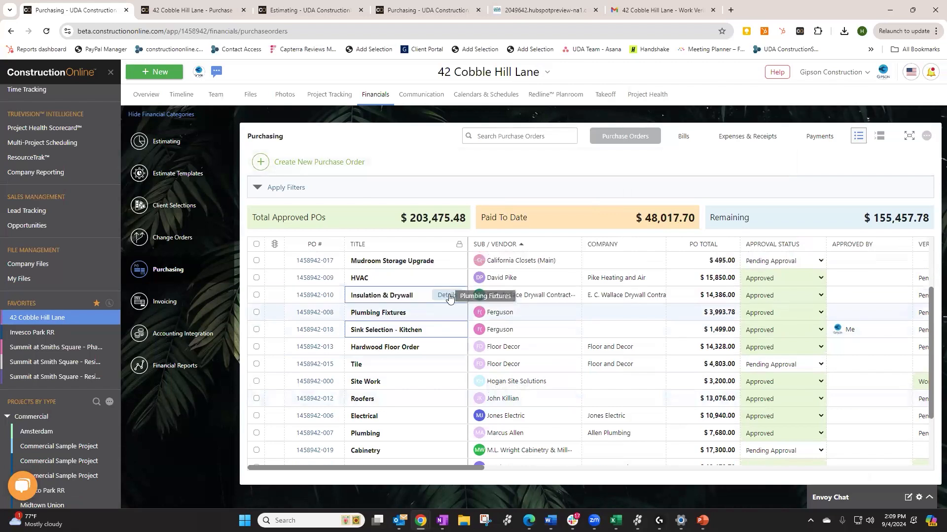
pyautogui.scroll(2, 450, 297)
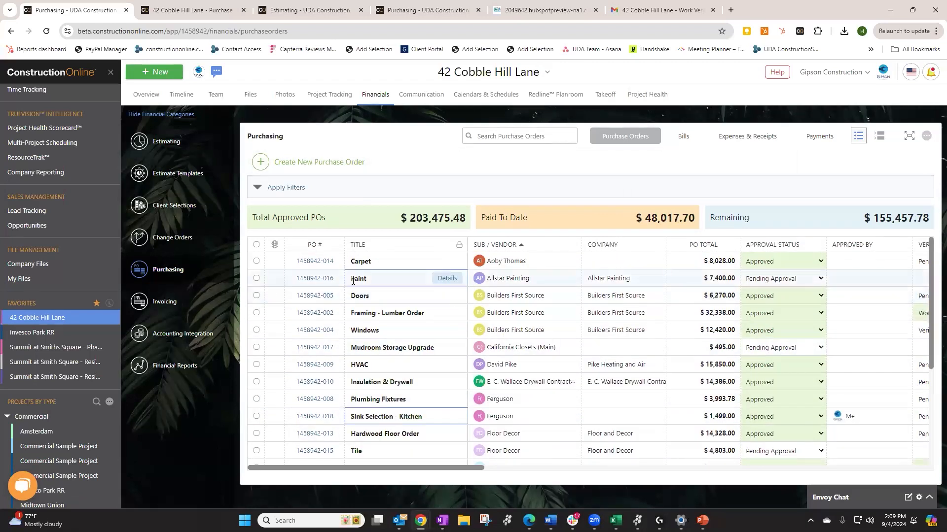
pyautogui.rightClick(393, 332)
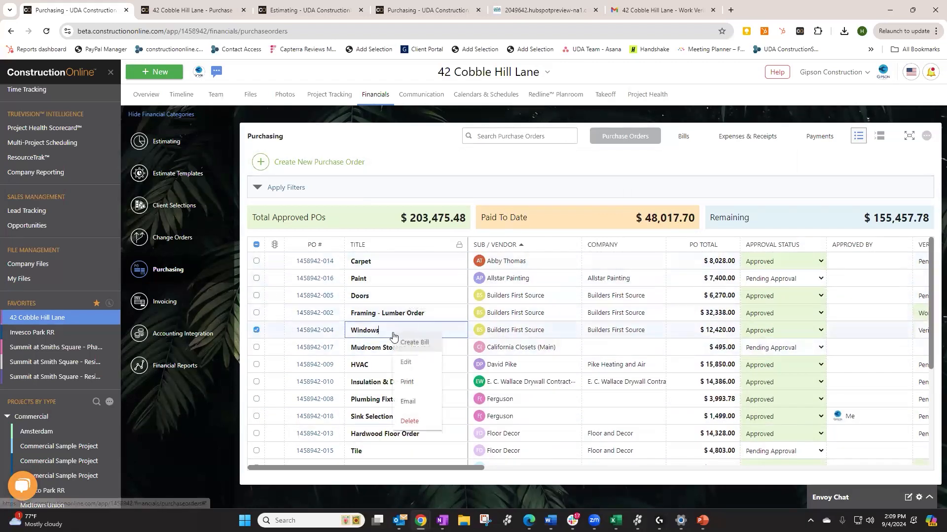
pyautogui.click(413, 383)
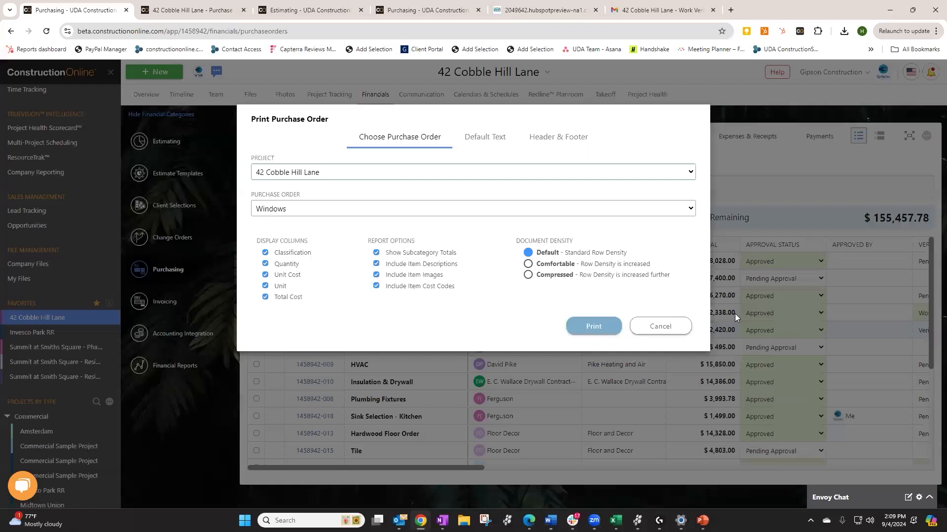
pyautogui.click(553, 275)
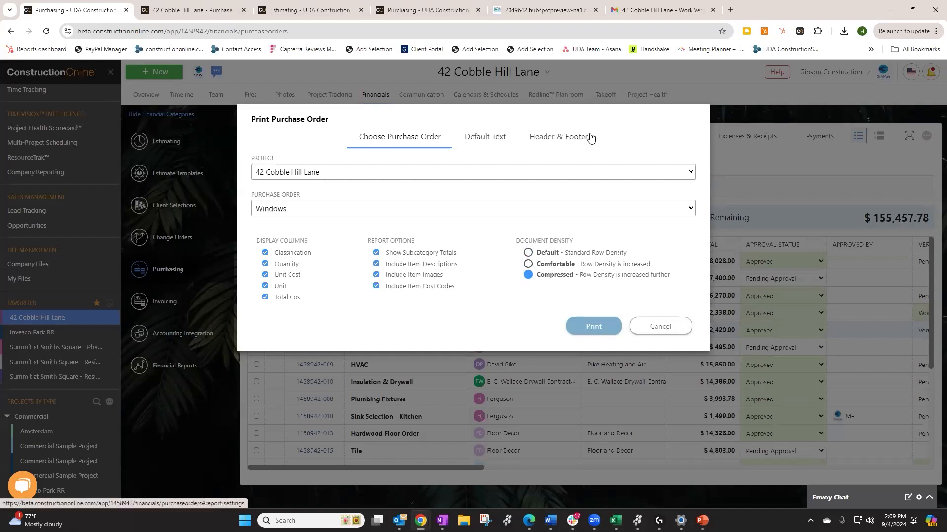
pyautogui.click(660, 326)
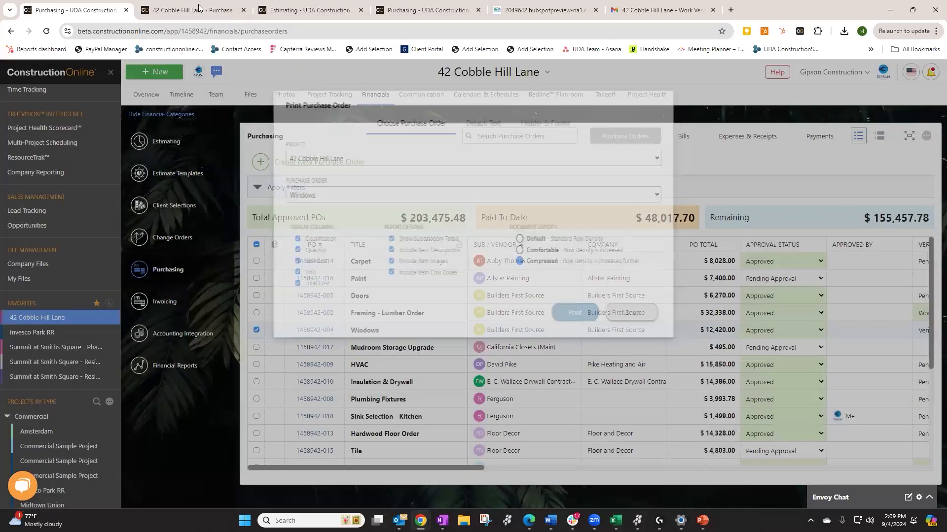
pyautogui.click(199, 7)
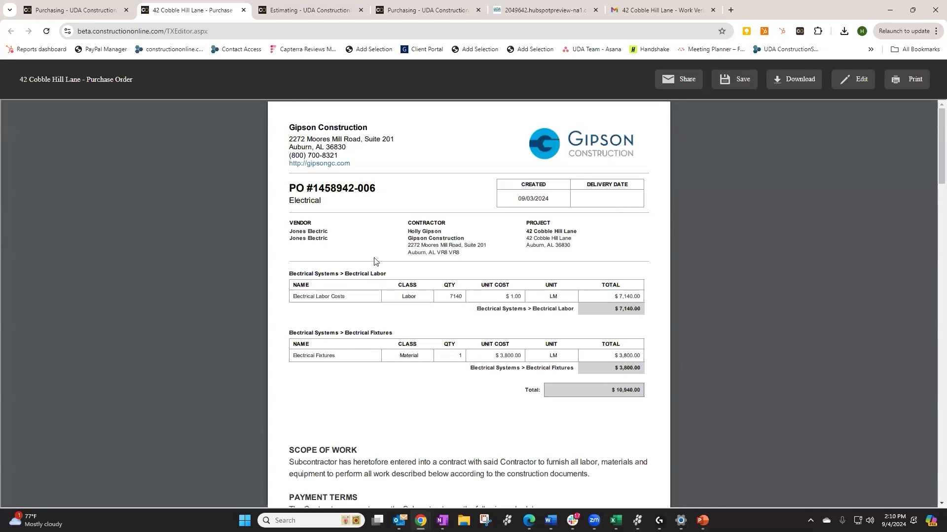
pyautogui.moveTo(67, 7)
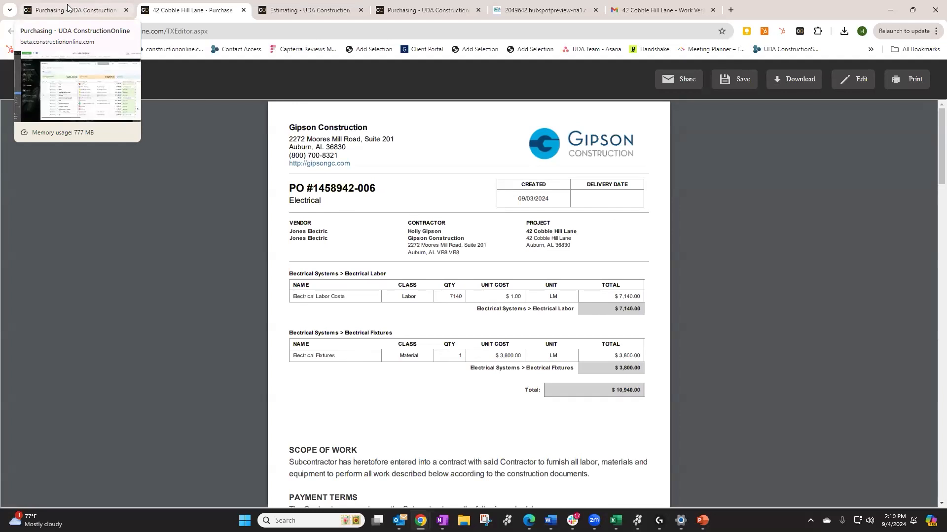
pyautogui.click(68, 7)
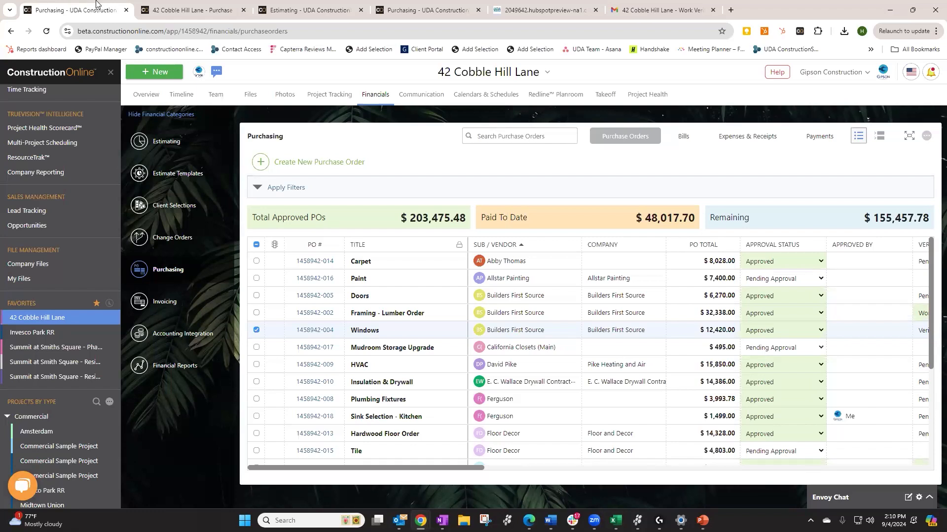
pyautogui.click(926, 138)
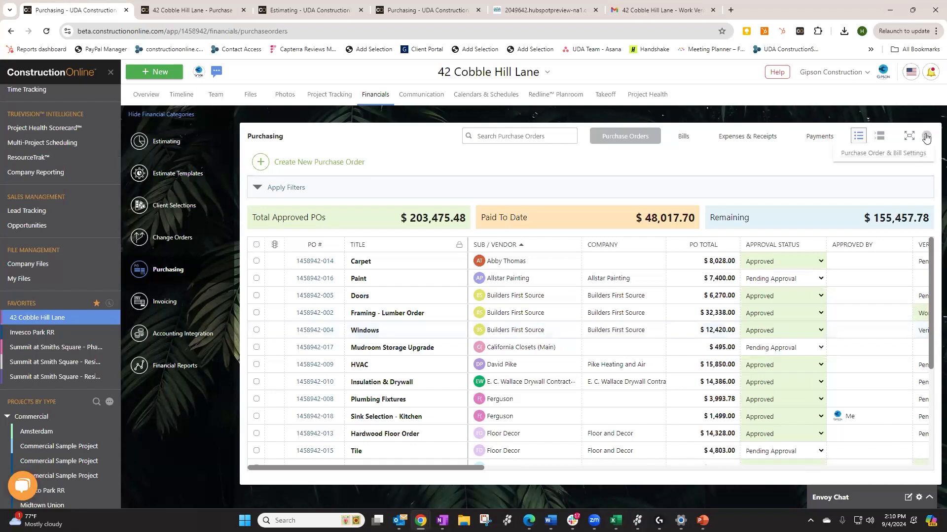
pyautogui.click(890, 153)
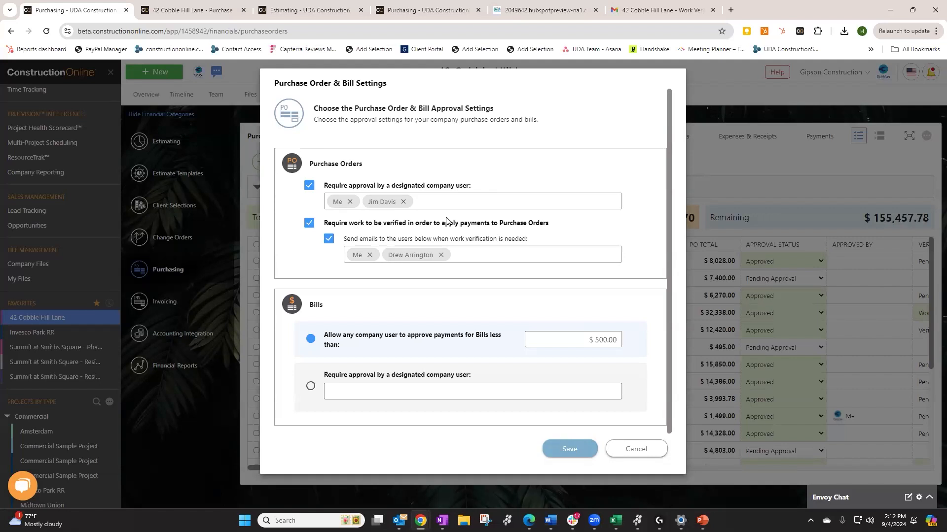
pyautogui.click(631, 451)
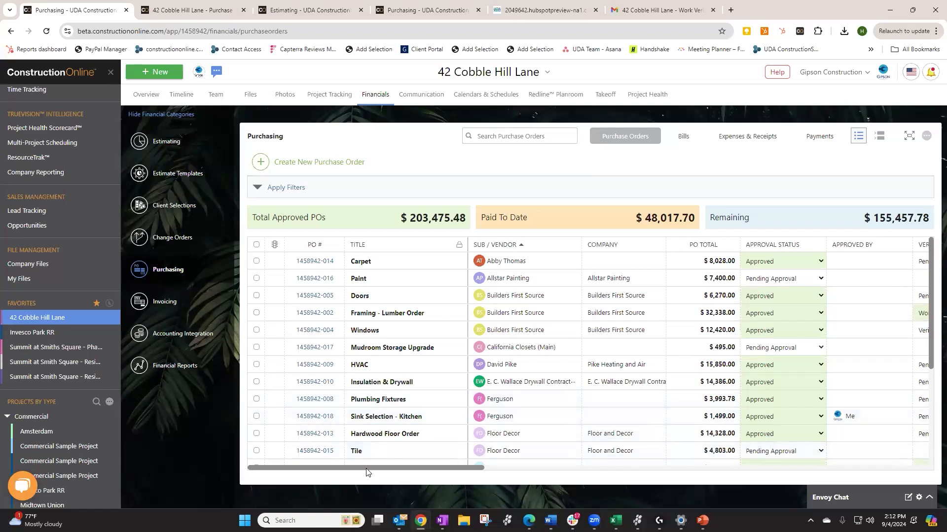
# Sort the purchase orders ascending by Approval Status to bring the pending Cabinetry PO up
pyautogui.moveTo(378, 473); pyautogui.dragTo(442, 472)
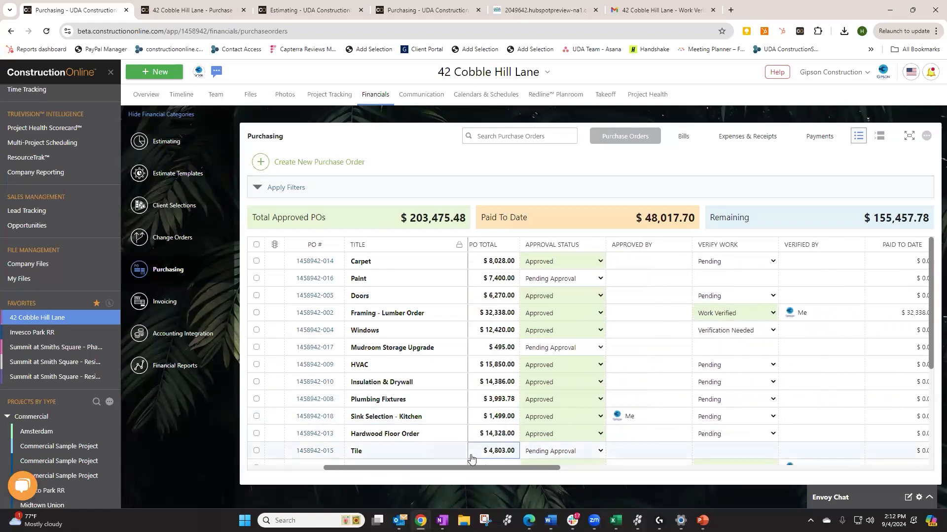
pyautogui.scroll(-1, 602, 279)
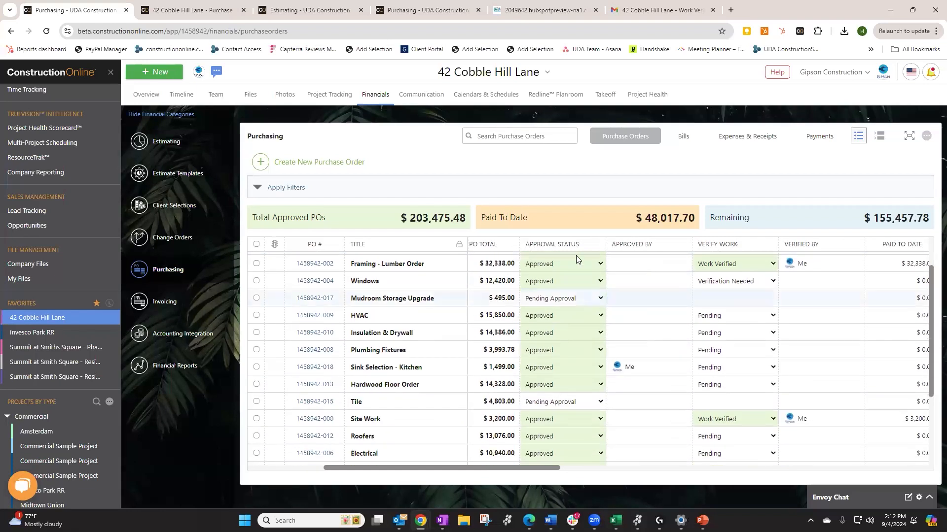
pyautogui.click(550, 244)
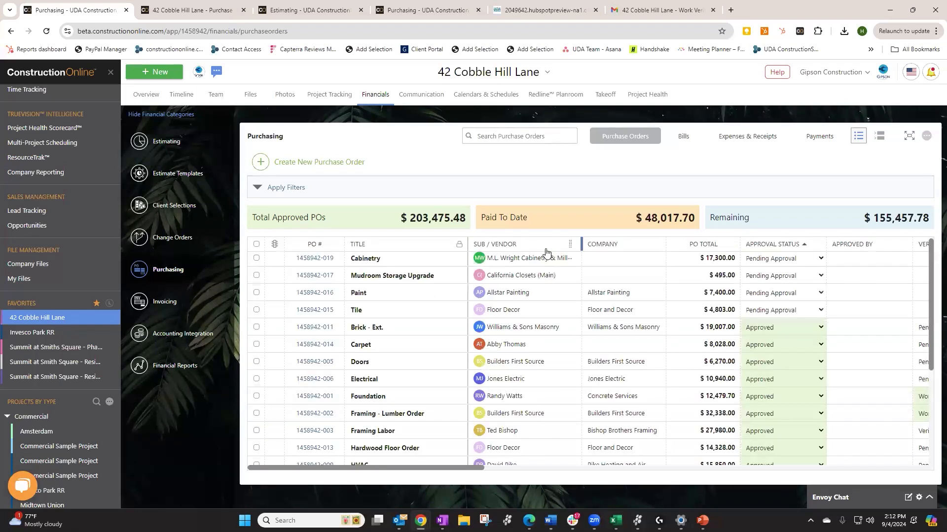
pyautogui.moveTo(466, 467); pyautogui.dragTo(514, 466)
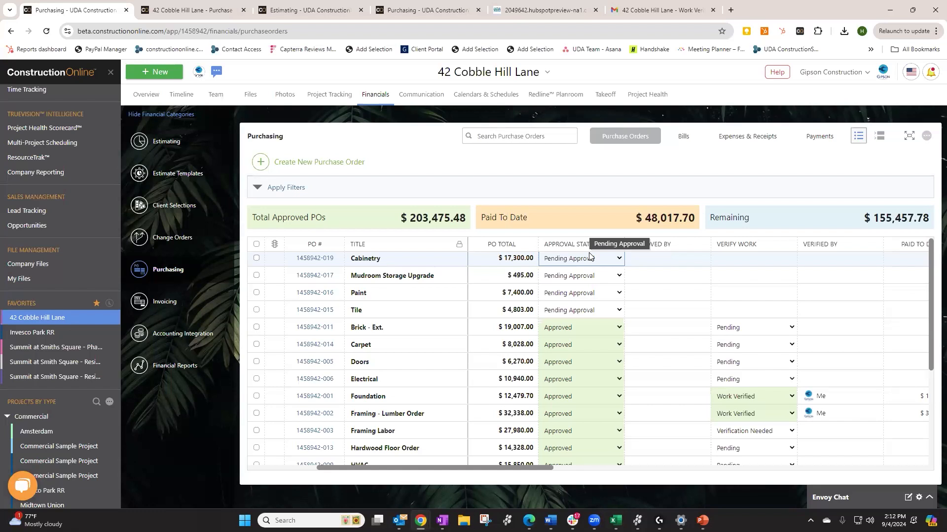
# Change the Cabinetry PO's approval status to Approved
pyautogui.click(610, 262)
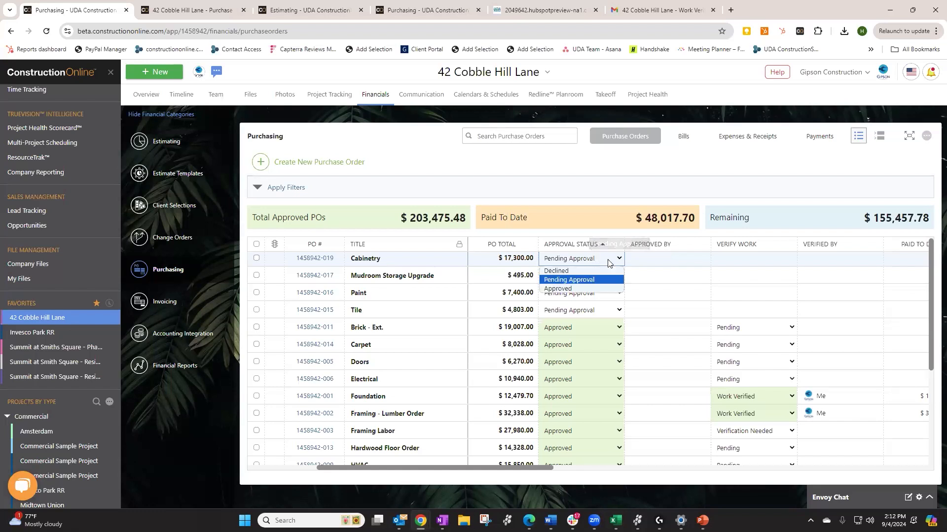
pyautogui.click(573, 288)
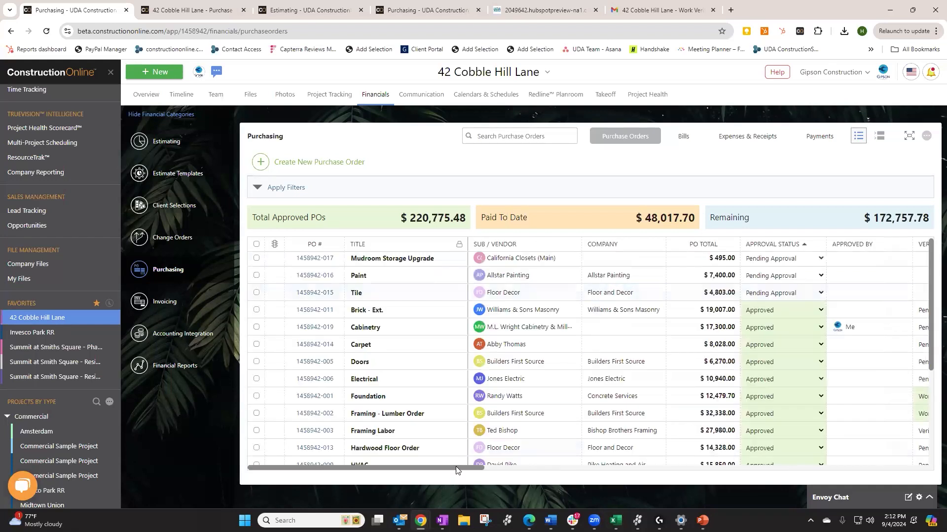
pyautogui.moveTo(553, 468)
pyautogui.mouseDown()
pyautogui.moveTo(652, 470)
pyautogui.moveTo(546, 478)
pyautogui.moveTo(542, 461)
pyautogui.mouseUp()
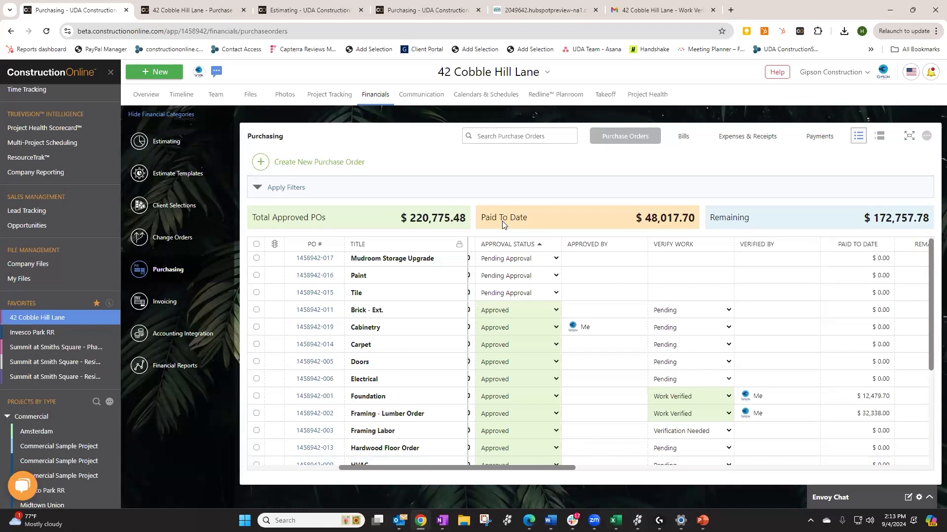
# On the estimate, view the related POs behind Foundation Materials' committed cost, then close them
pyautogui.click(304, 10)
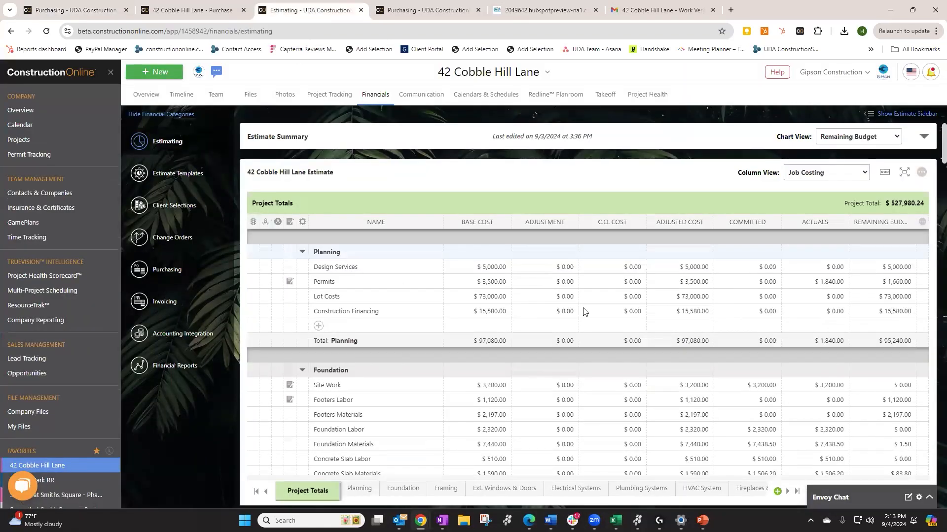
pyautogui.moveTo(736, 224)
pyautogui.scroll(-2, 740, 377)
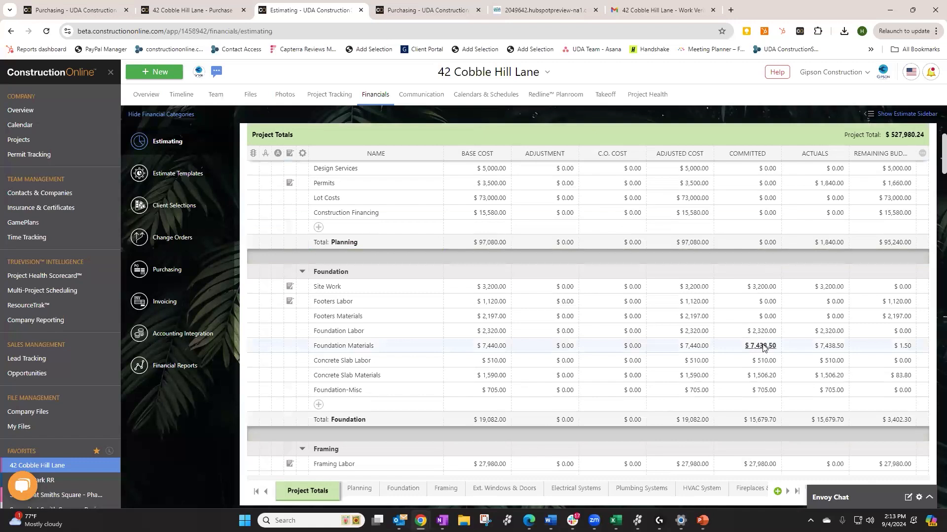
pyautogui.click(763, 347)
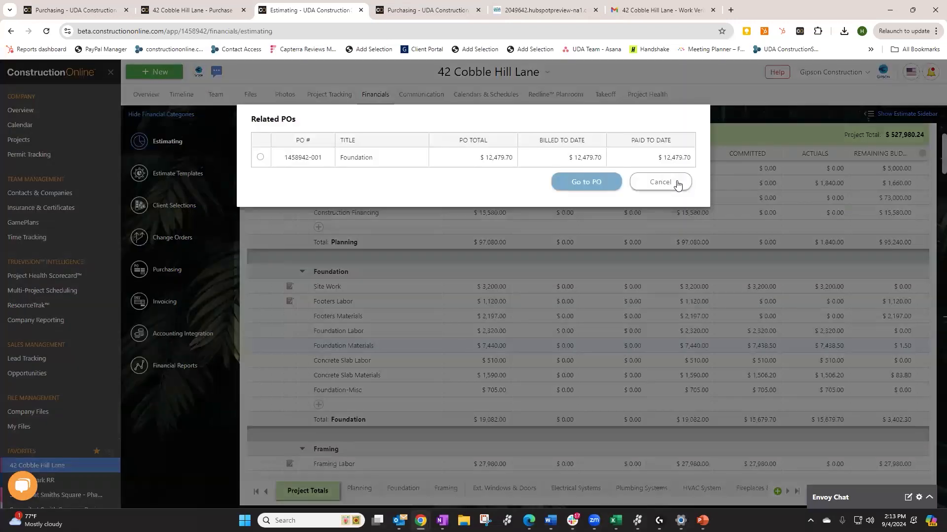
pyautogui.click(677, 184)
pyautogui.scroll(-2, 772, 322)
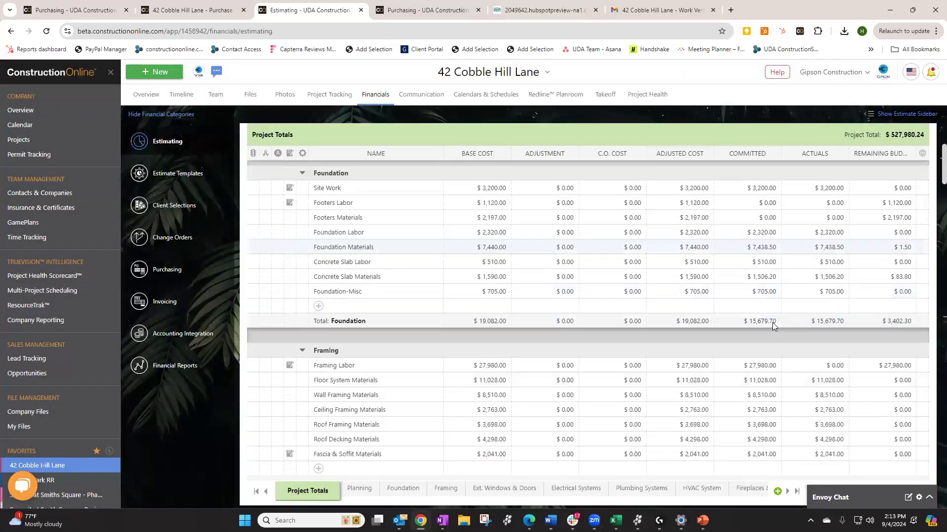
pyautogui.scroll(-1, 772, 322)
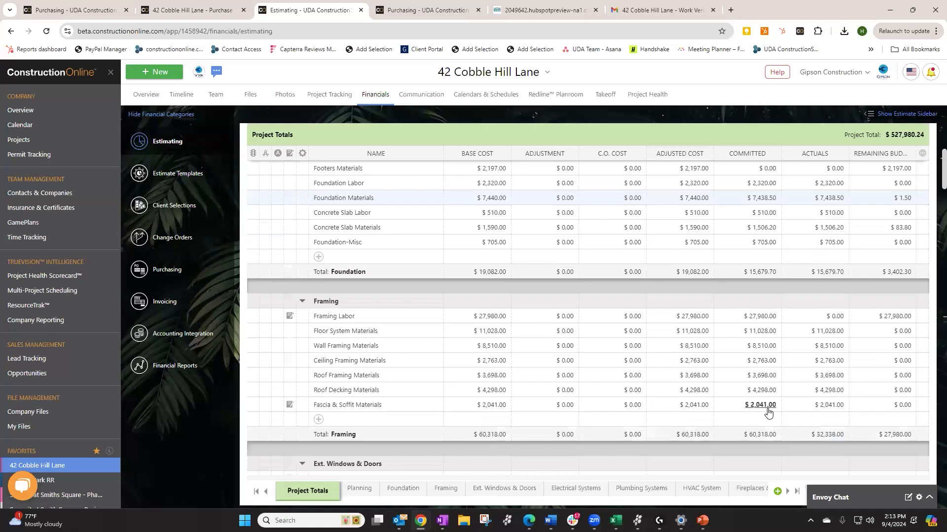
pyautogui.scroll(-1, 767, 412)
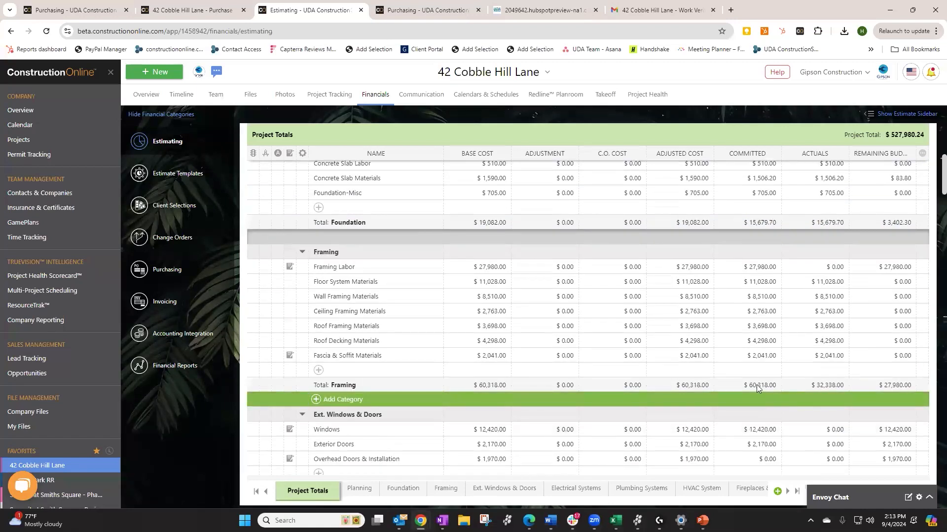
pyautogui.scroll(-2, 756, 387)
pyautogui.click(749, 331)
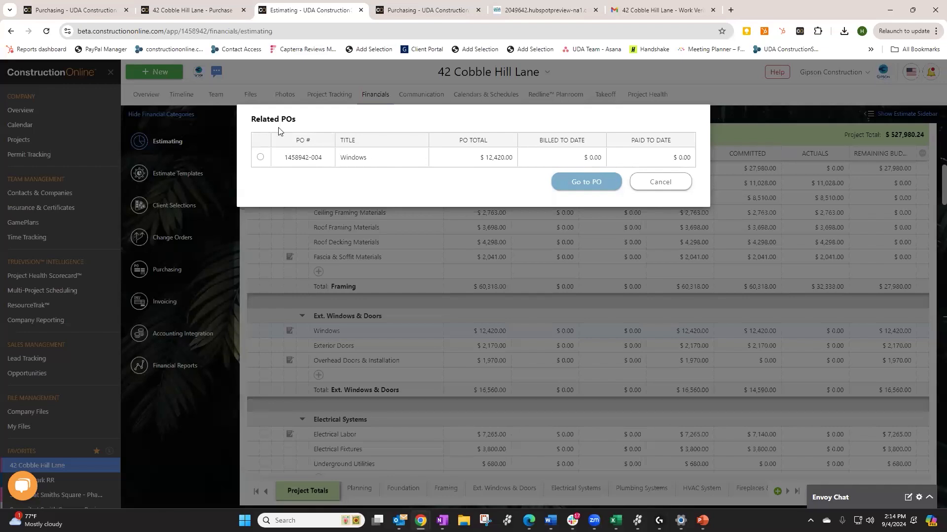
pyautogui.click(669, 190)
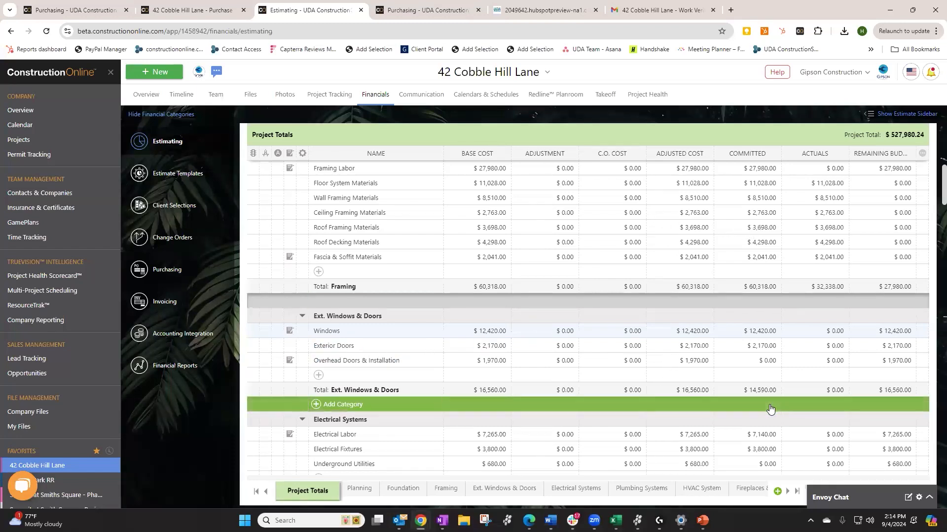
pyautogui.click(759, 332)
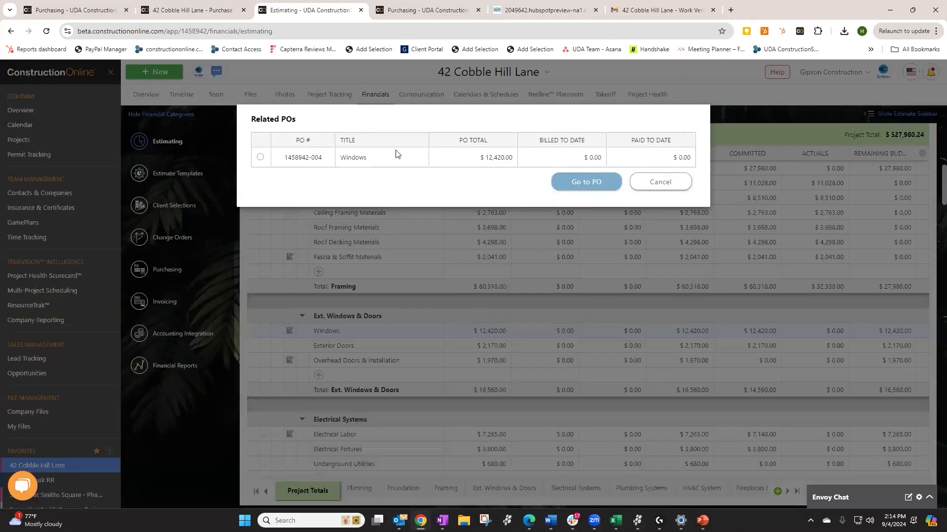
pyautogui.click(260, 158)
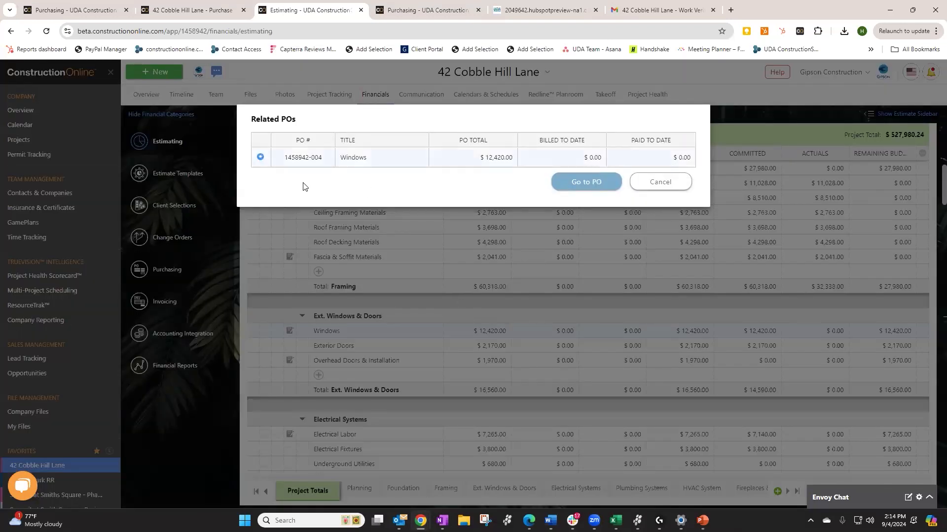
pyautogui.click(583, 183)
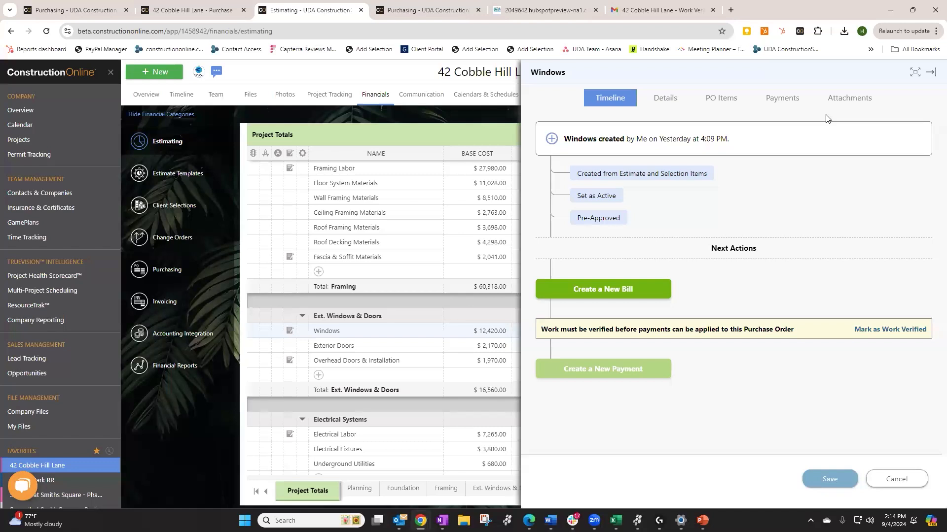
pyautogui.click(912, 482)
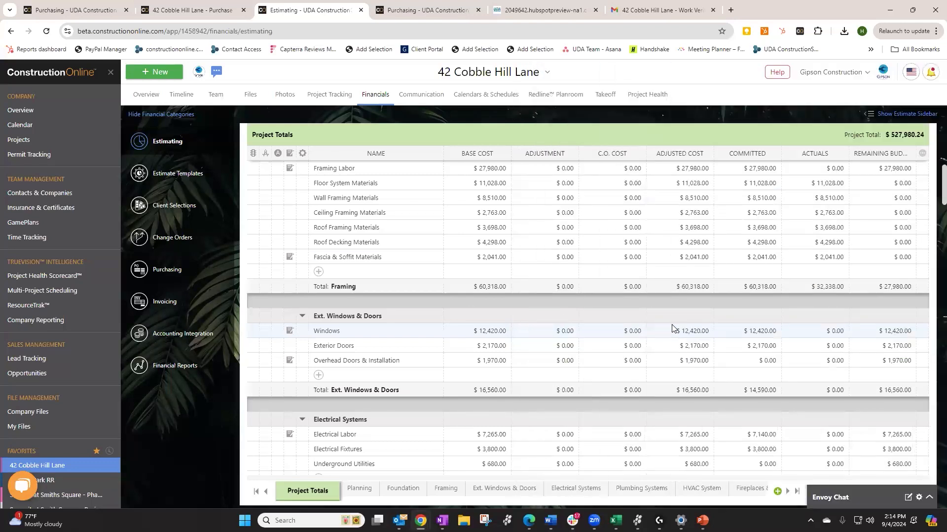
# Expand the estimate summary cost gauges, then return to the Purchasing page with Ctrl+1
pyautogui.scroll(10, 672, 318)
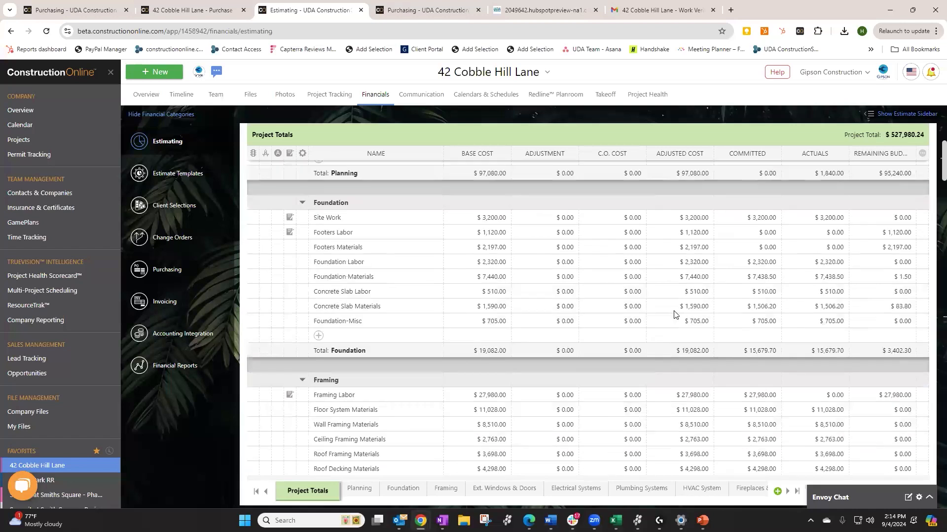
pyautogui.click(922, 138)
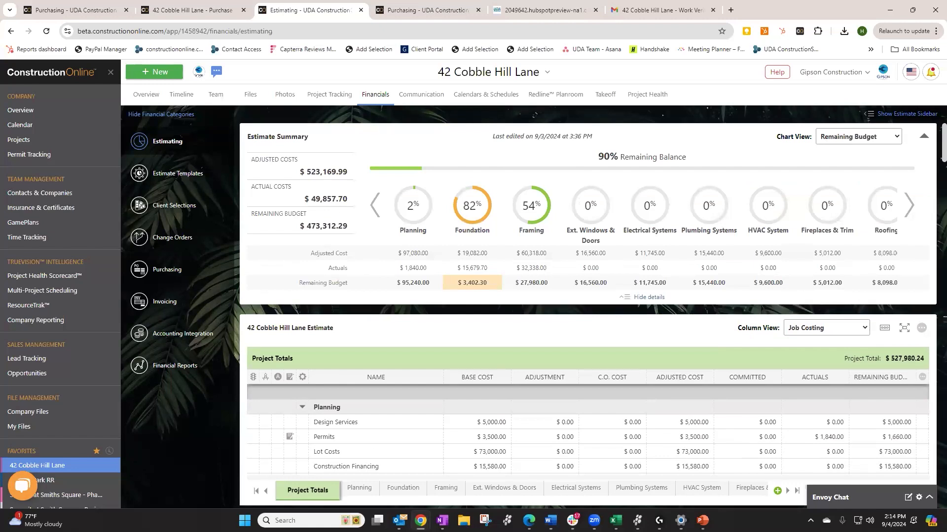
pyautogui.hotkey('ctrl', '1')
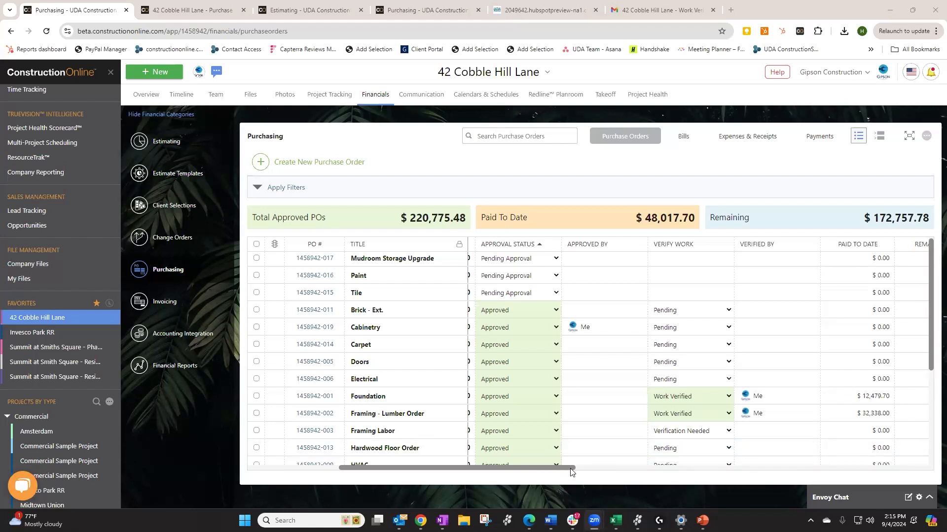
pyautogui.hscroll(3, 602, 473)
pyautogui.hscroll(2, 617, 475)
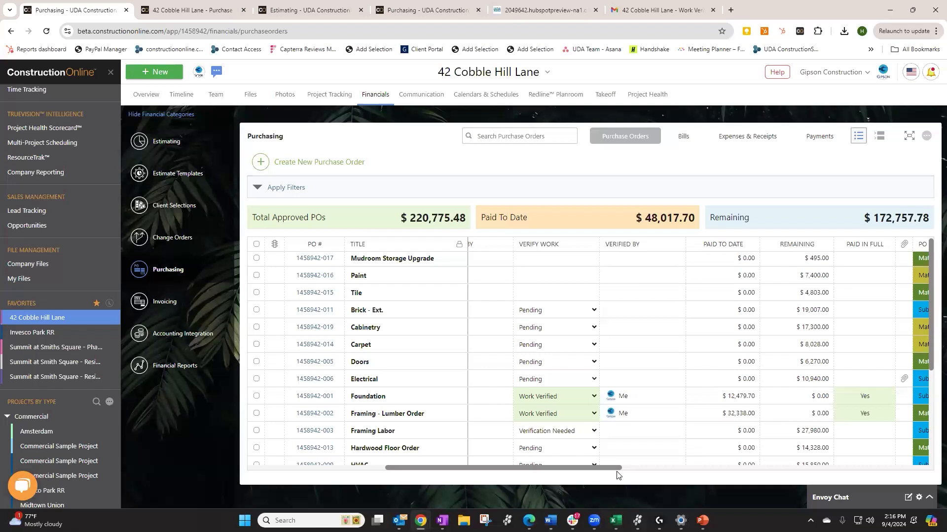
pyautogui.scroll(-1, 614, 361)
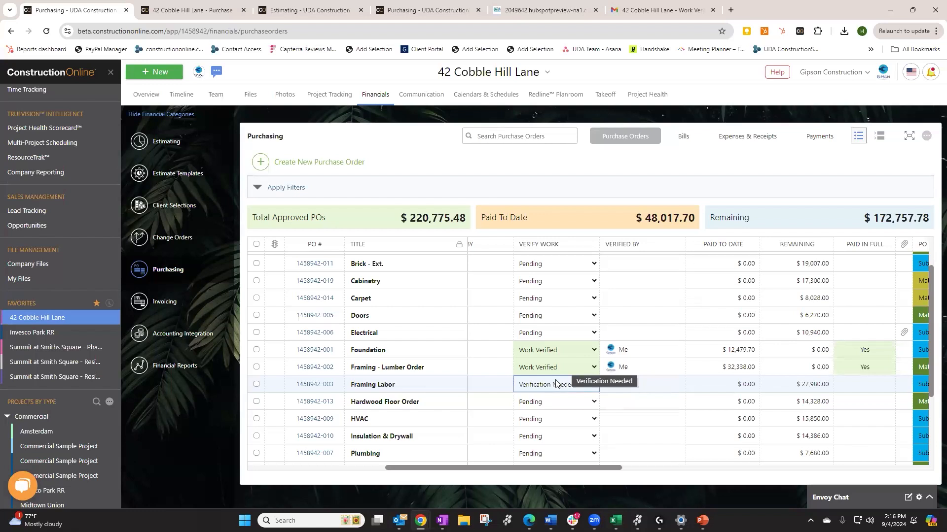
pyautogui.press('Up')
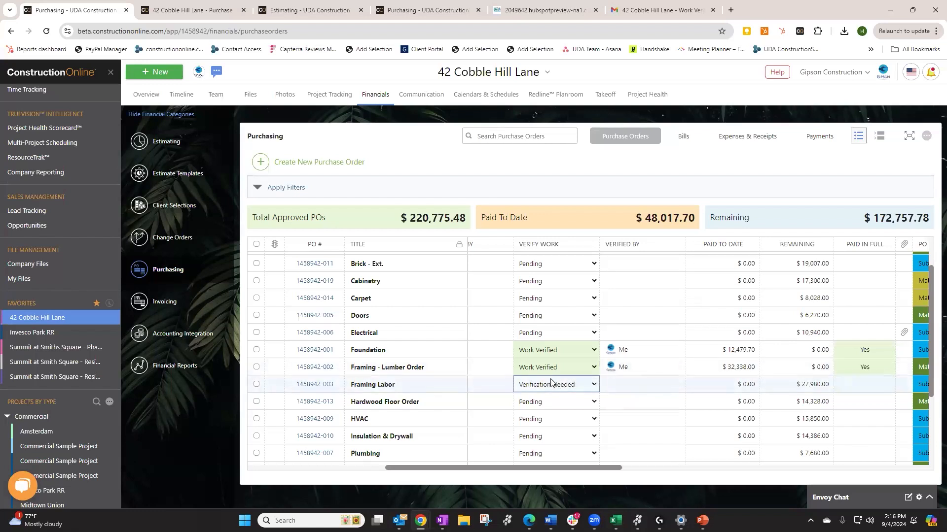
pyautogui.scroll(-1, 559, 318)
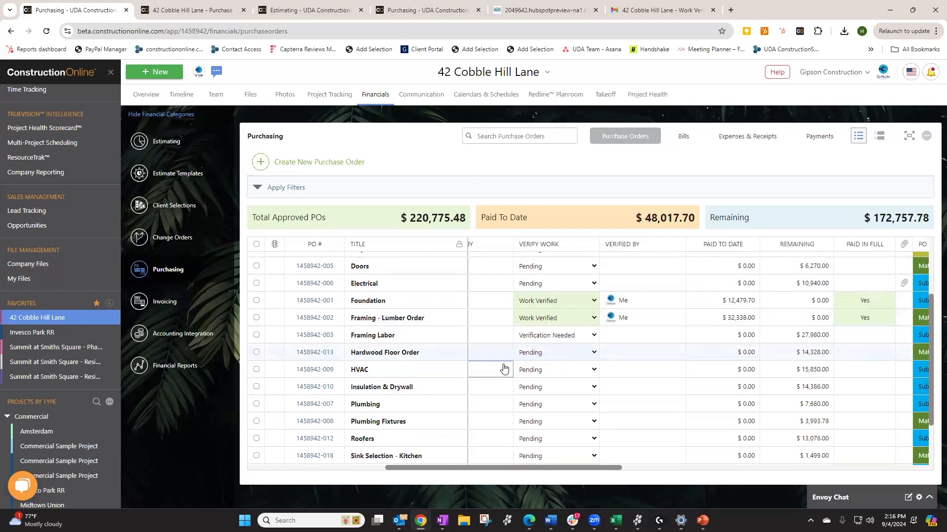
pyautogui.scroll(2, 501, 374)
pyautogui.scroll(1, 497, 384)
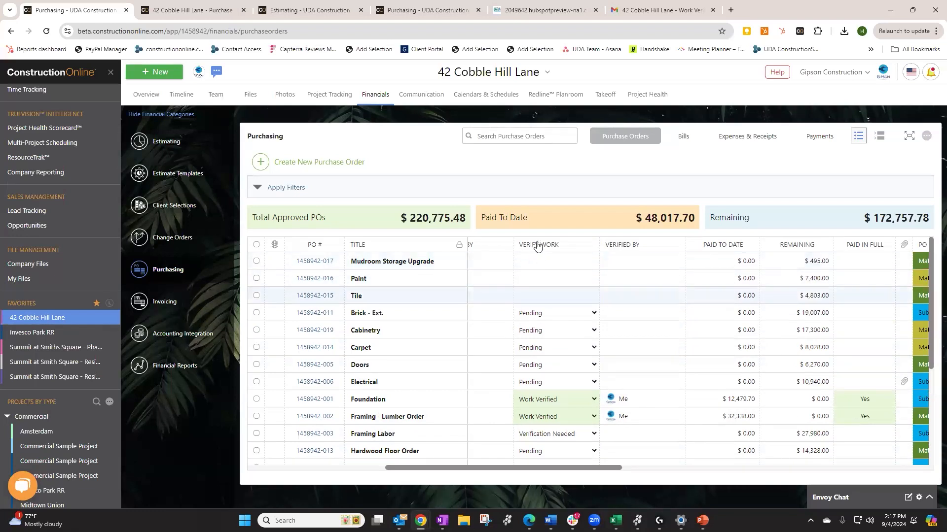
# Set Brick - Ext.'s Verify Work status to Verification Needed, then reopen it to change it
pyautogui.click(542, 314)
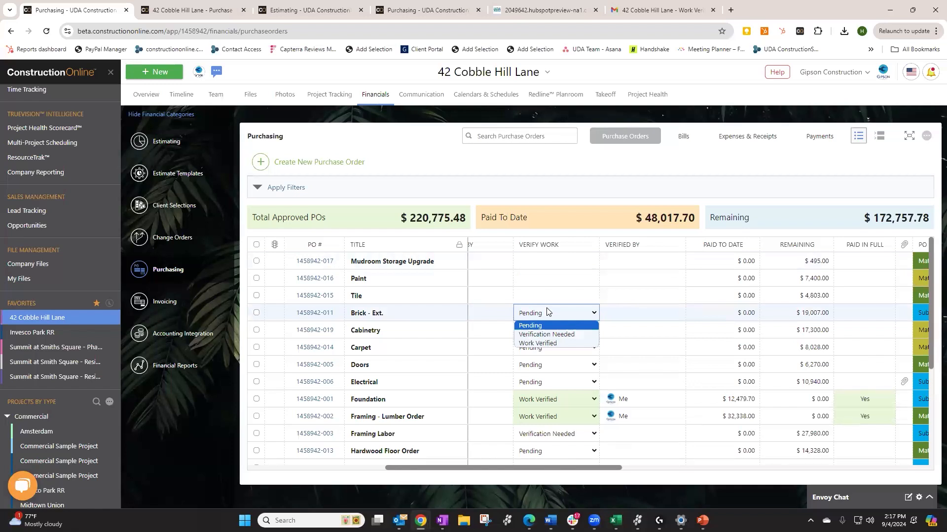
pyautogui.click(540, 334)
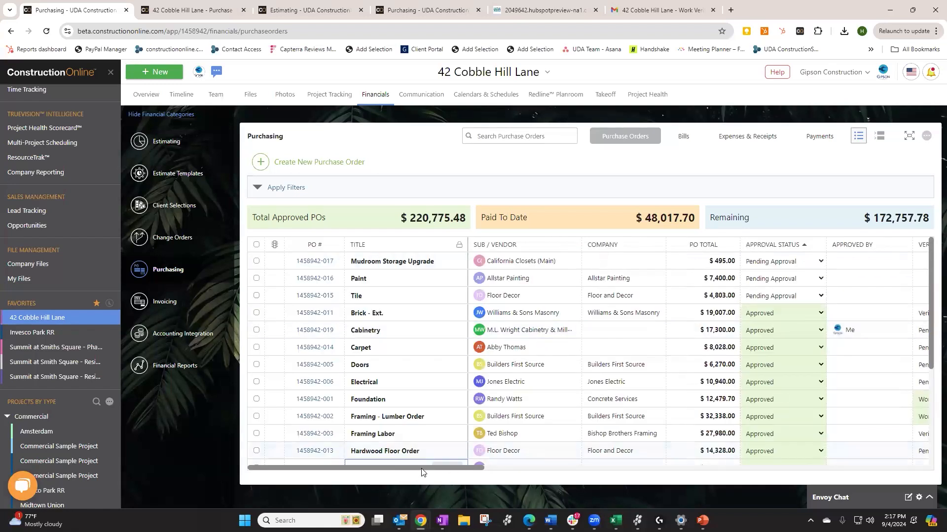
pyautogui.hscroll(5, 575, 476)
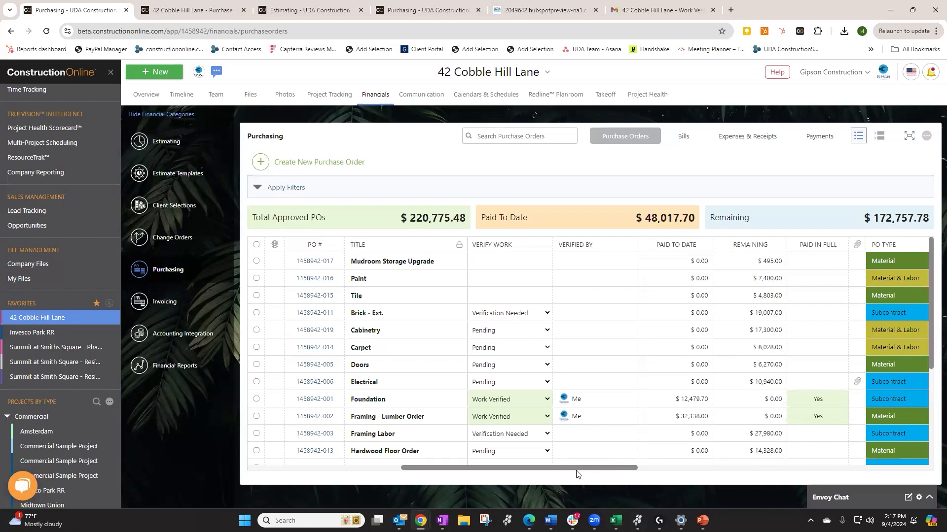
pyautogui.click(524, 315)
# Mark the Brick - Ext. work as verified and start a new bill listing approved purchase orders
pyautogui.click(507, 347)
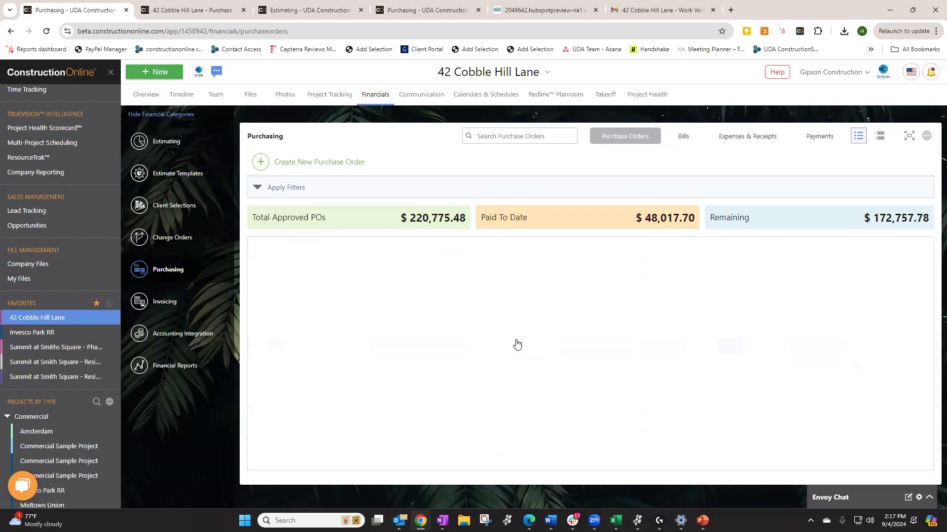
pyautogui.moveTo(451, 466); pyautogui.dragTo(561, 468)
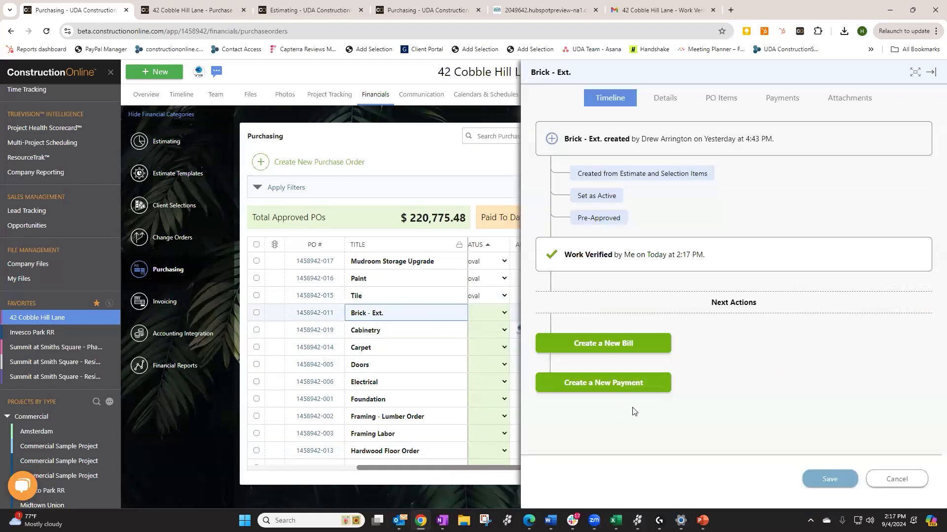
pyautogui.click(617, 350)
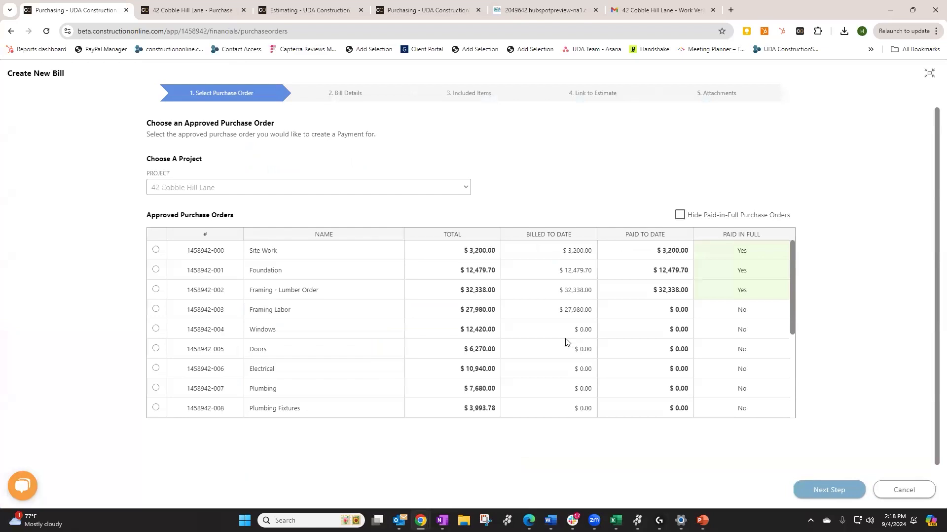
pyautogui.scroll(-2, 565, 342)
pyautogui.click(561, 362)
pyautogui.scroll(-2, 561, 363)
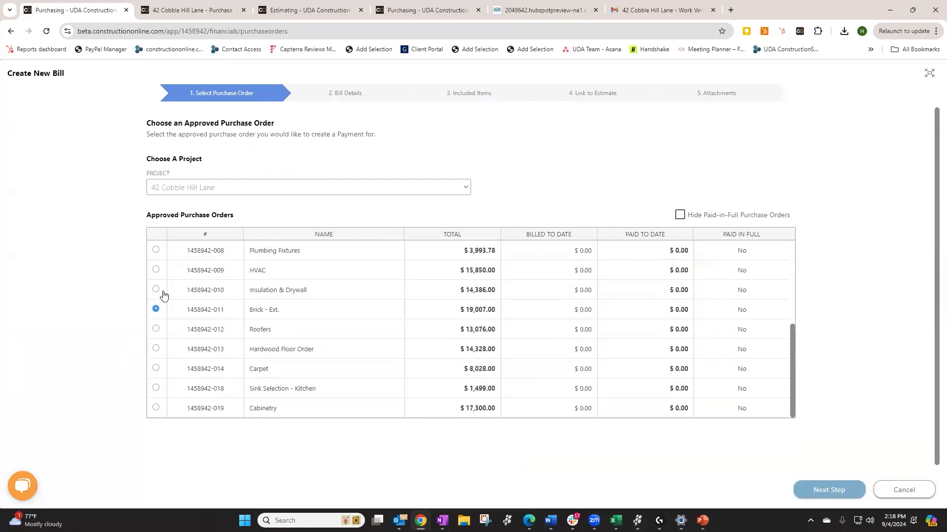
pyautogui.click(829, 491)
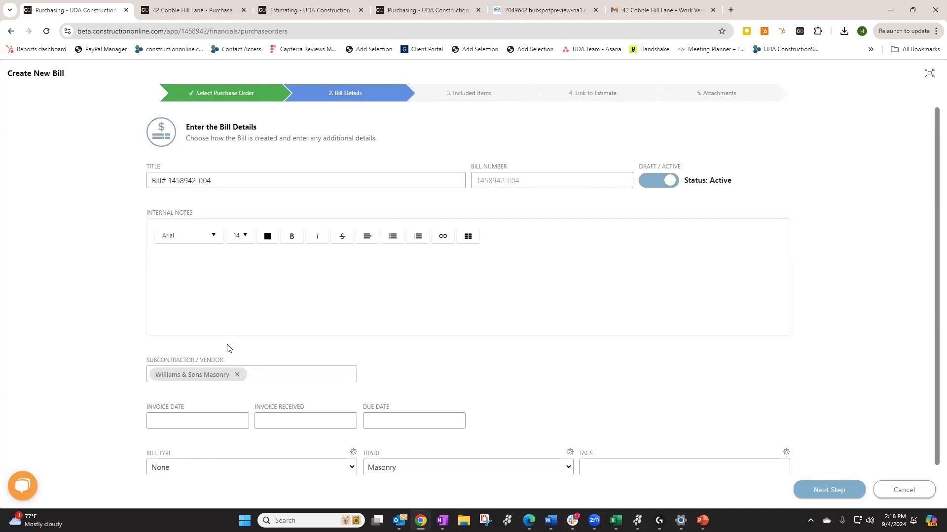
# Pick September 30, 2024 in the bill's Due Date calendar
pyautogui.scroll(-1, 226, 350)
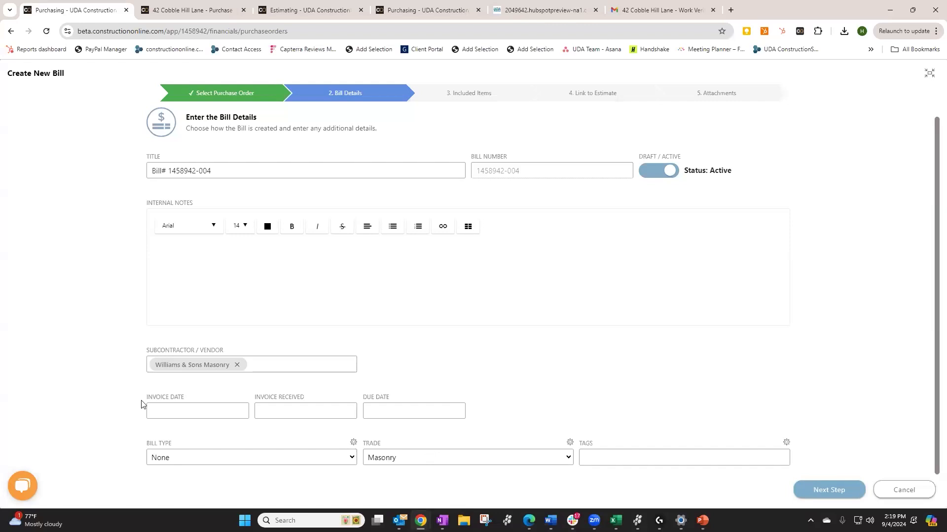
pyautogui.click(419, 409)
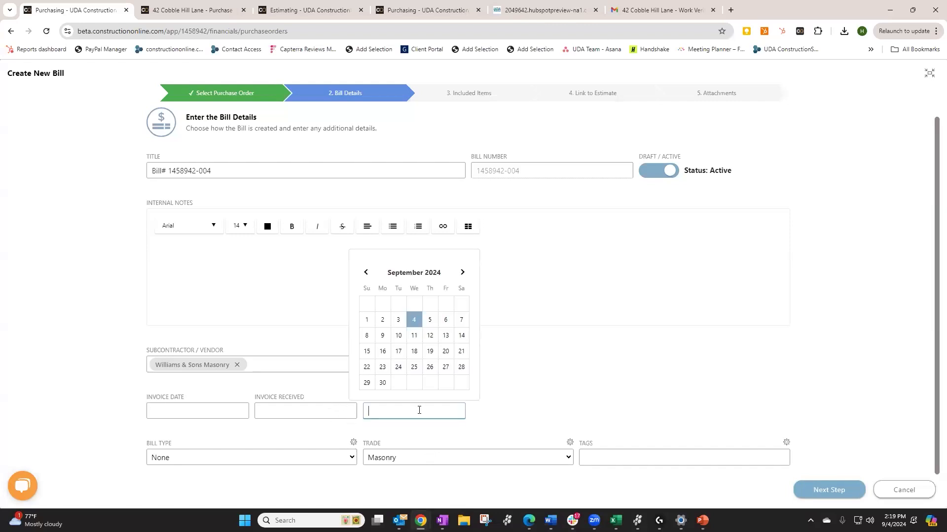
pyautogui.click(377, 385)
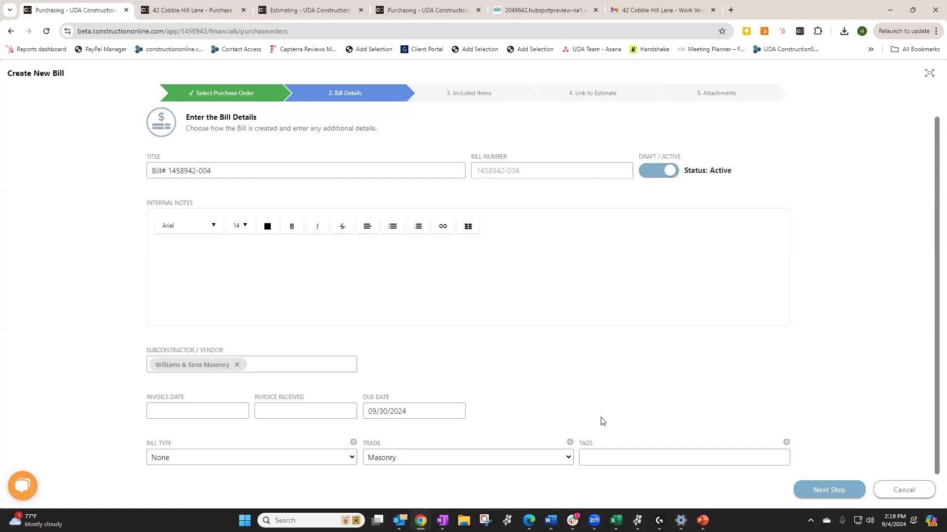
pyautogui.click(826, 489)
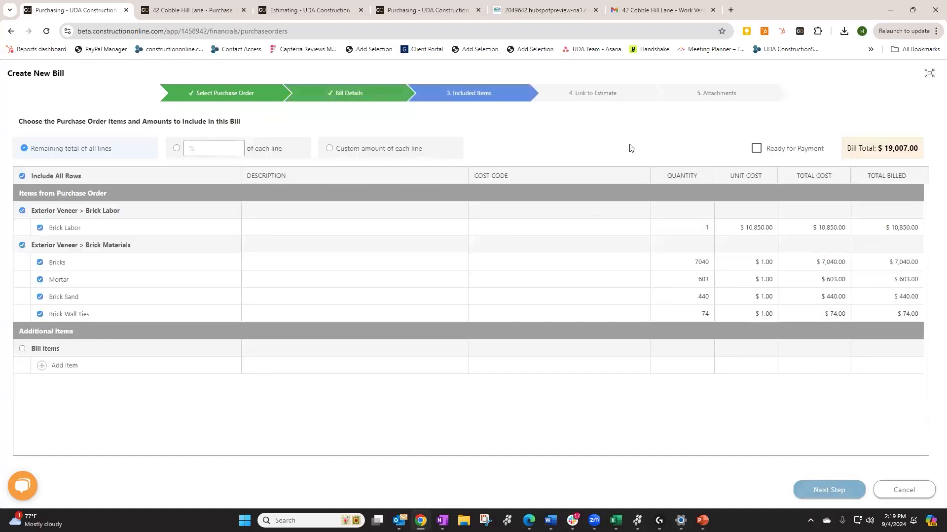
pyautogui.click(824, 489)
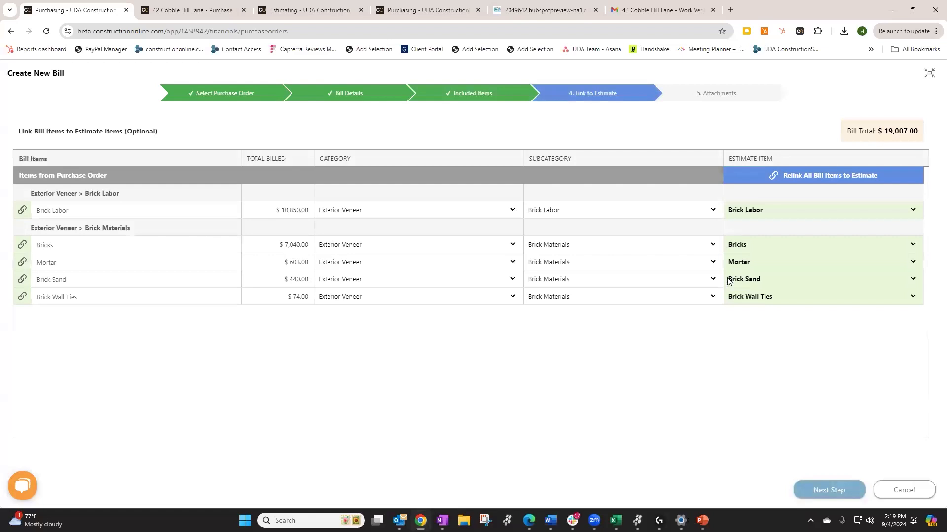
pyautogui.click(844, 494)
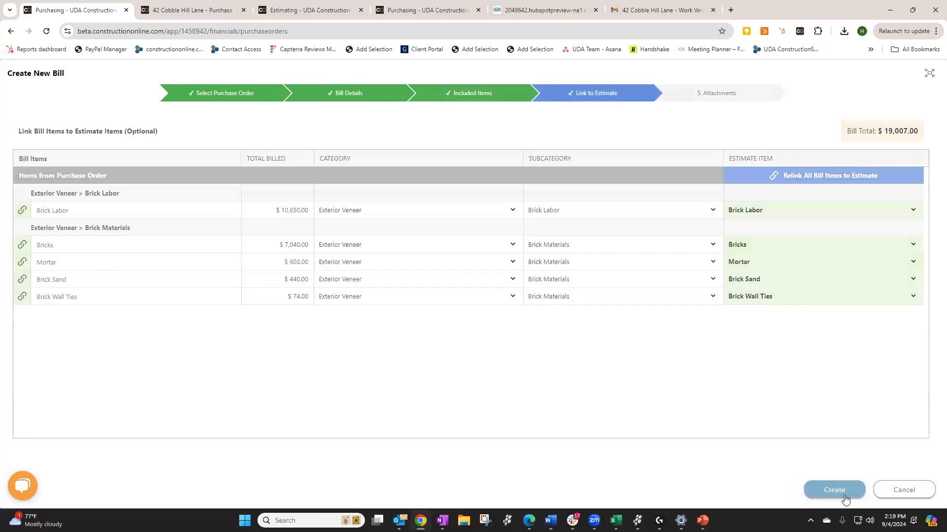
pyautogui.click(844, 494)
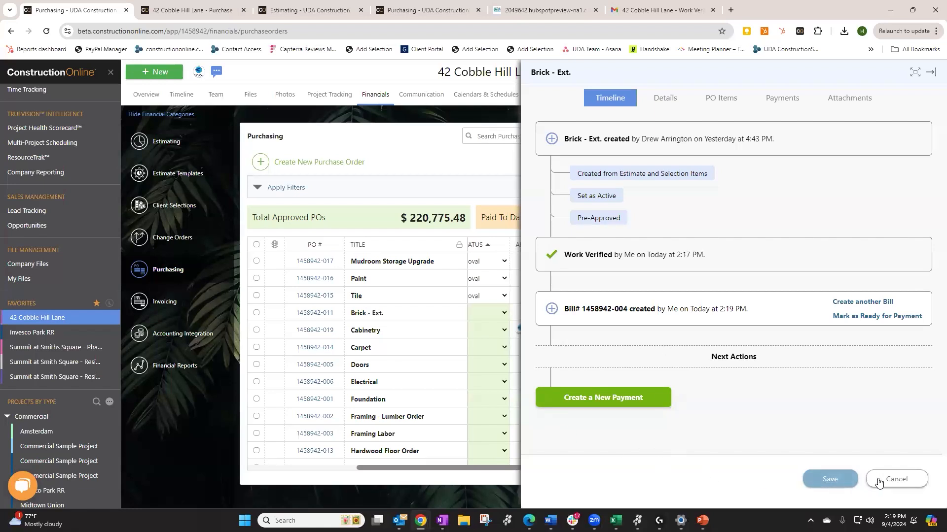
# Close the Brick - Ext. purchase order panel and go to the project's Bills list
pyautogui.click(895, 480)
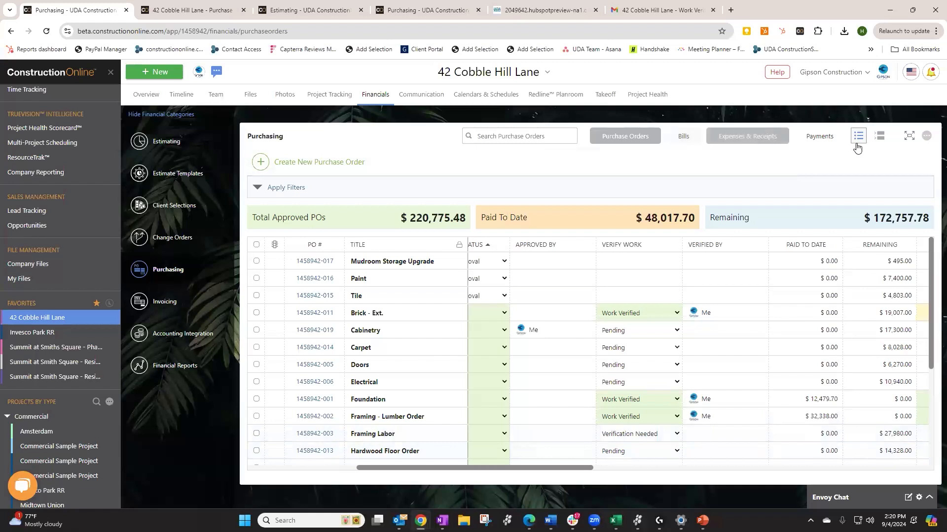
pyautogui.click(822, 141)
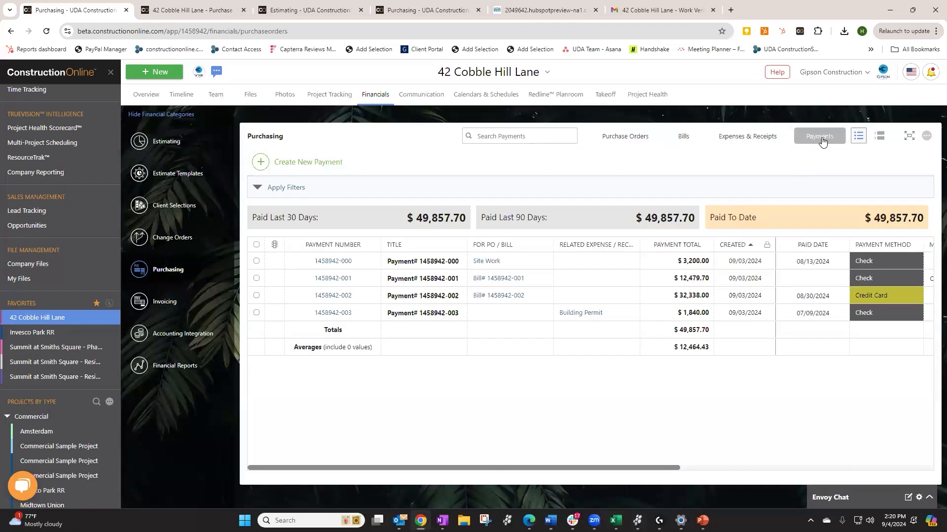
pyautogui.click(691, 143)
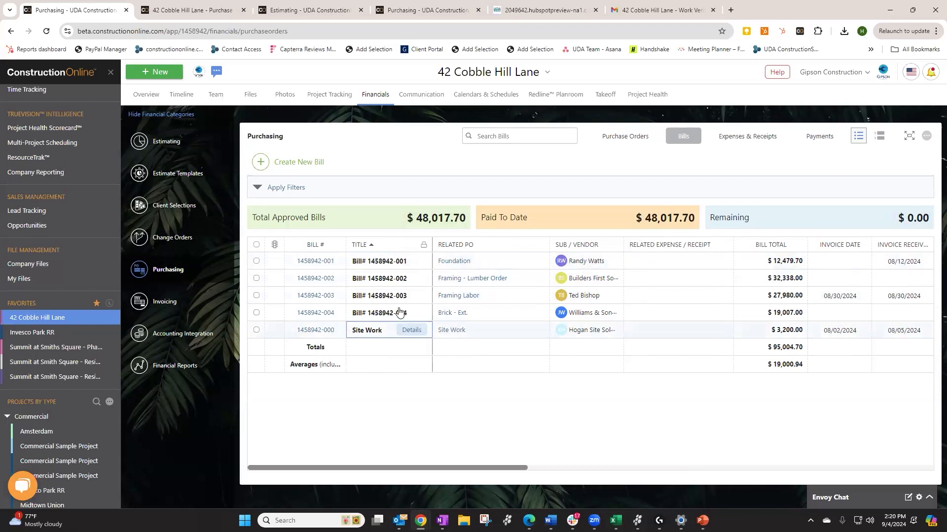
pyautogui.rightClick(384, 313)
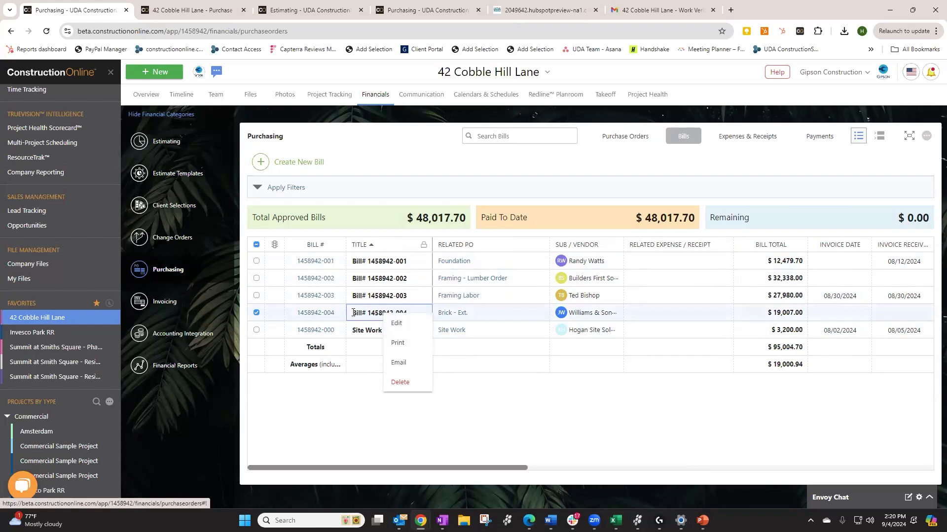
pyautogui.click(418, 328)
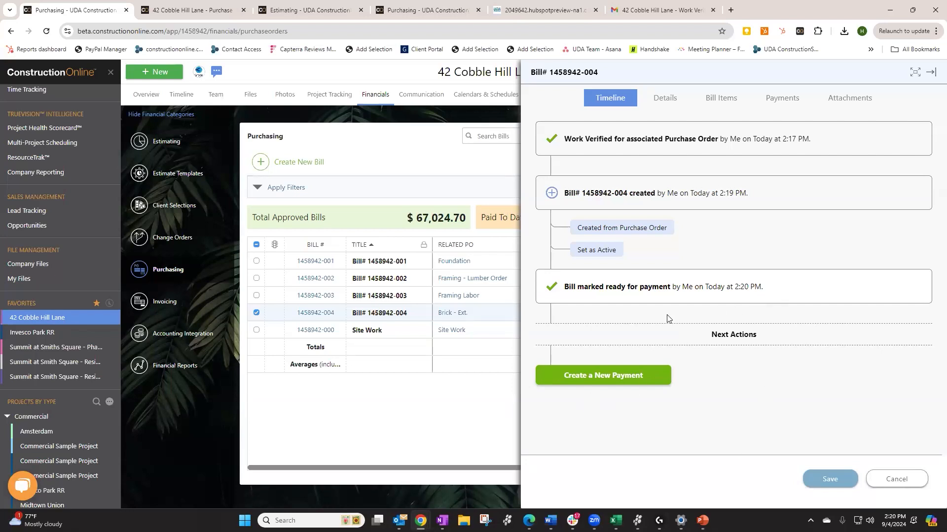
pyautogui.click(624, 377)
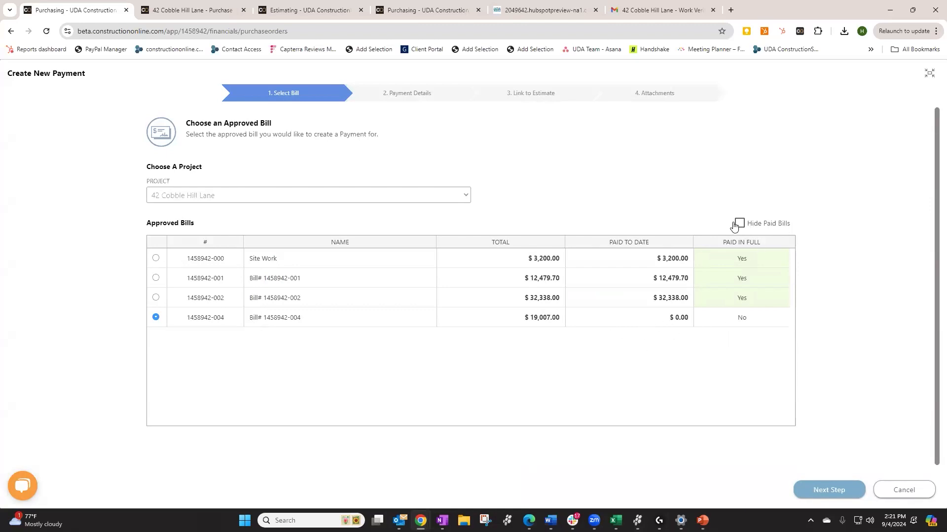
pyautogui.click(842, 494)
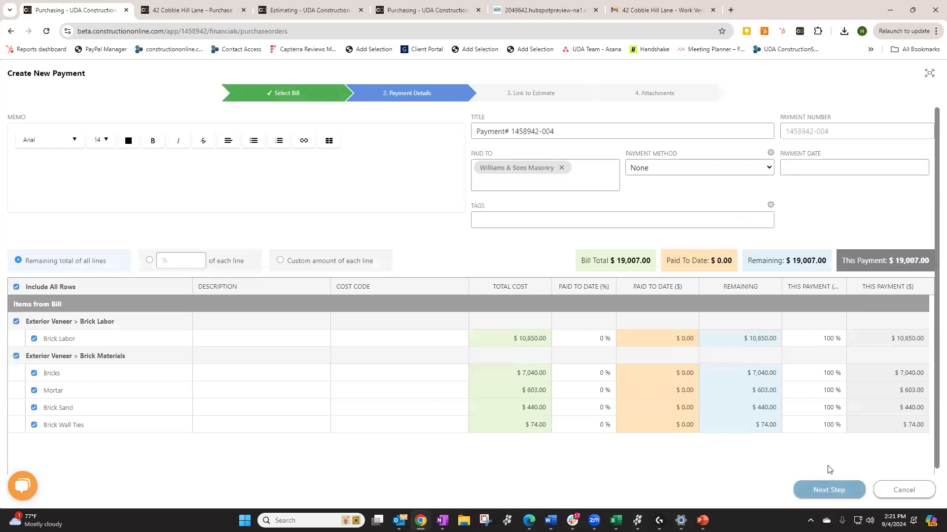
# Set the payment method to Check, add memo 'Check # 951', and pass the estimate-link step
pyautogui.click(668, 168)
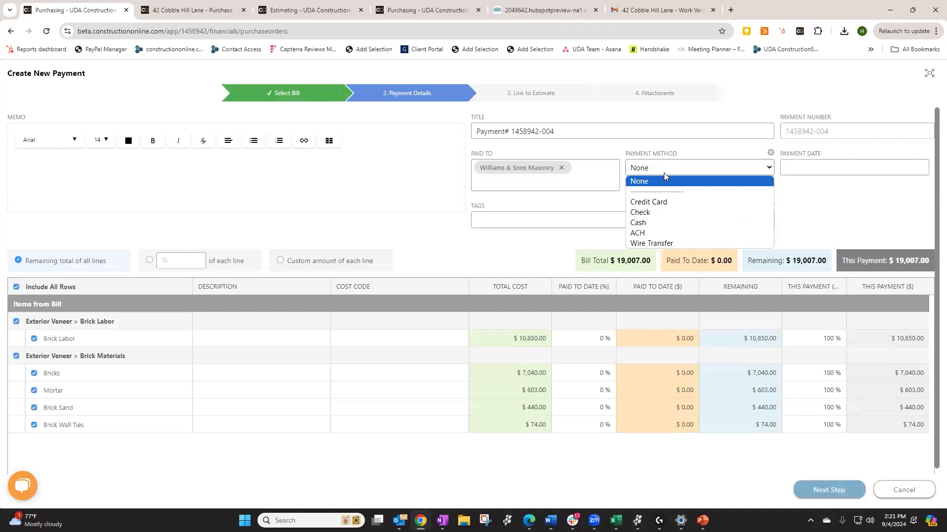
pyautogui.click(649, 212)
pyautogui.click(147, 185)
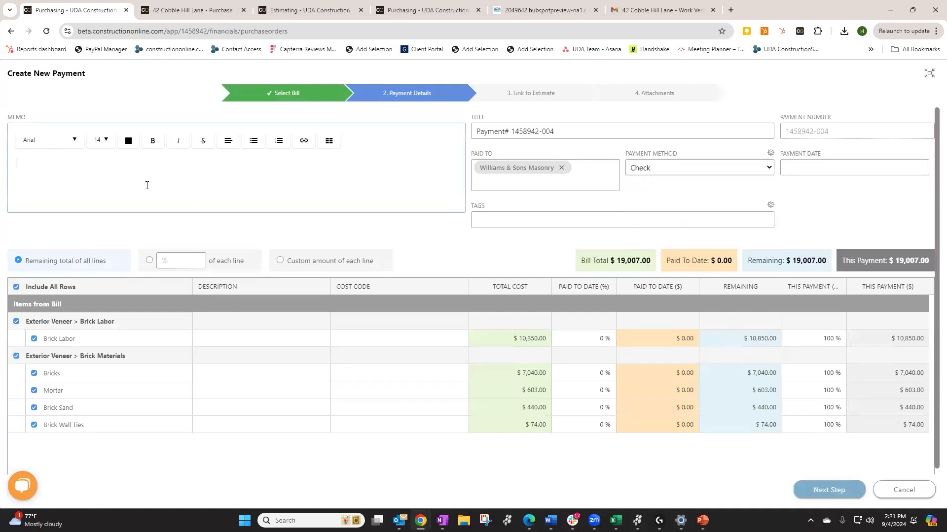
pyautogui.write('Check # 951')
pyautogui.click(827, 491)
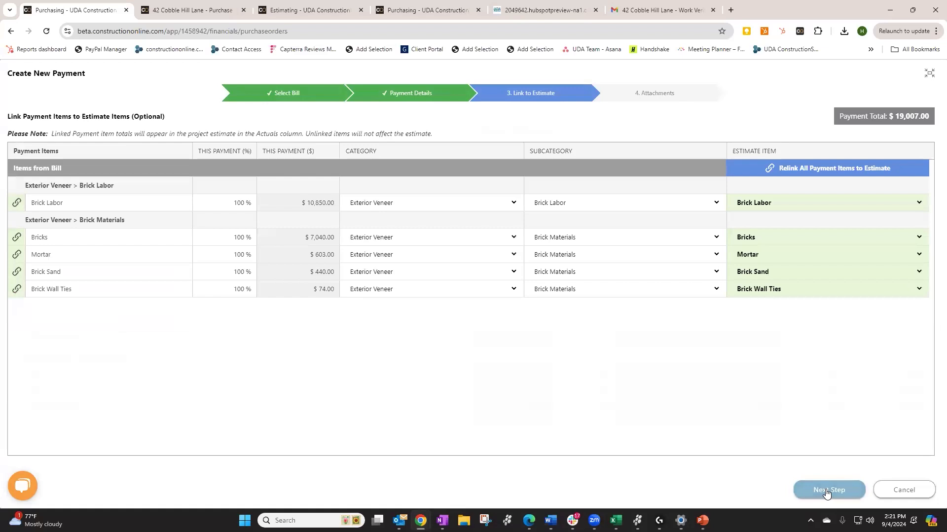
pyautogui.click(827, 491)
# Create the $19,007.00 payment, save the bill, and return to the Purchase Orders list
pyautogui.click(828, 490)
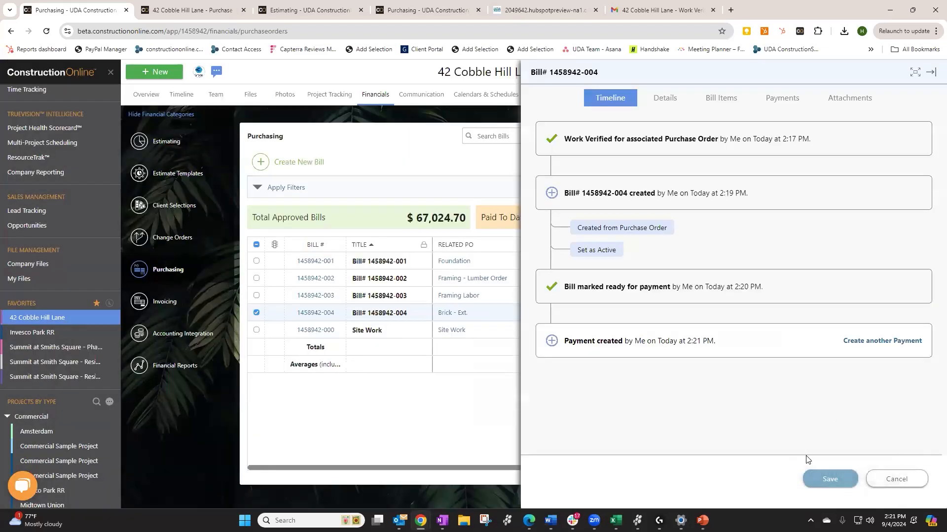
pyautogui.click(835, 479)
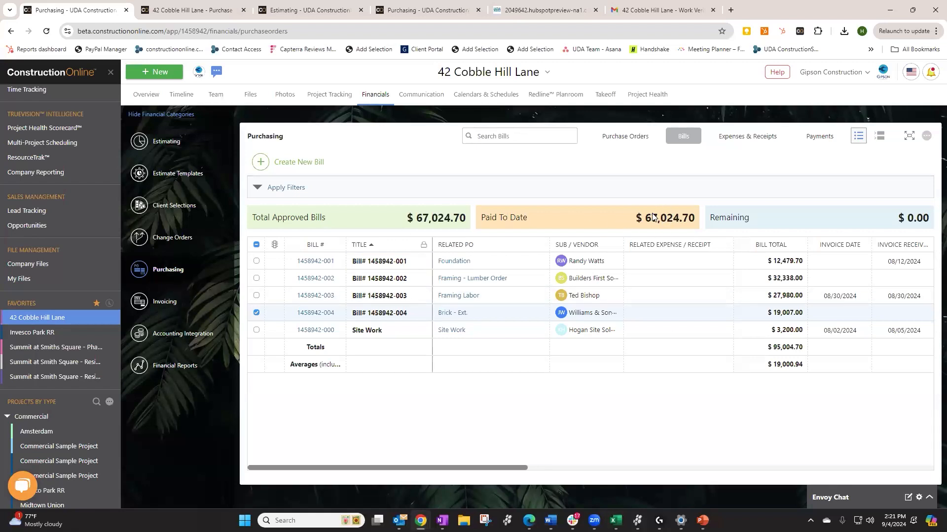
pyautogui.click(627, 140)
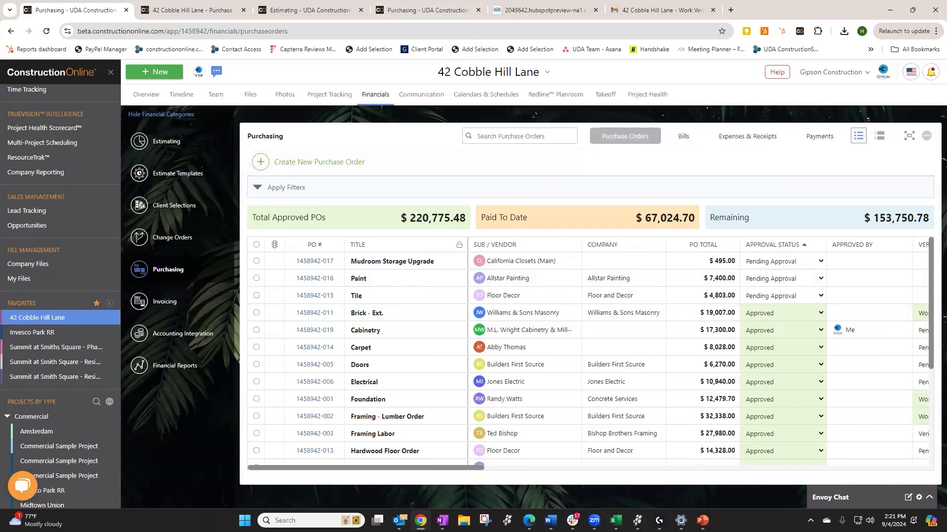
pyautogui.click(315, 9)
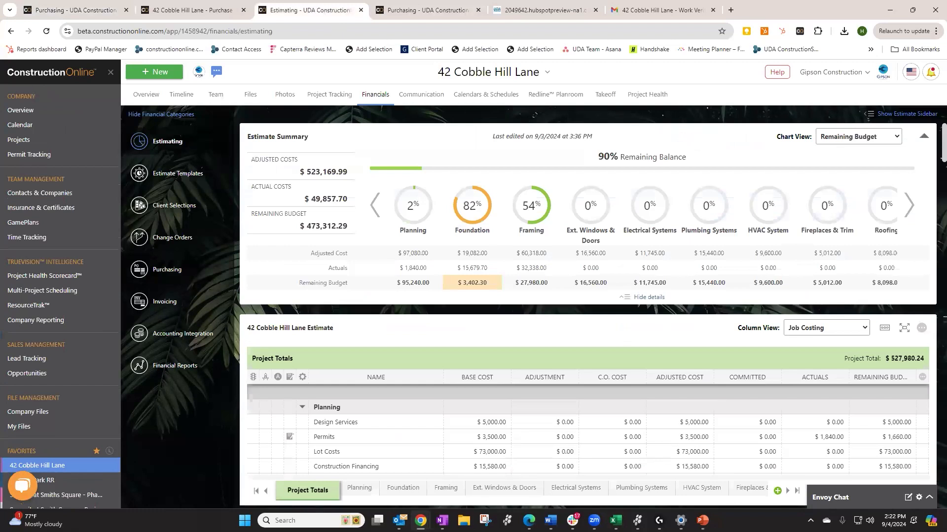
pyautogui.scroll(-2, 848, 334)
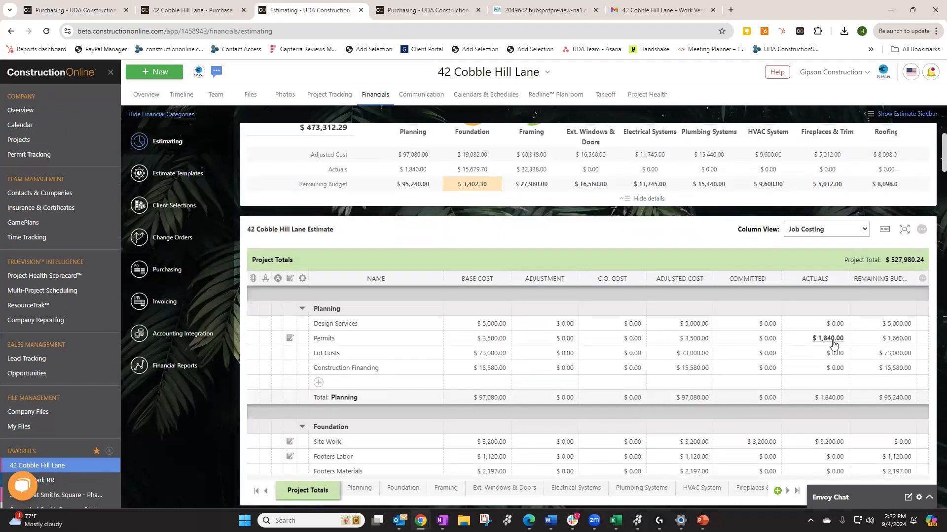
pyautogui.scroll(1, 833, 343)
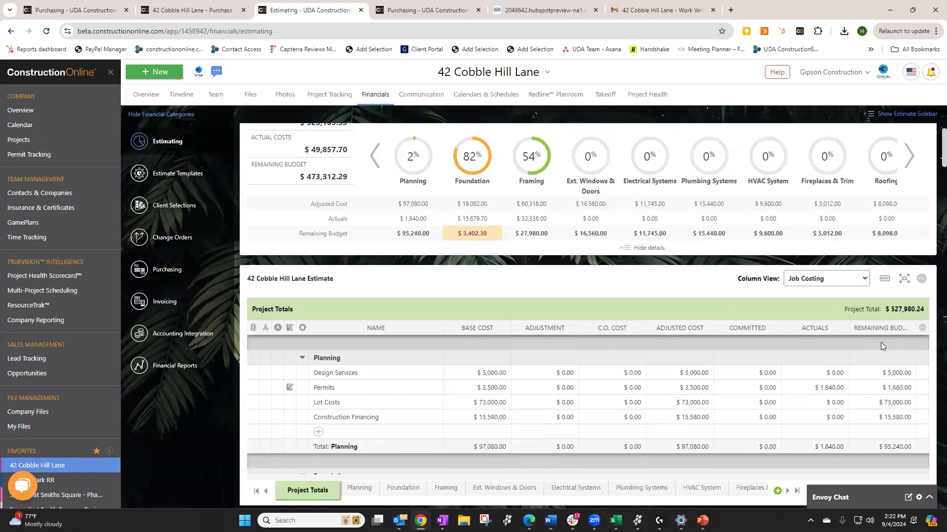
pyautogui.scroll(-4, 877, 342)
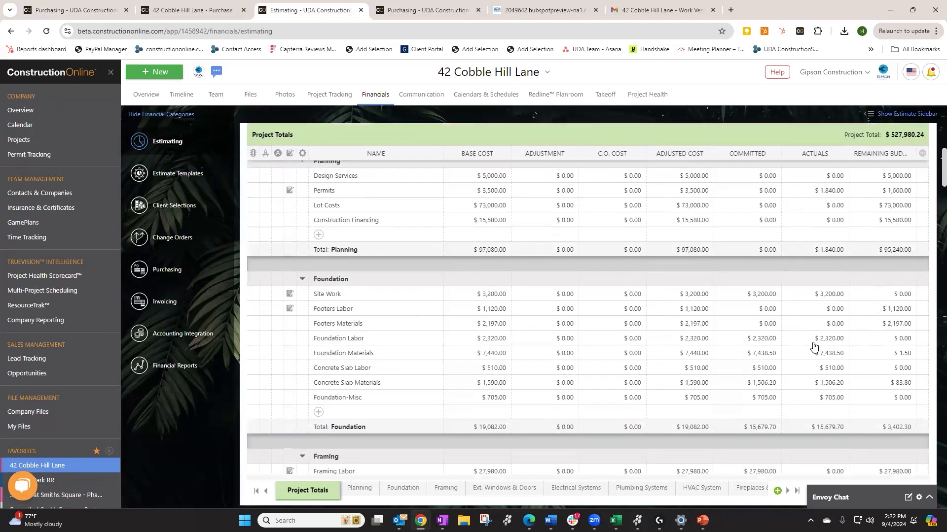
pyautogui.click(820, 340)
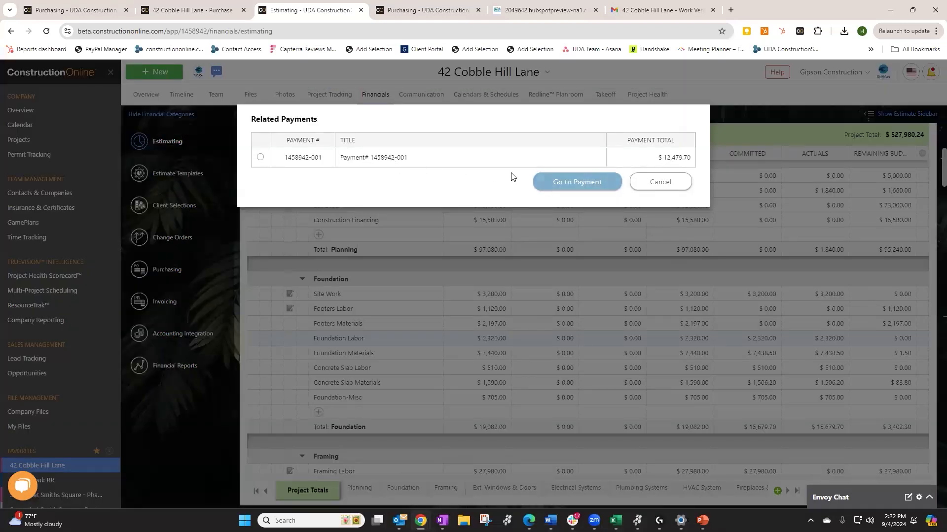
pyautogui.click(559, 183)
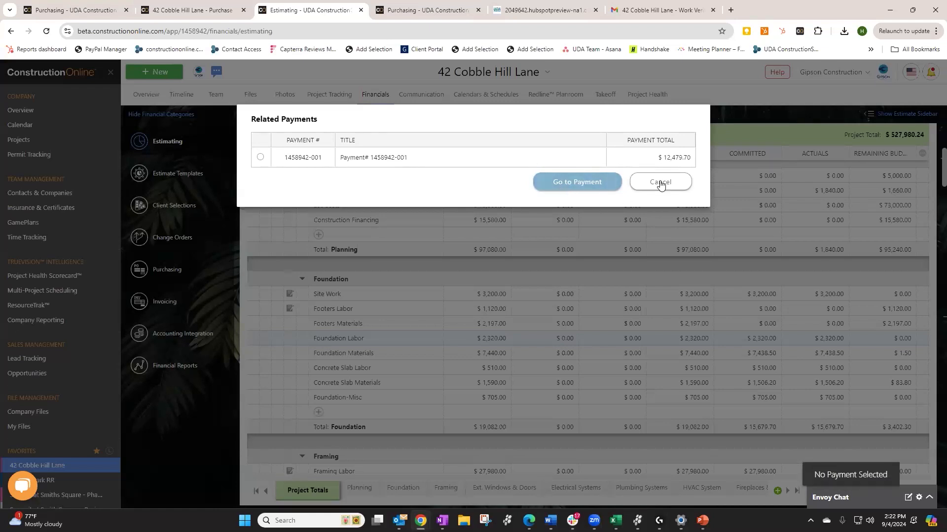
pyautogui.click(313, 158)
pyautogui.click(556, 179)
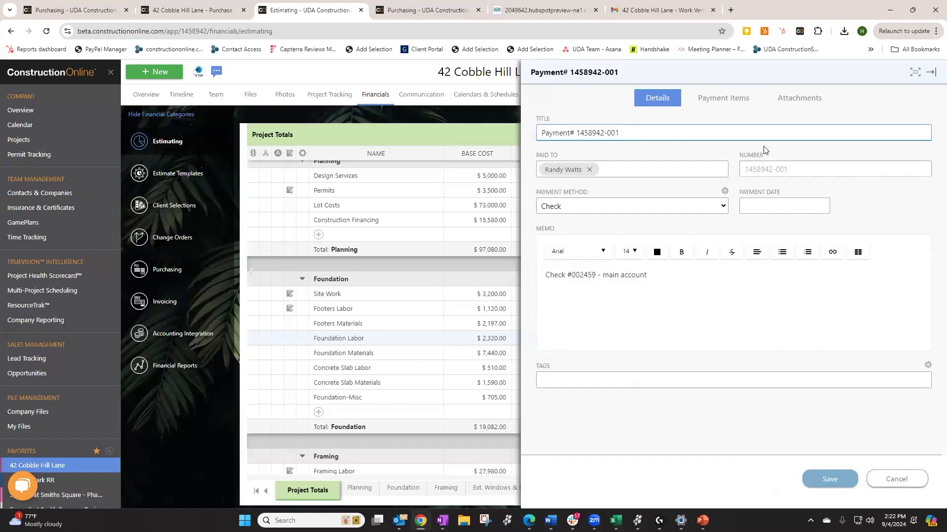
pyautogui.click(828, 479)
pyautogui.scroll(5, 738, 351)
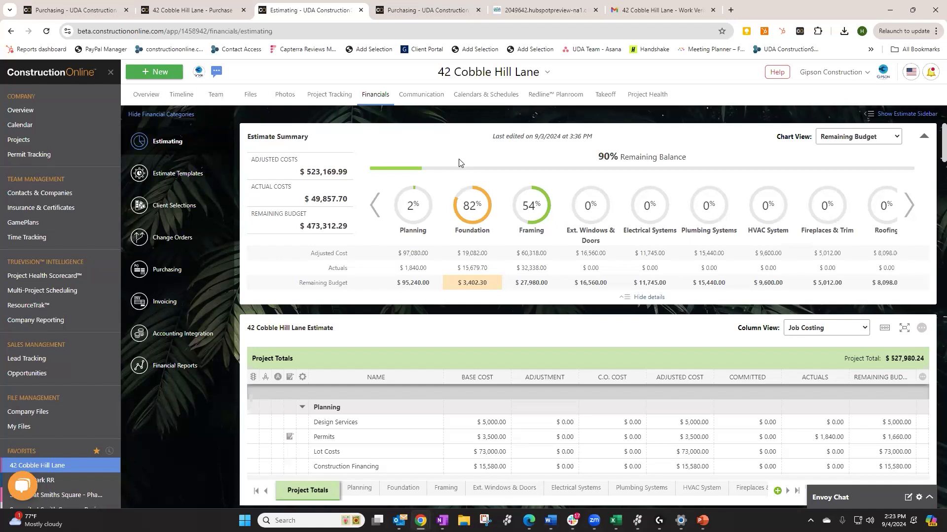
pyautogui.click(86, 10)
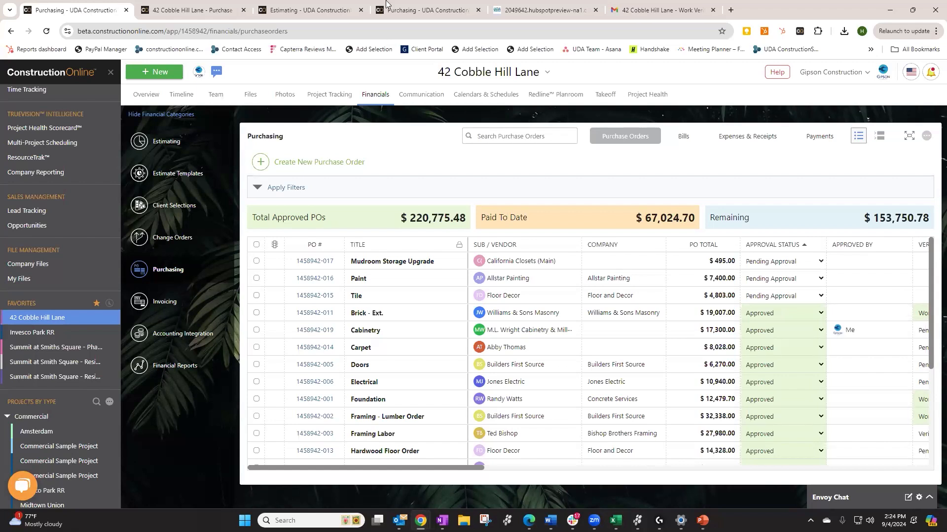
pyautogui.click(739, 140)
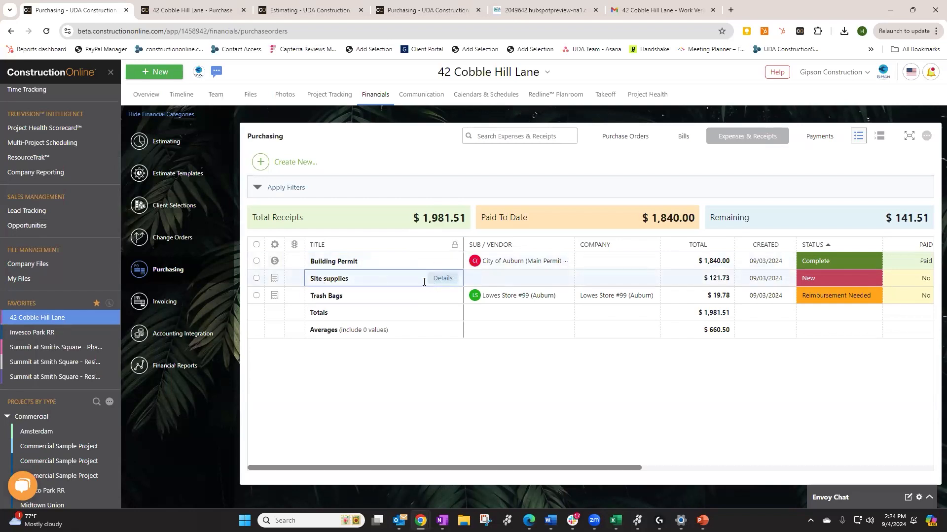
# Review the $121.73 Site supplies receipt's details and save it
pyautogui.click(435, 278)
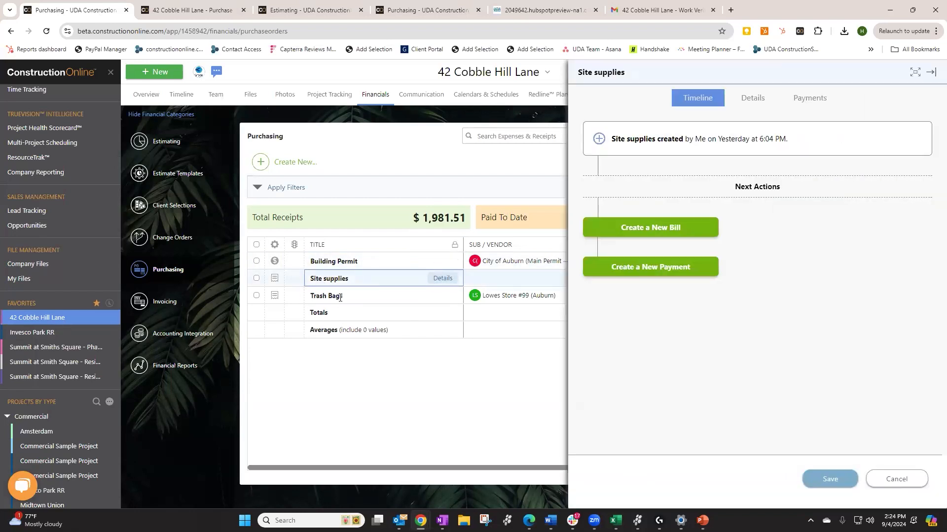
pyautogui.click(756, 104)
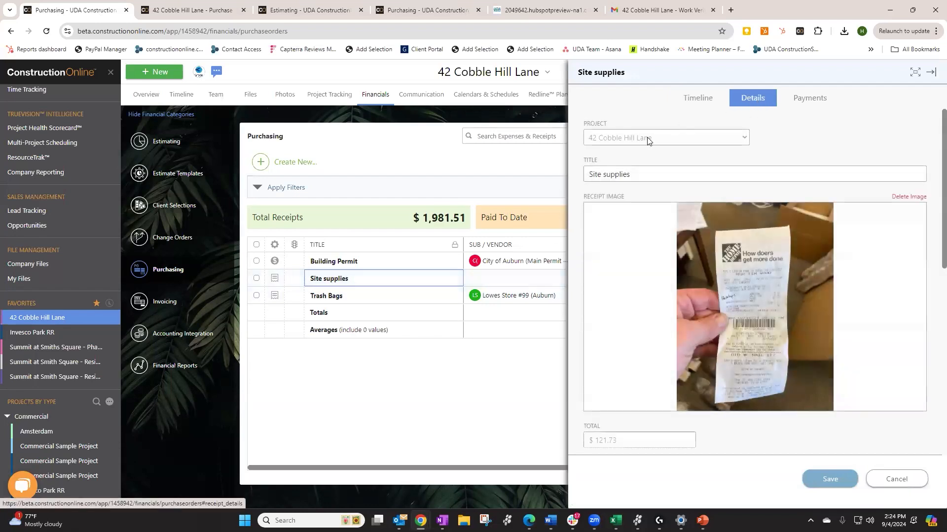
pyautogui.scroll(-4, 622, 256)
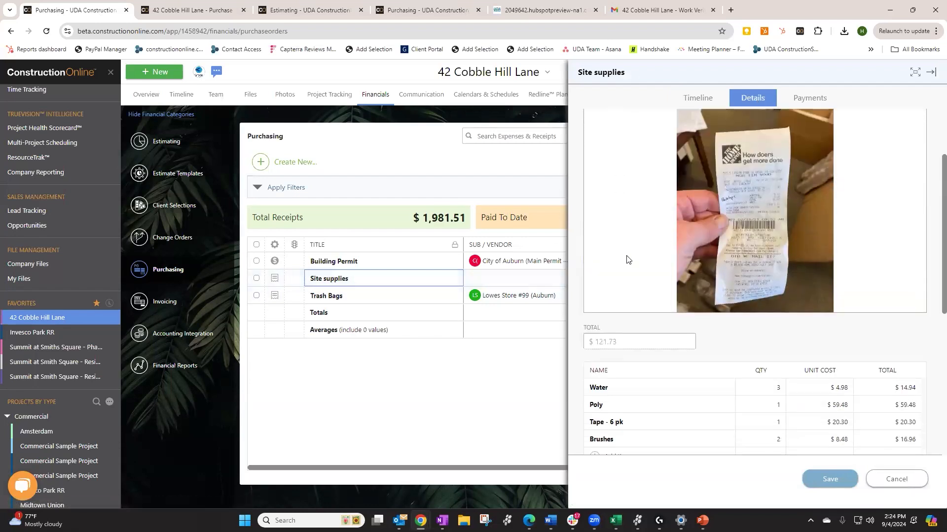
pyautogui.scroll(-3, 662, 272)
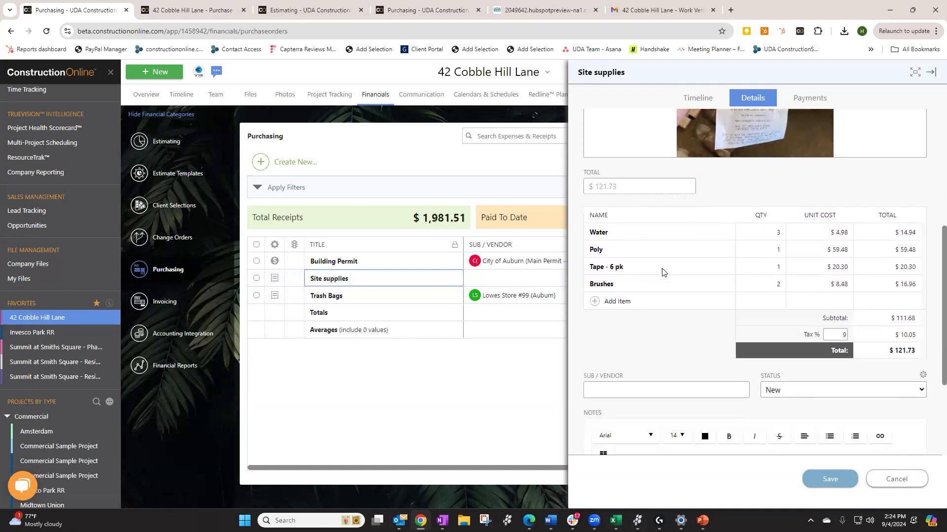
pyautogui.scroll(-1, 662, 272)
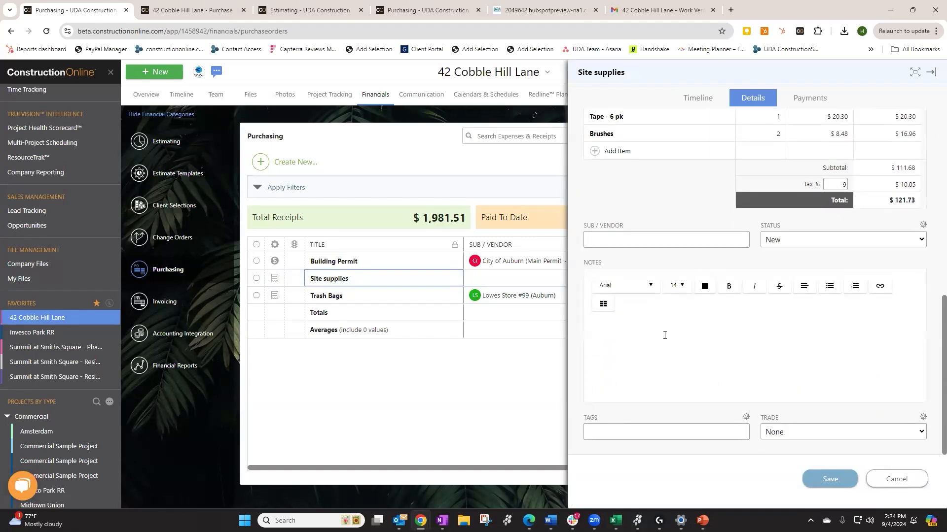
pyautogui.scroll(3, 664, 335)
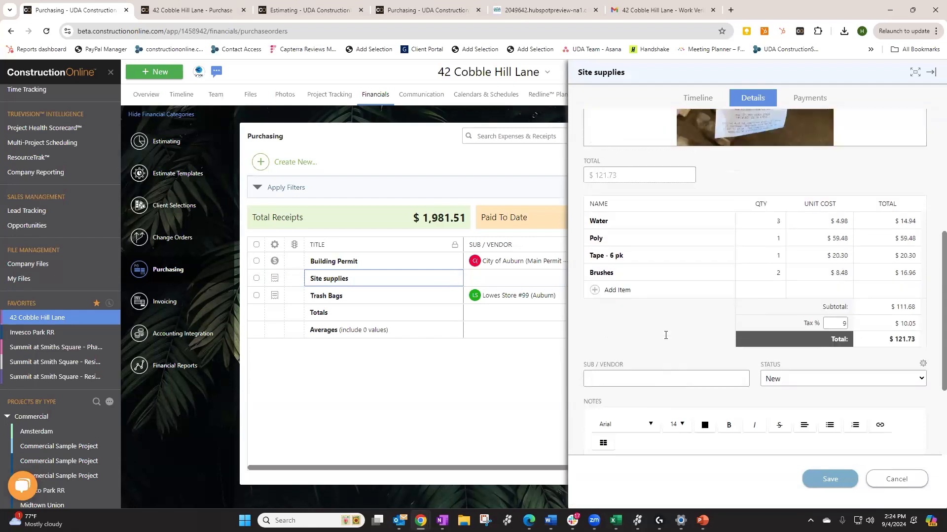
pyautogui.scroll(5, 665, 336)
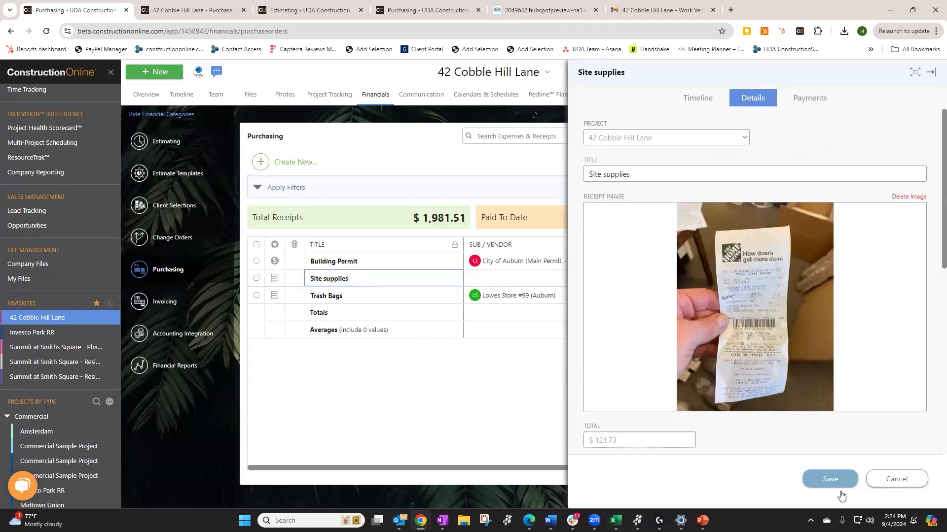
pyautogui.click(840, 478)
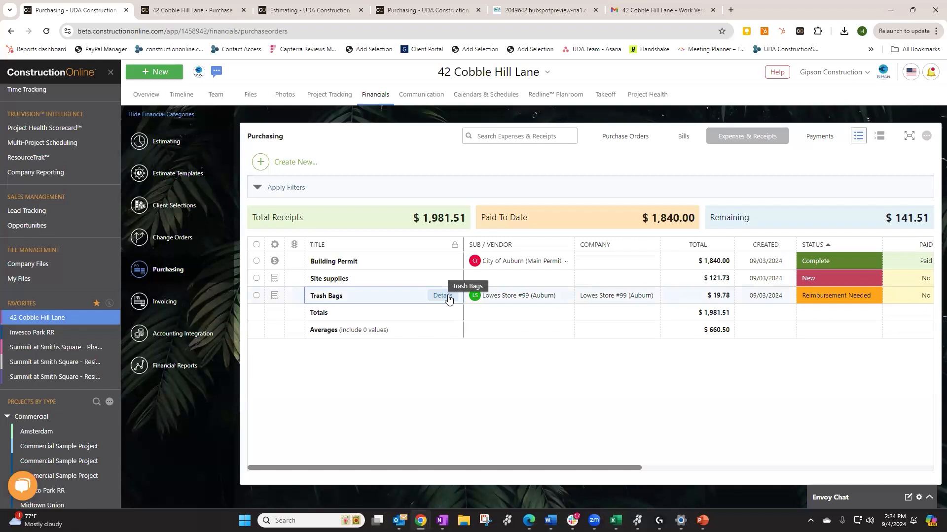
pyautogui.click(442, 295)
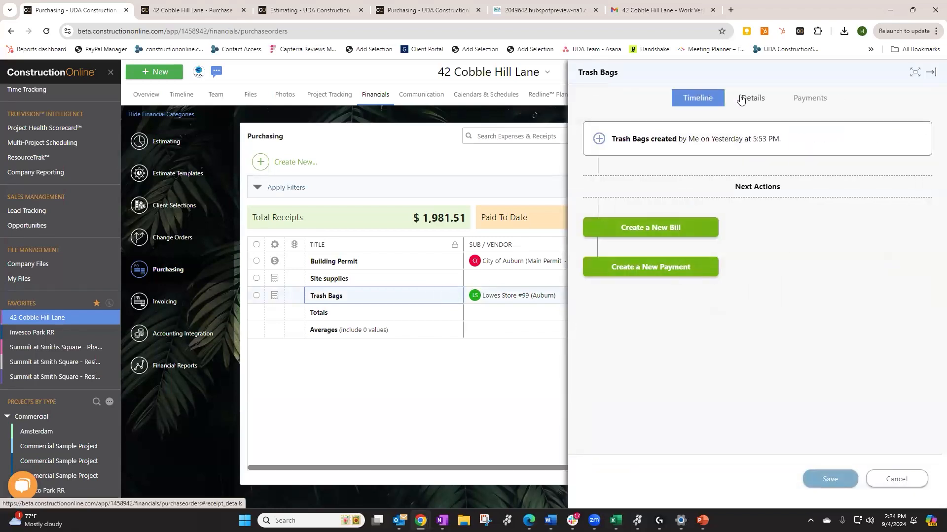
pyautogui.click(741, 99)
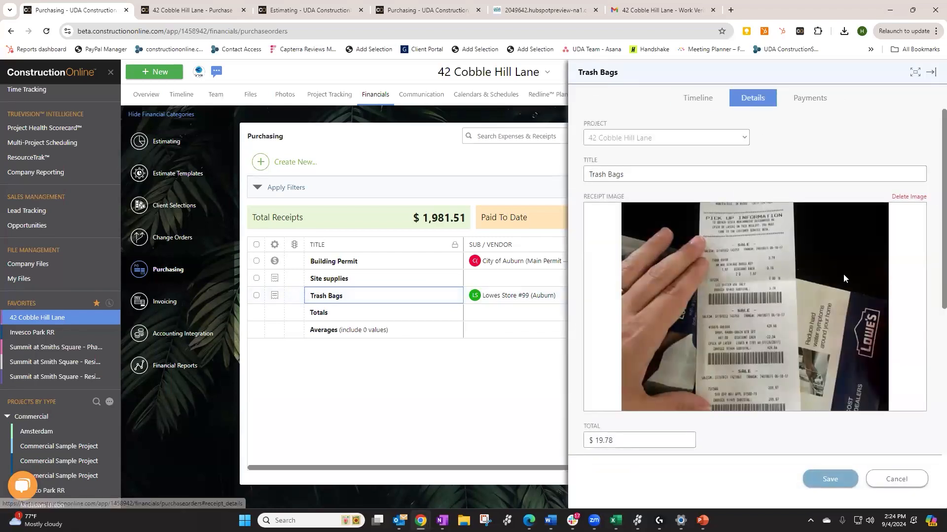
pyautogui.scroll(-5, 843, 275)
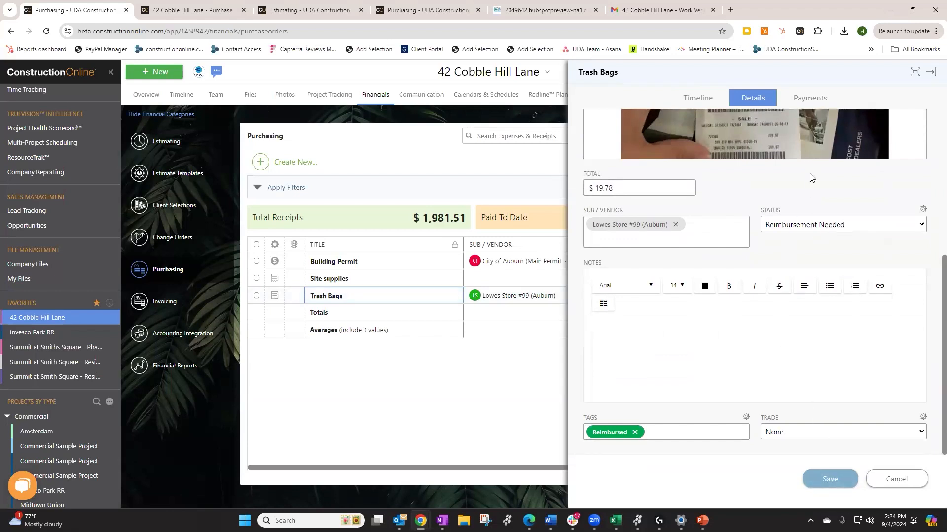
pyautogui.click(816, 98)
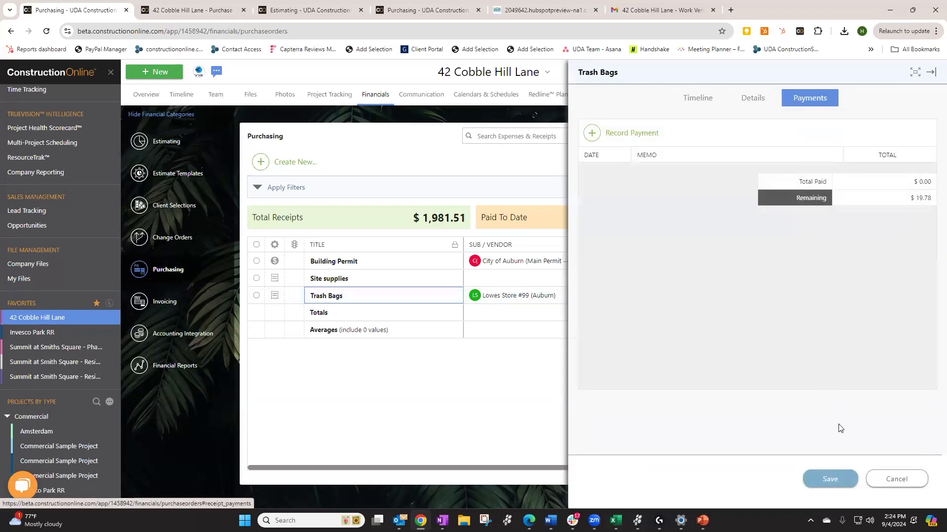
pyautogui.click(830, 479)
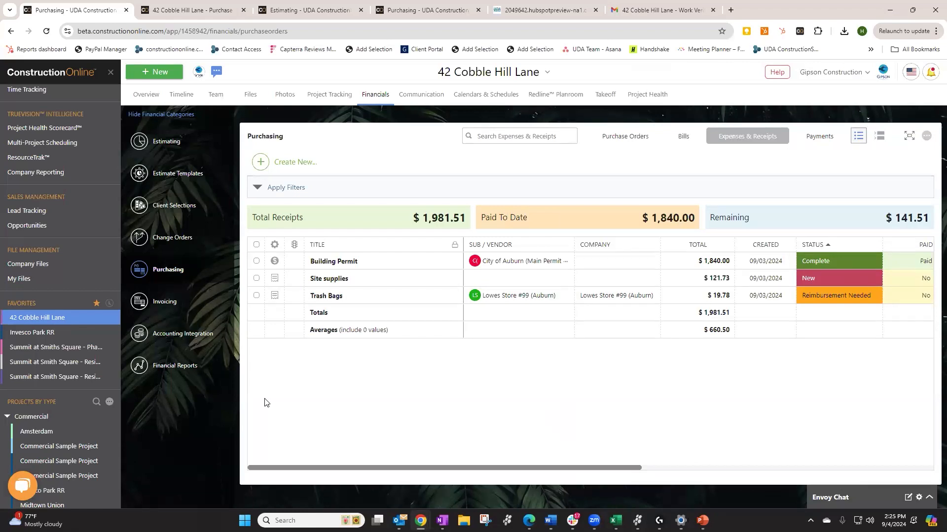
pyautogui.moveTo(399, 257)
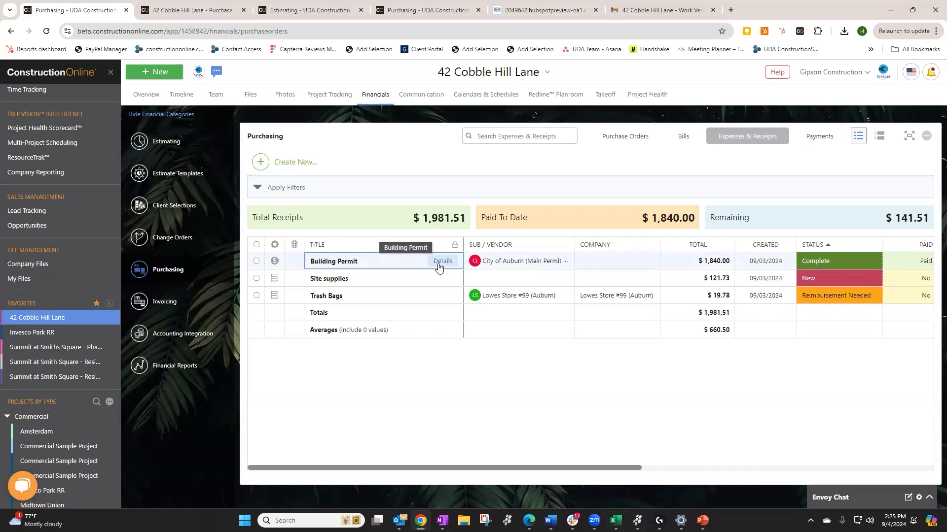
pyautogui.click(283, 163)
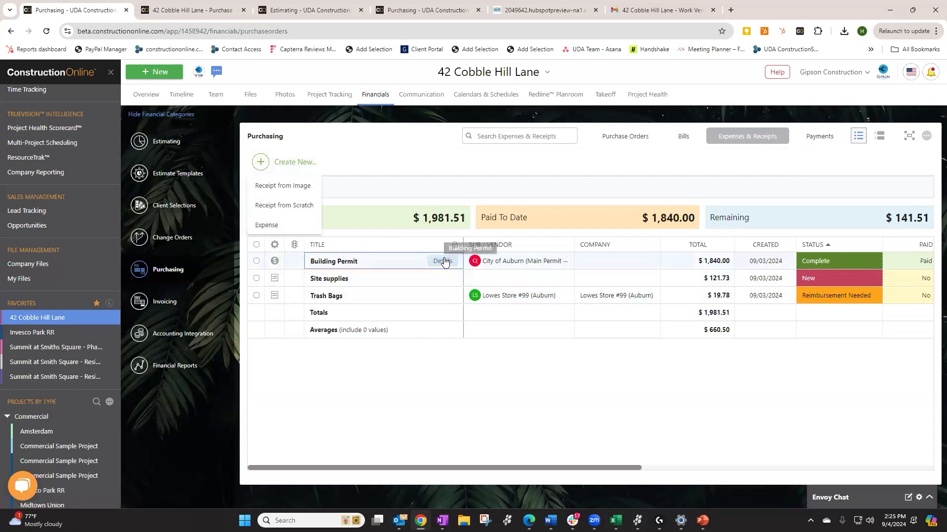
pyautogui.click(442, 262)
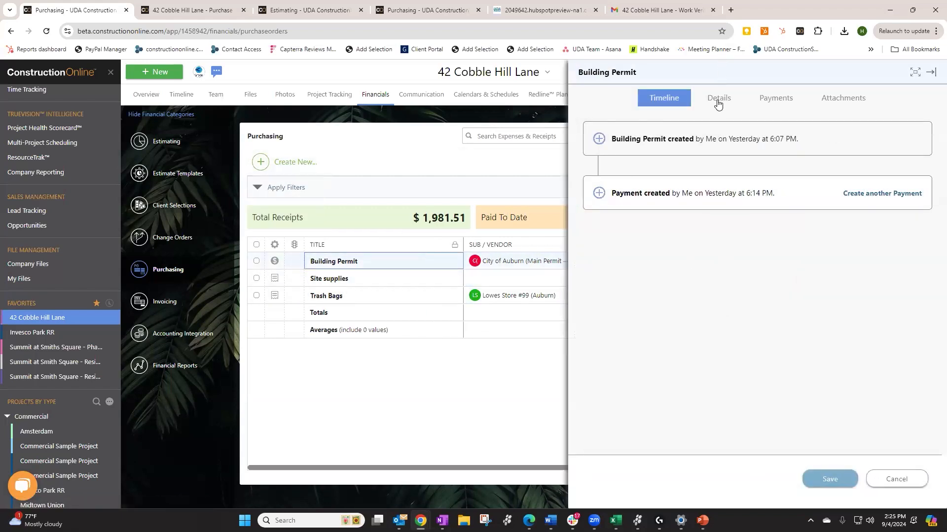
pyautogui.click(718, 103)
pyautogui.scroll(-1, 724, 266)
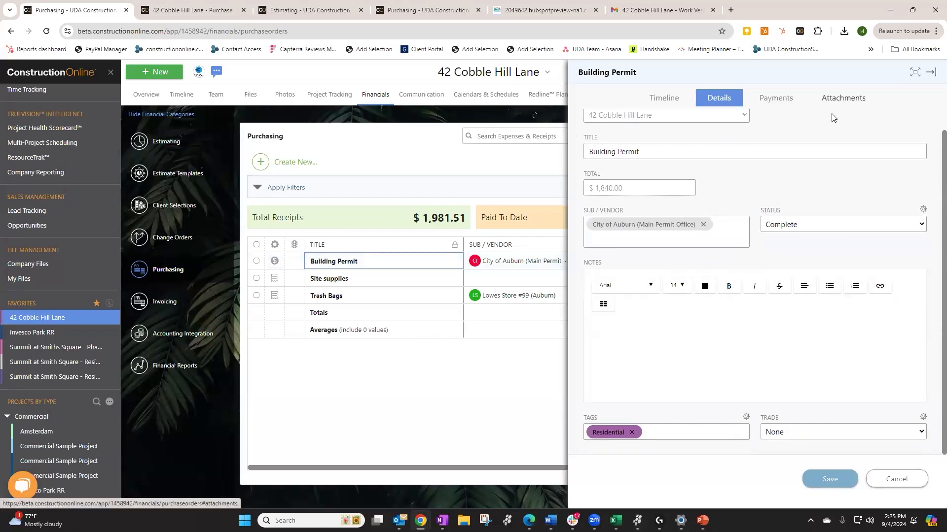
pyautogui.scroll(1, 614, 151)
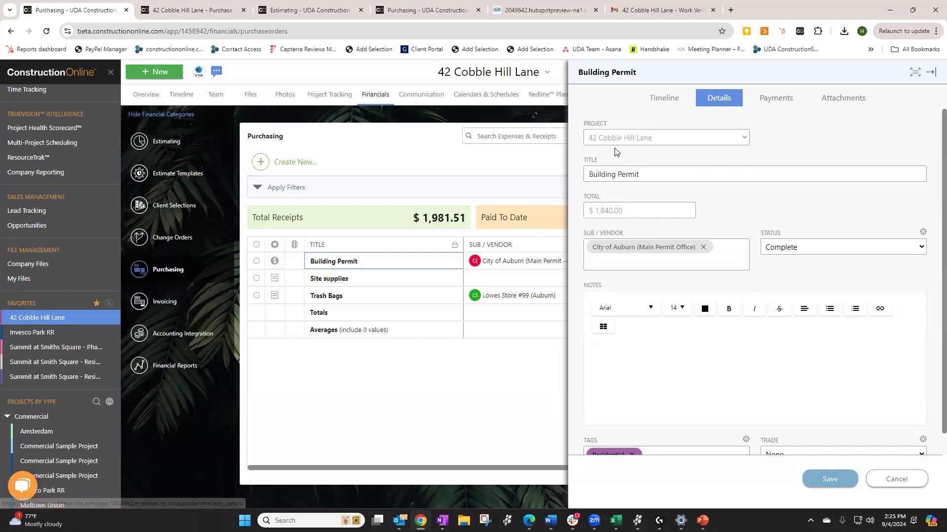
pyautogui.rightClick(897, 480)
pyautogui.press('Escape')
pyautogui.click(898, 480)
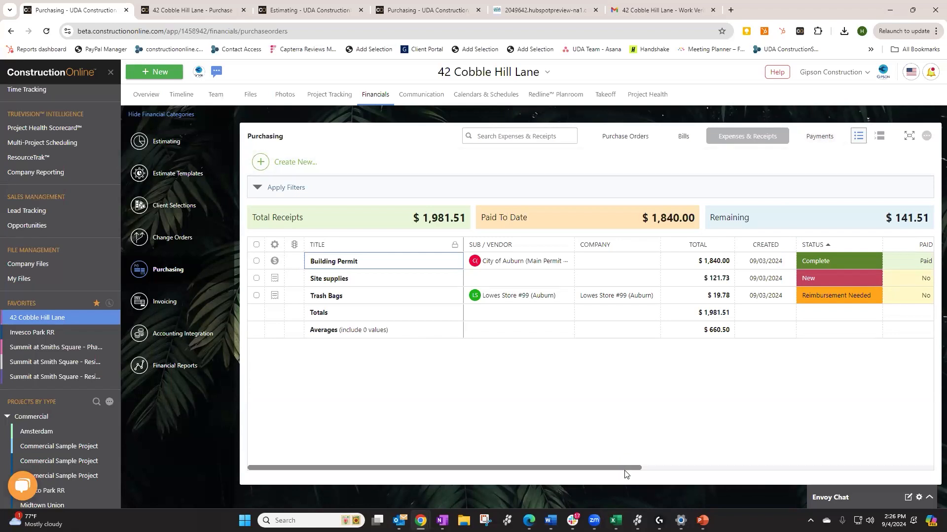
# Scroll the receipts table to the Paid column and confirm Site supplies is unpaid
pyautogui.click(672, 468)
pyautogui.moveTo(675, 468); pyautogui.dragTo(551, 466)
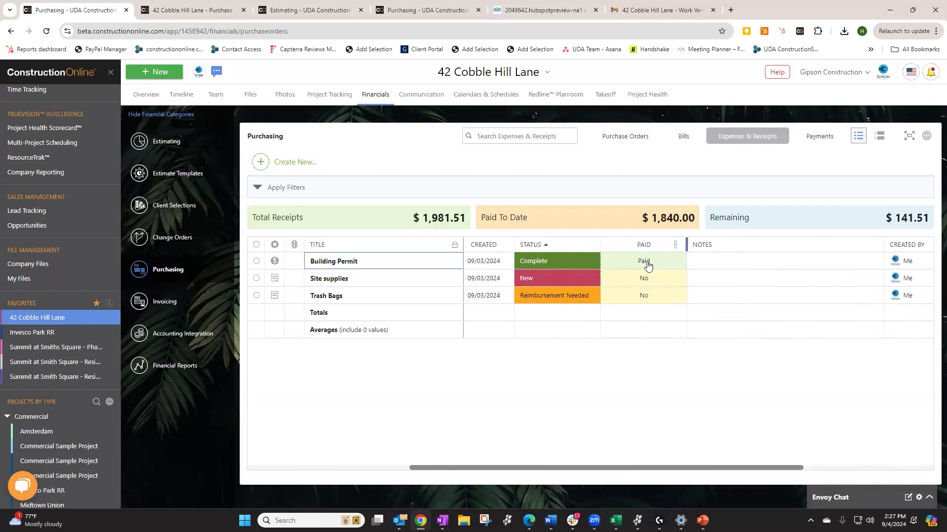
pyautogui.click(628, 281)
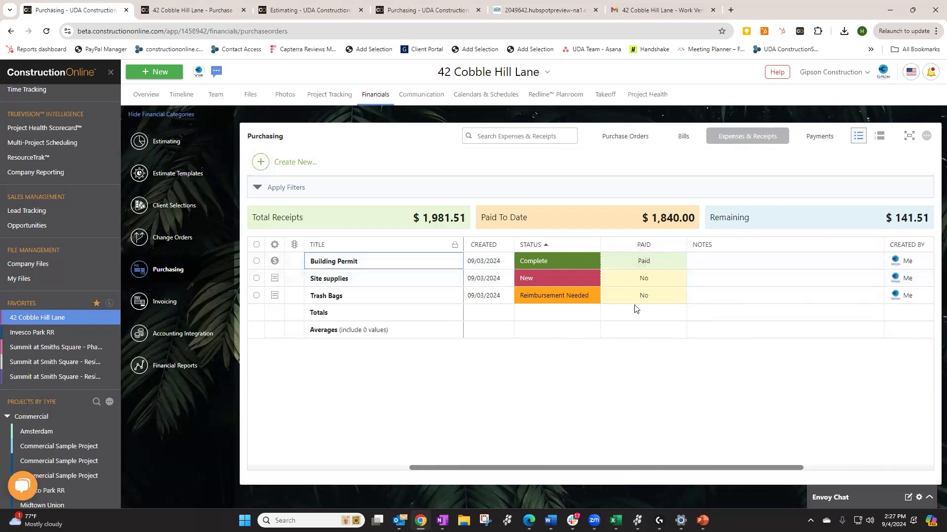
# Start recording a payment for the Site supplies receipt
pyautogui.rightClick(411, 281)
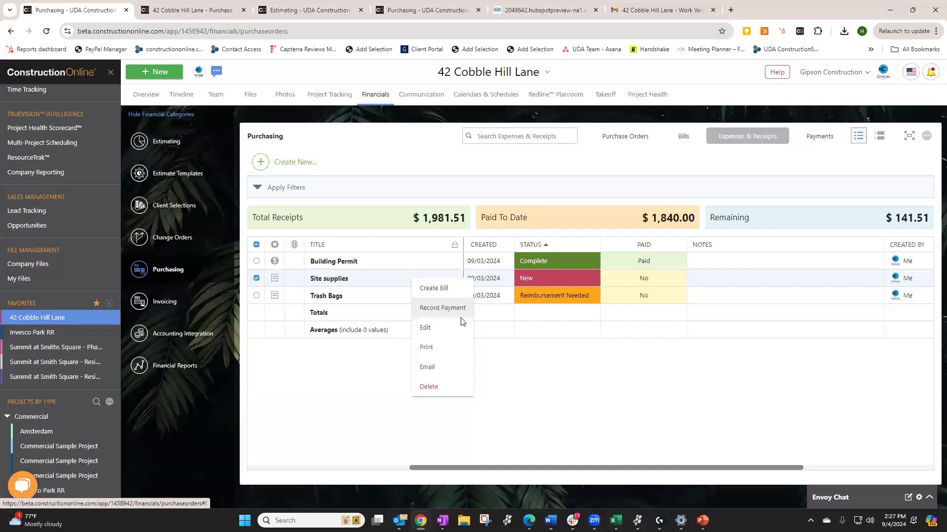
pyautogui.click(461, 315)
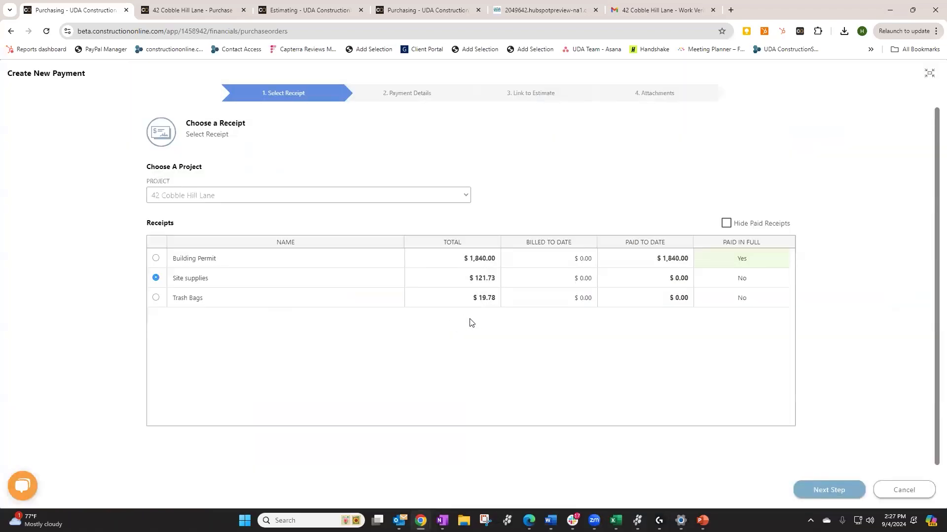
pyautogui.click(825, 497)
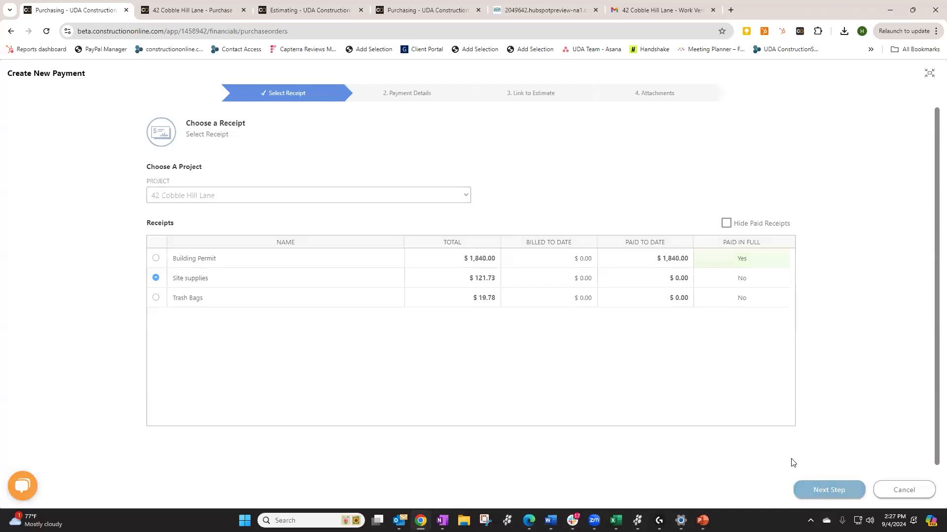
# Make the $121.73 payment out to Me by Credit Card and advance to Link to Estimate
pyautogui.click(594, 168)
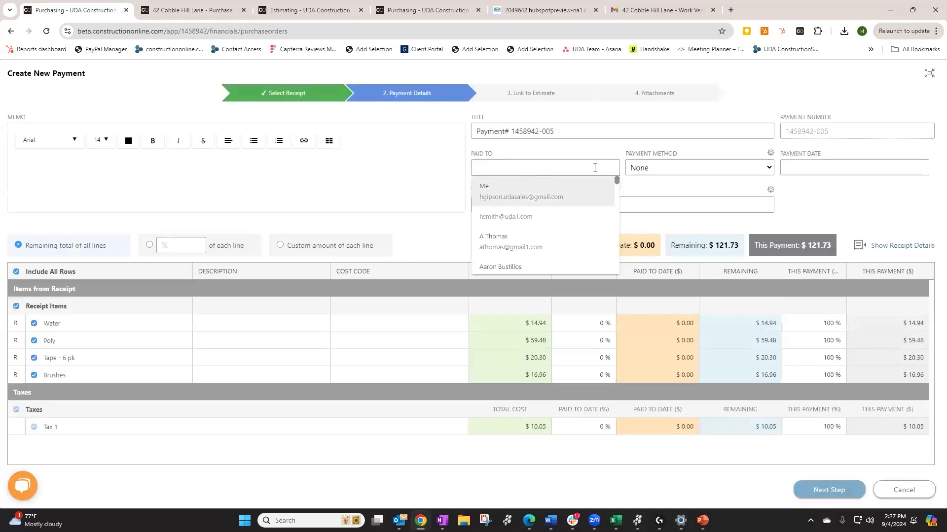
pyautogui.click(696, 173)
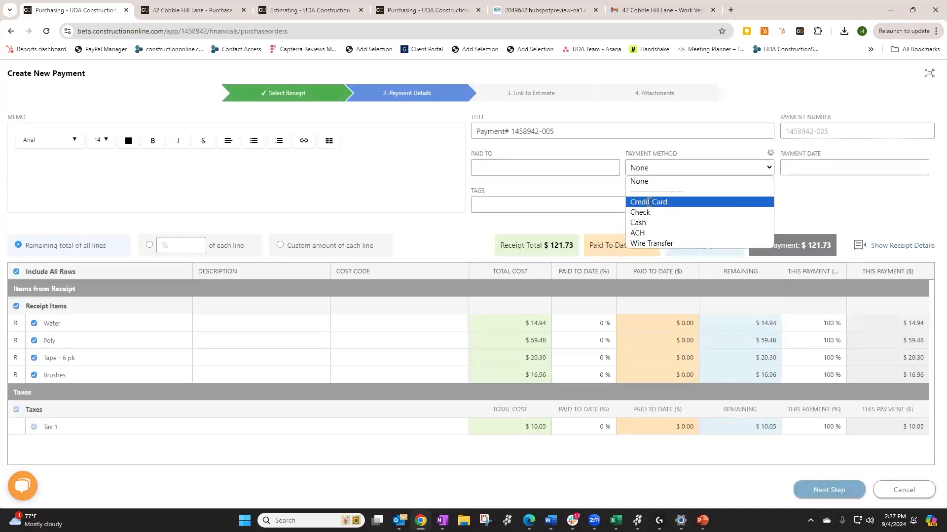
pyautogui.click(649, 202)
pyautogui.click(849, 493)
pyautogui.click(519, 171)
pyautogui.click(511, 194)
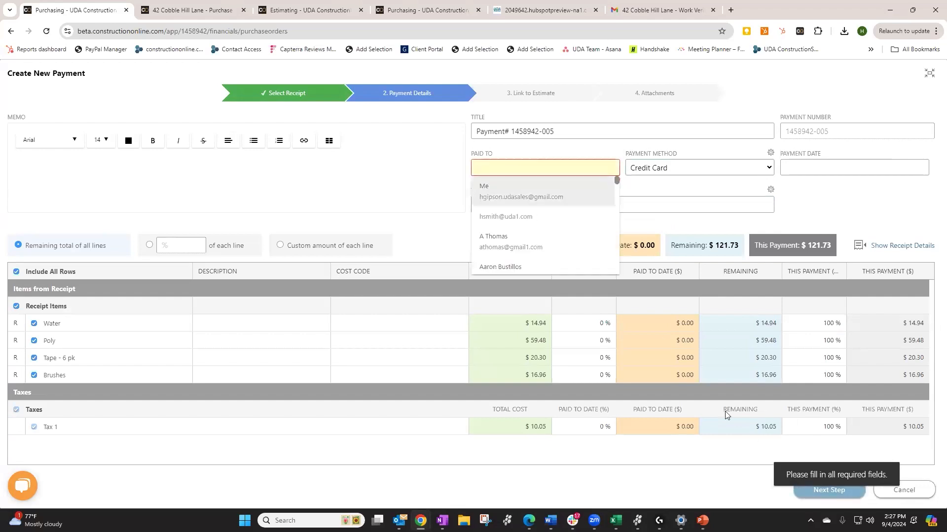
pyautogui.click(835, 493)
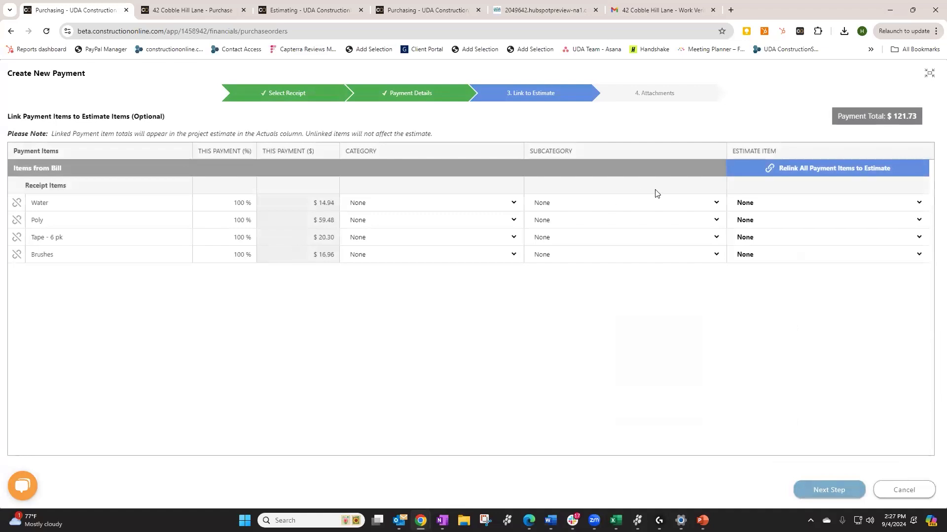
# Set the Water item's category to Planning and subcategory to Design Services, then view its estimate item choices
pyautogui.click(412, 204)
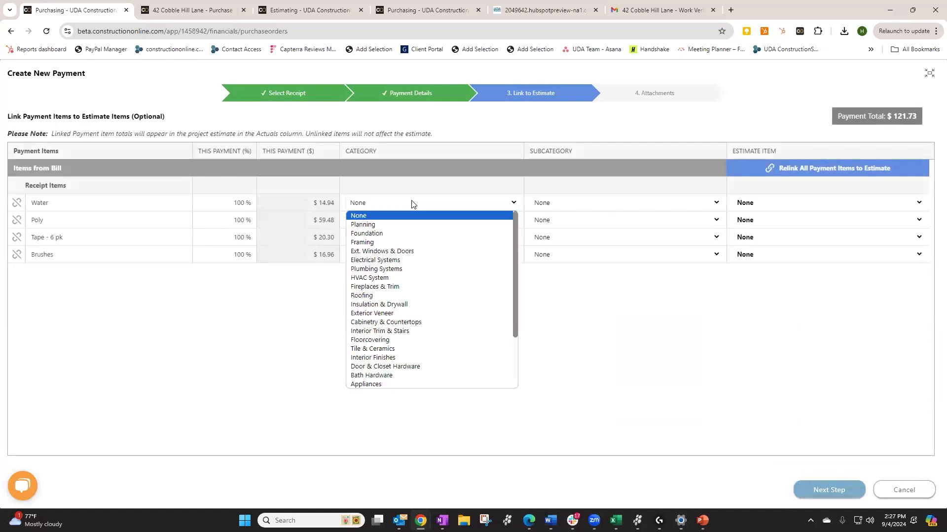
pyautogui.click(369, 224)
pyautogui.click(565, 204)
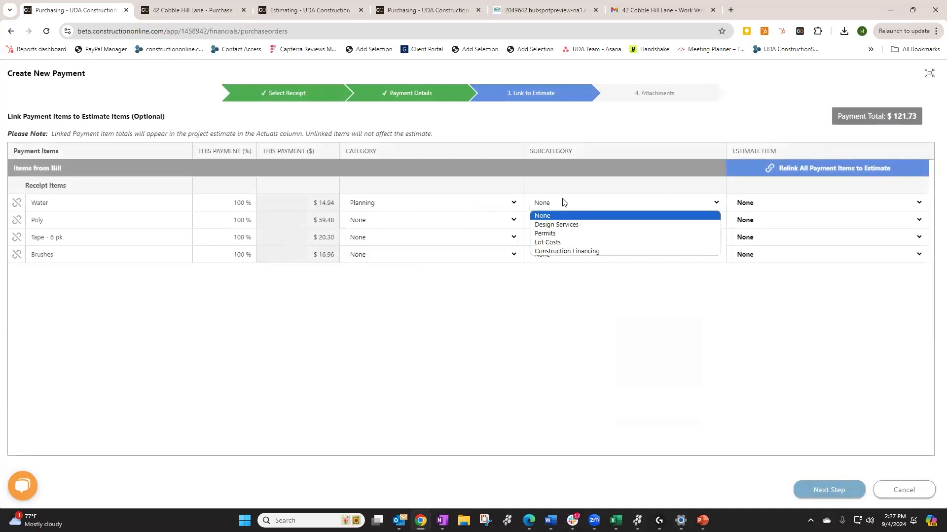
pyautogui.click(540, 227)
pyautogui.click(805, 204)
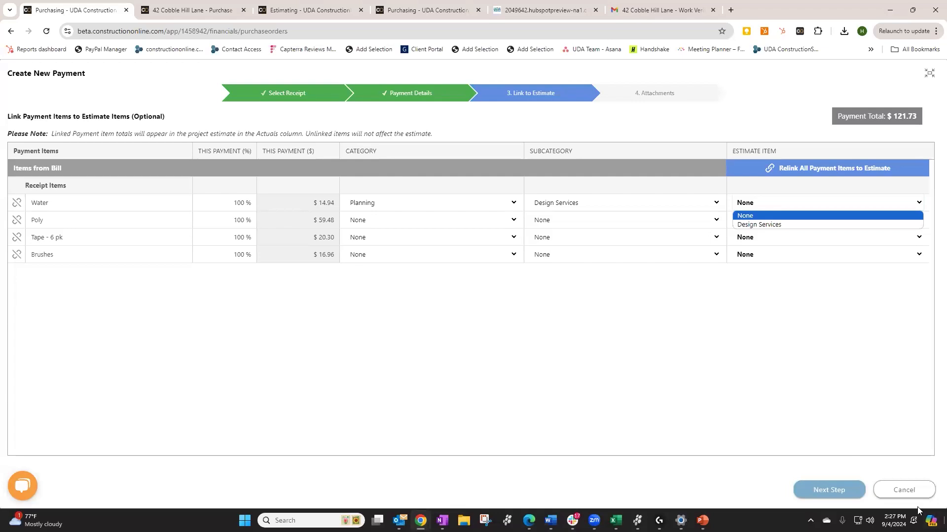
pyautogui.click(901, 492)
# Cancel the Site supplies payment and switch to the company-wide Purchase Orders page
pyautogui.click(902, 492)
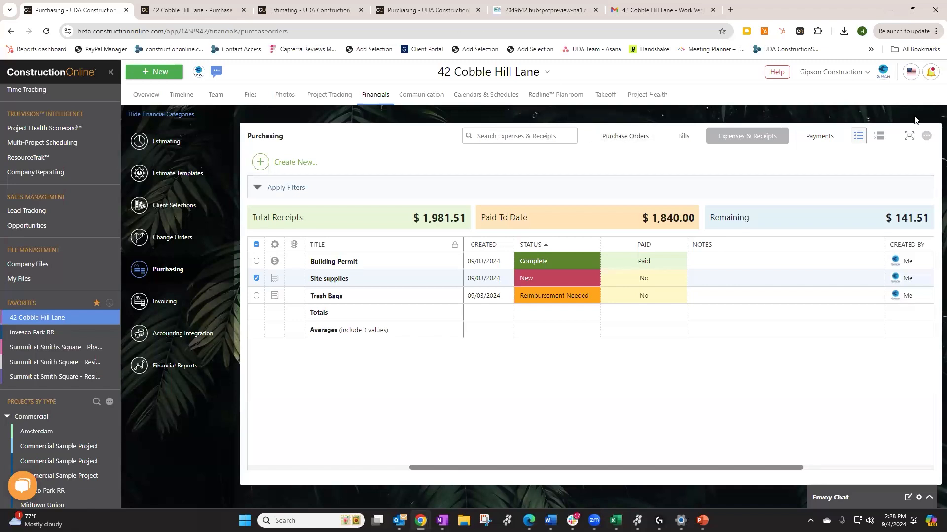
pyautogui.click(427, 11)
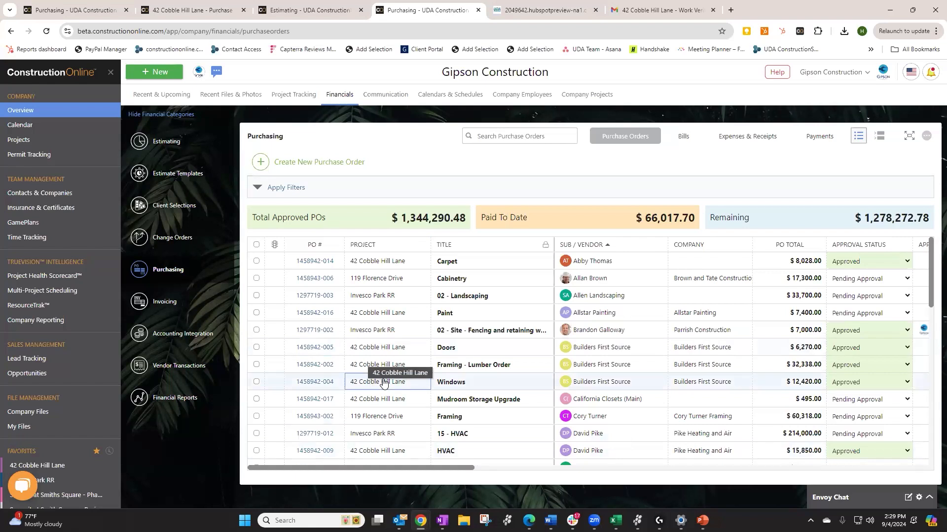
# Expand the company Purchase Orders grid to full page and show the column-grouping bar
pyautogui.moveTo(451, 472); pyautogui.dragTo(651, 470)
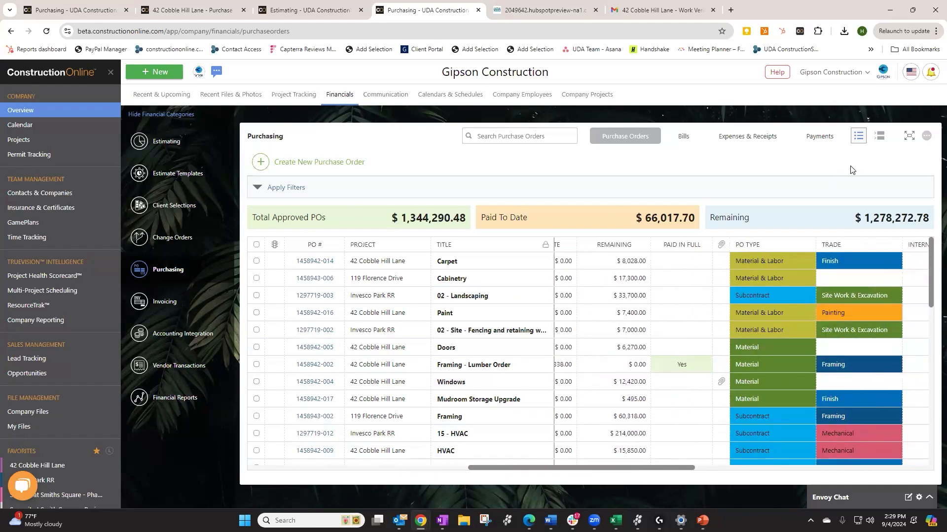
pyautogui.click(909, 141)
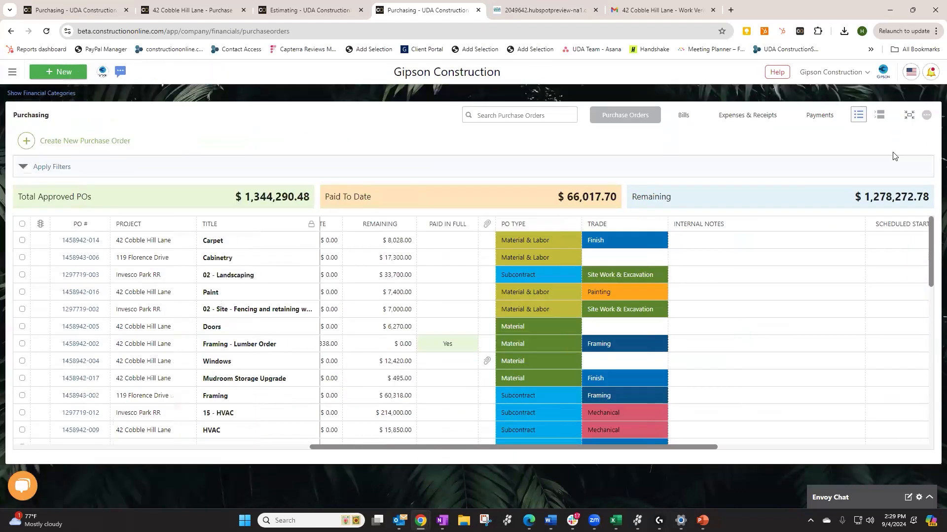
pyautogui.click(879, 116)
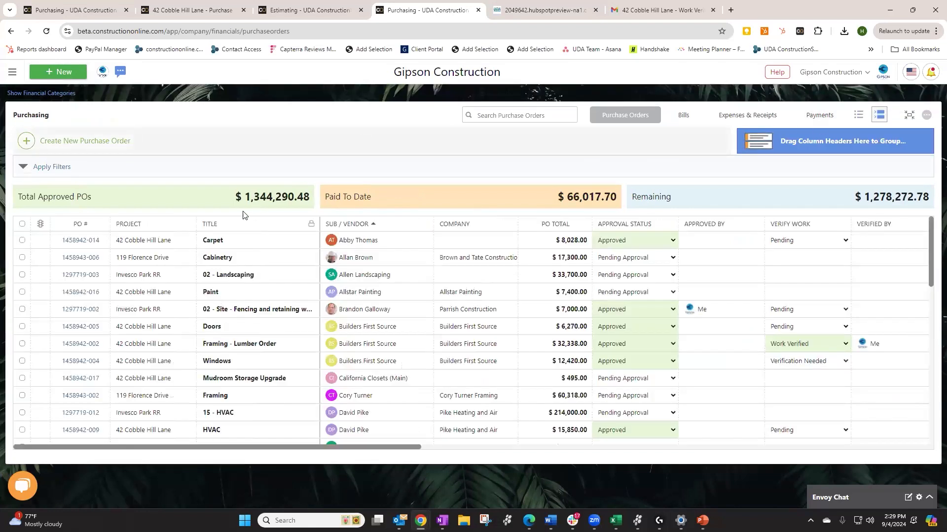
pyautogui.moveTo(236, 448); pyautogui.dragTo(269, 452)
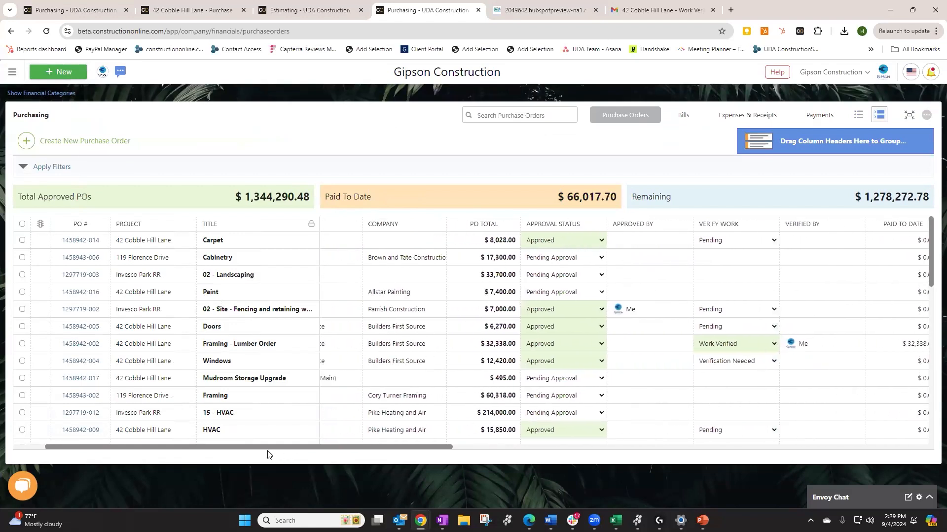
# Group purchase orders by Approval Status, yielding 16 Pending Approval and 24 Approved
pyautogui.moveTo(561, 223); pyautogui.dragTo(786, 133)
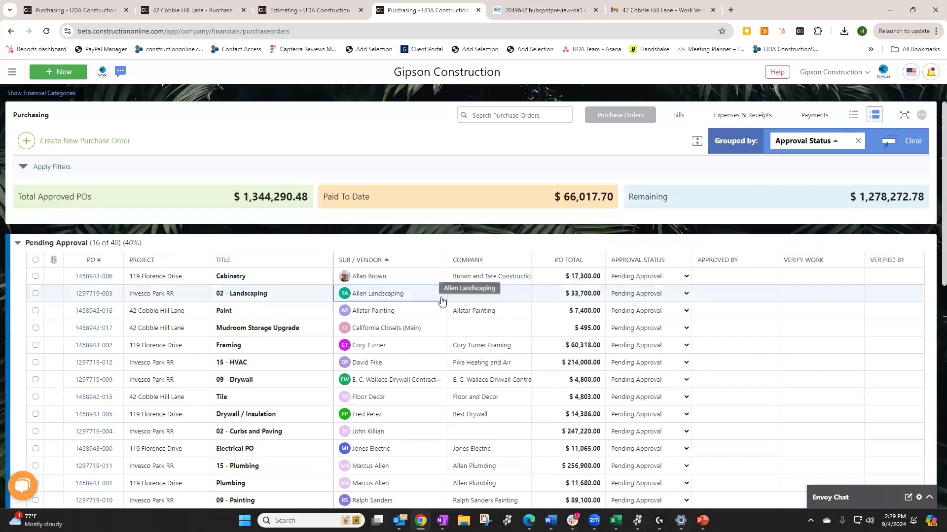
pyautogui.scroll(-2, 440, 299)
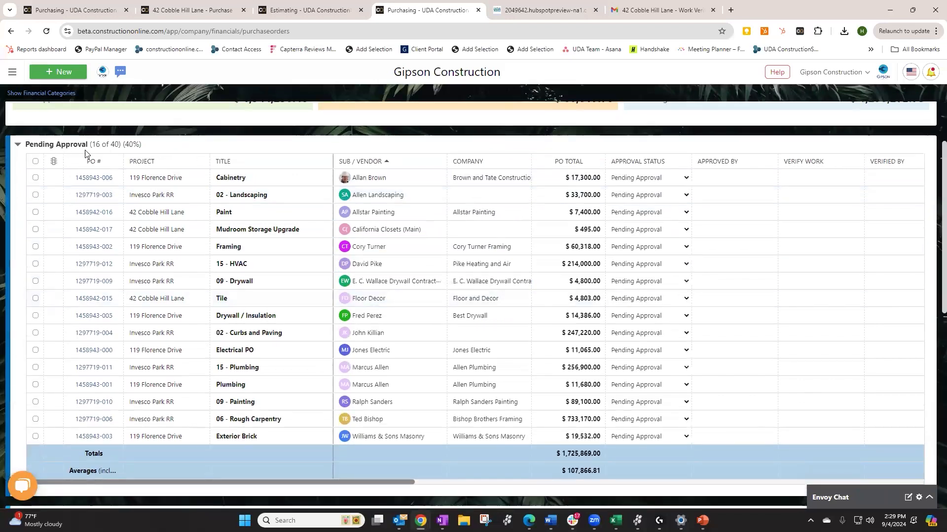
pyautogui.scroll(-6, 356, 340)
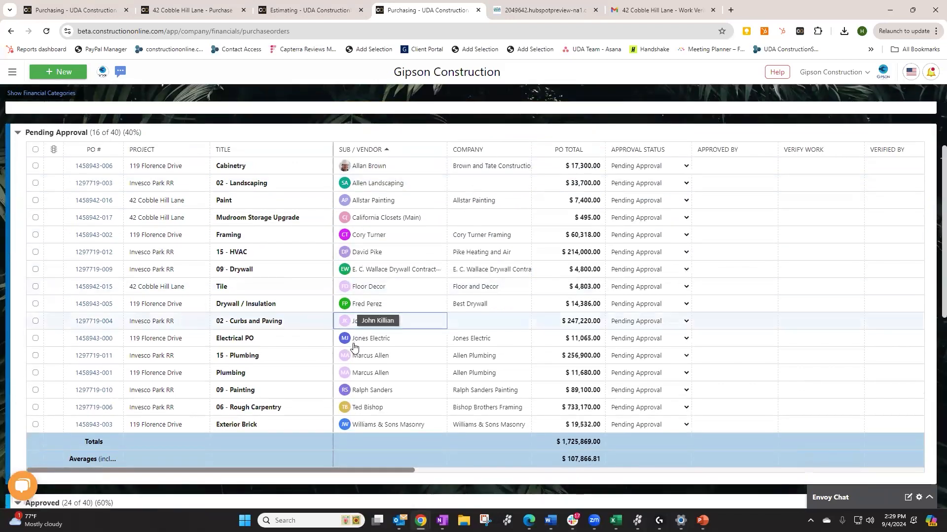
pyautogui.scroll(-5, 352, 346)
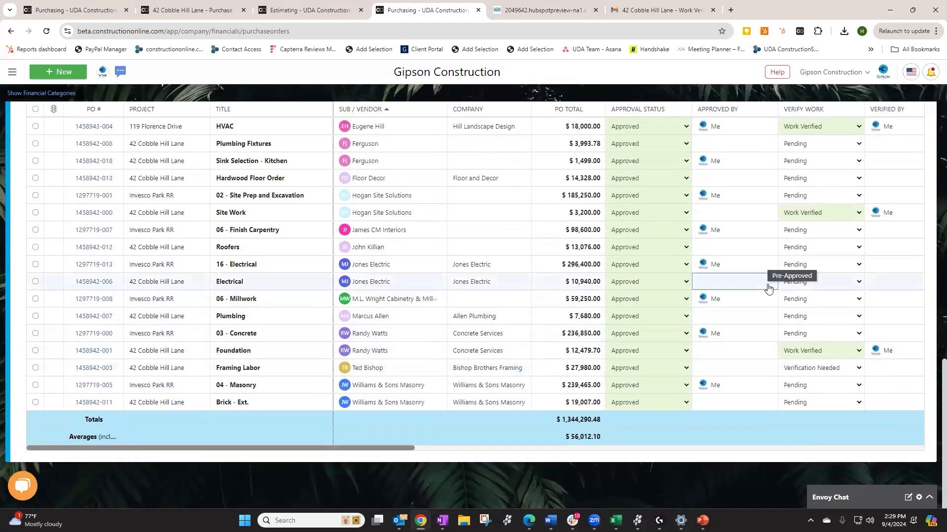
pyautogui.scroll(1, 452, 263)
pyautogui.scroll(7, 452, 262)
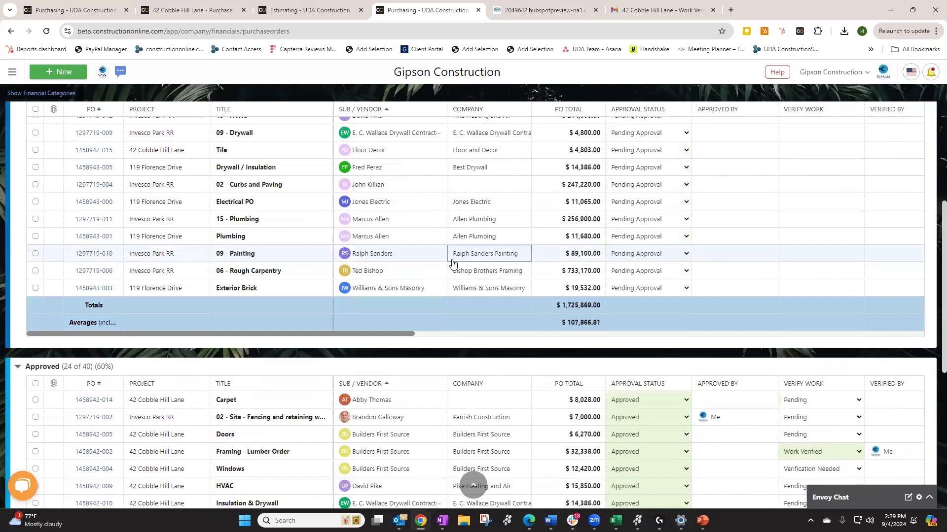
pyautogui.scroll(5, 423, 247)
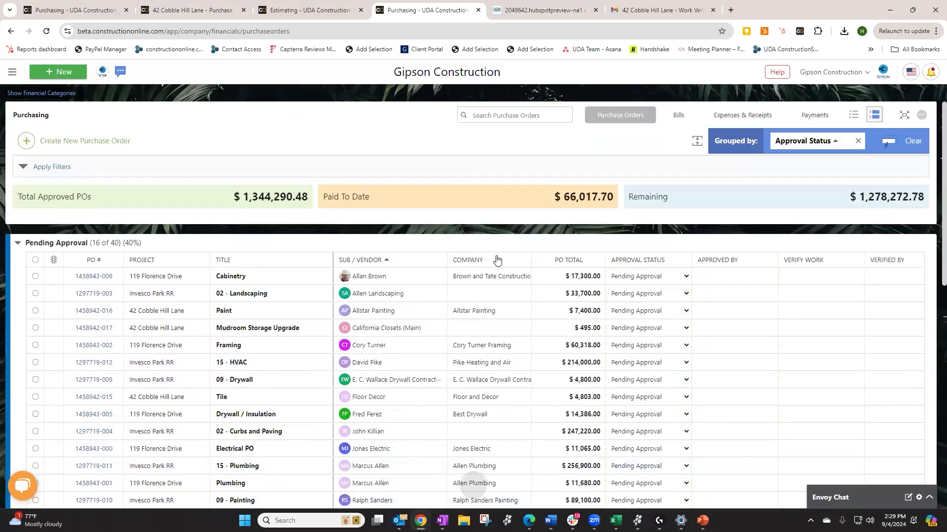
pyautogui.moveTo(325, 281)
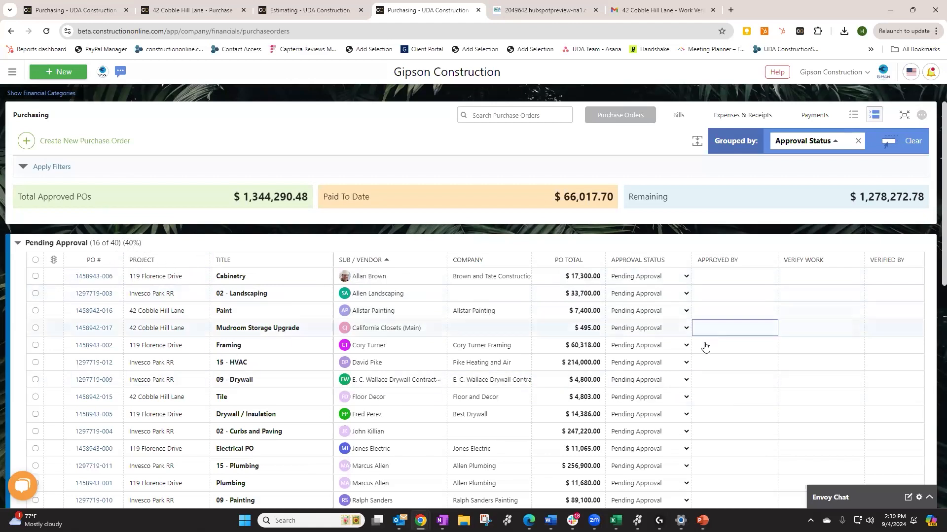
pyautogui.scroll(-4, 690, 346)
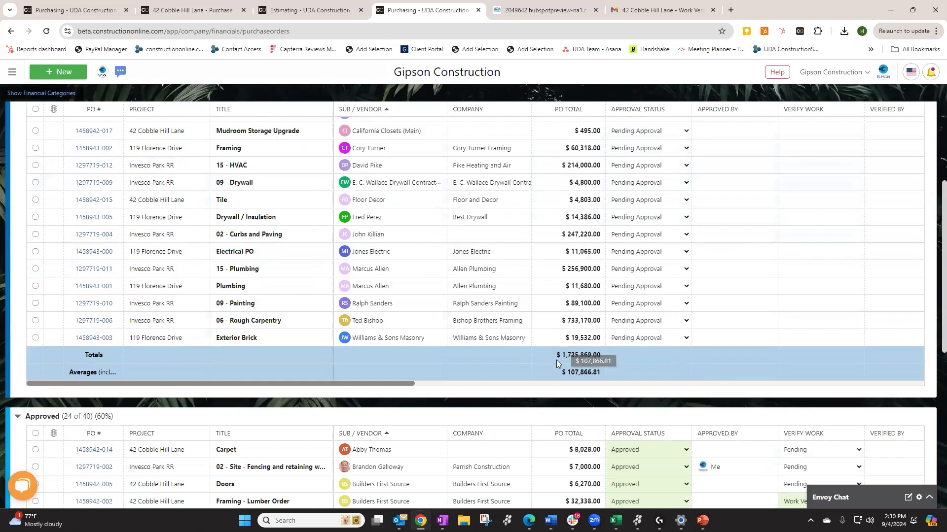
pyautogui.scroll(4, 572, 355)
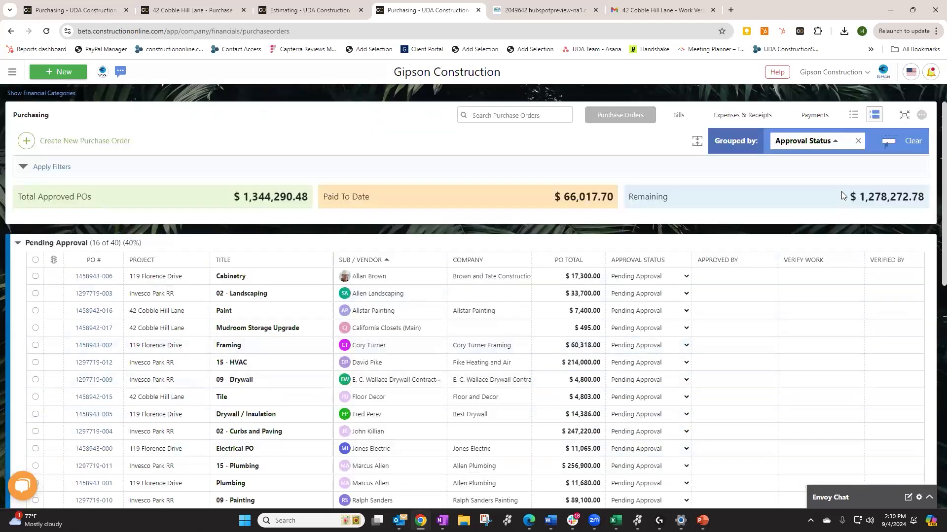
# Replace Approval Status grouping with PO Type: Material 8, Material & Labor 4, Subcontract 28
pyautogui.click(861, 145)
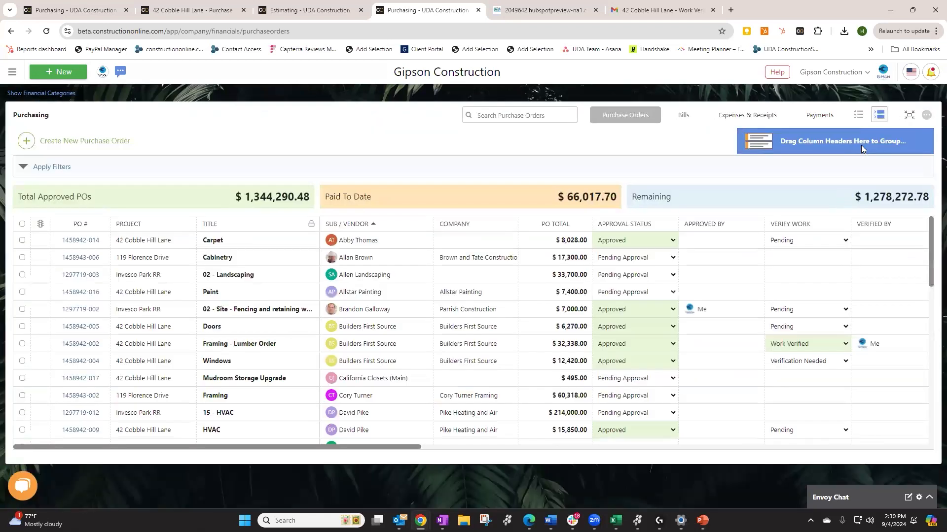
pyautogui.moveTo(410, 448); pyautogui.dragTo(524, 449)
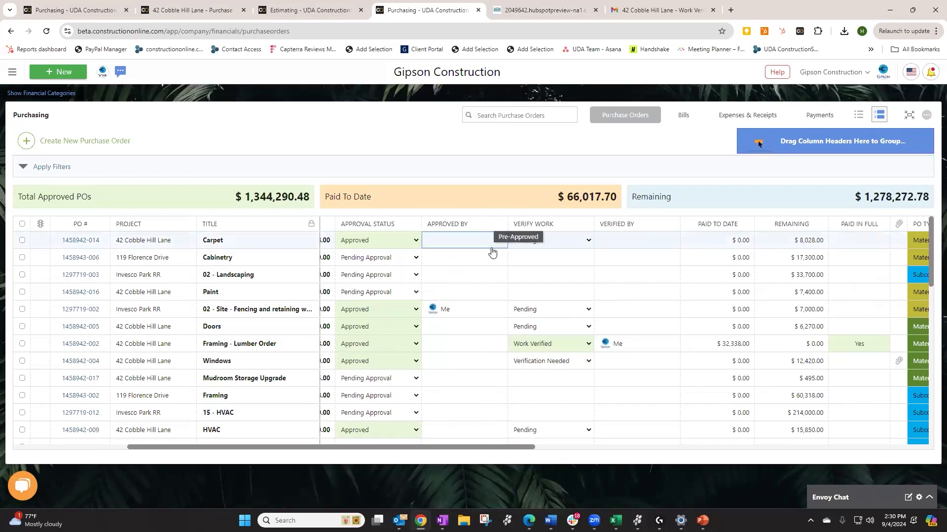
pyautogui.moveTo(519, 450); pyautogui.dragTo(617, 445)
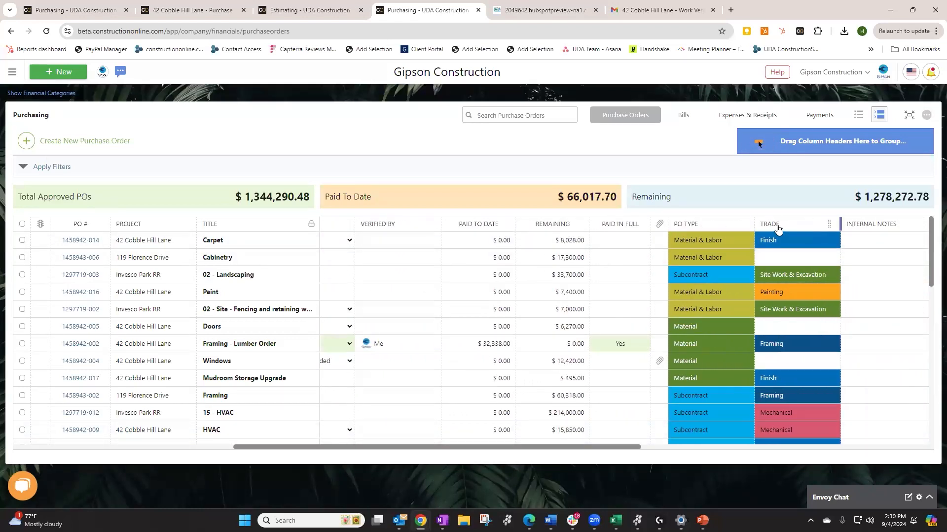
pyautogui.moveTo(696, 226); pyautogui.dragTo(817, 147)
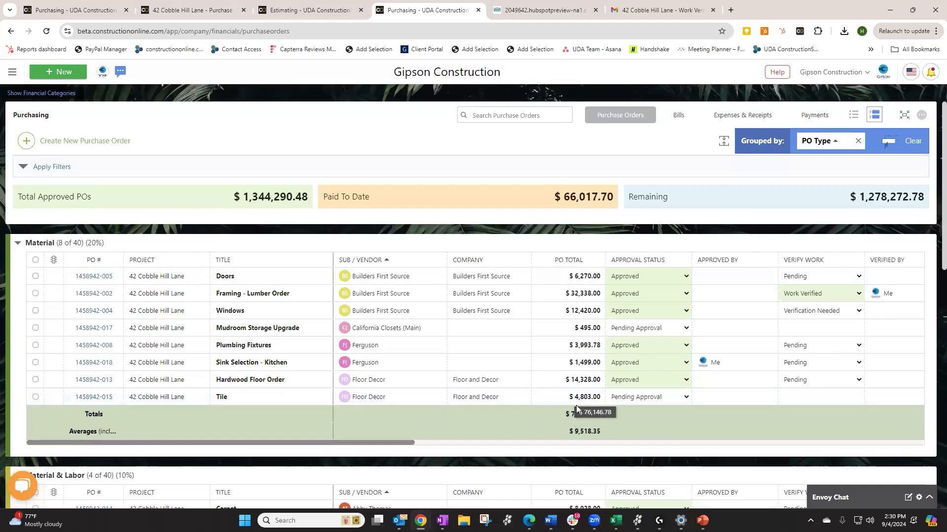
pyautogui.scroll(-2, 586, 409)
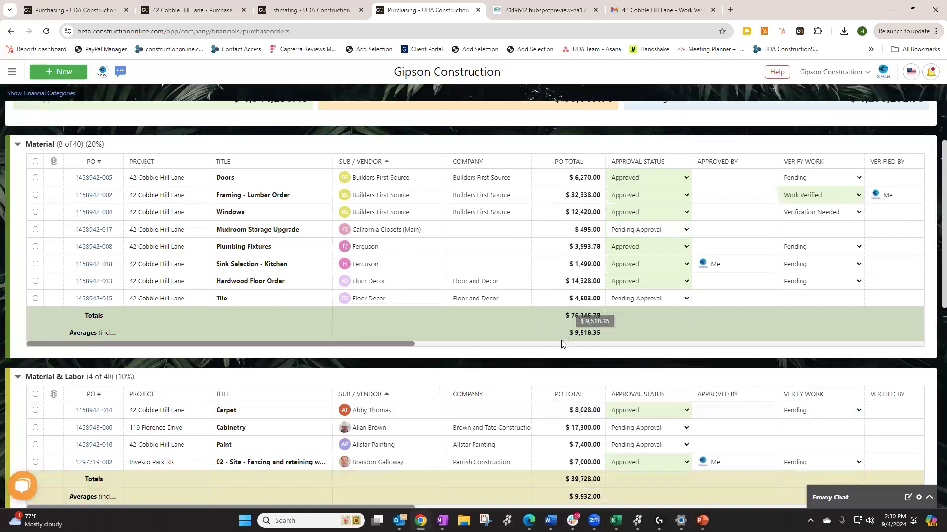
pyautogui.scroll(-8, 574, 320)
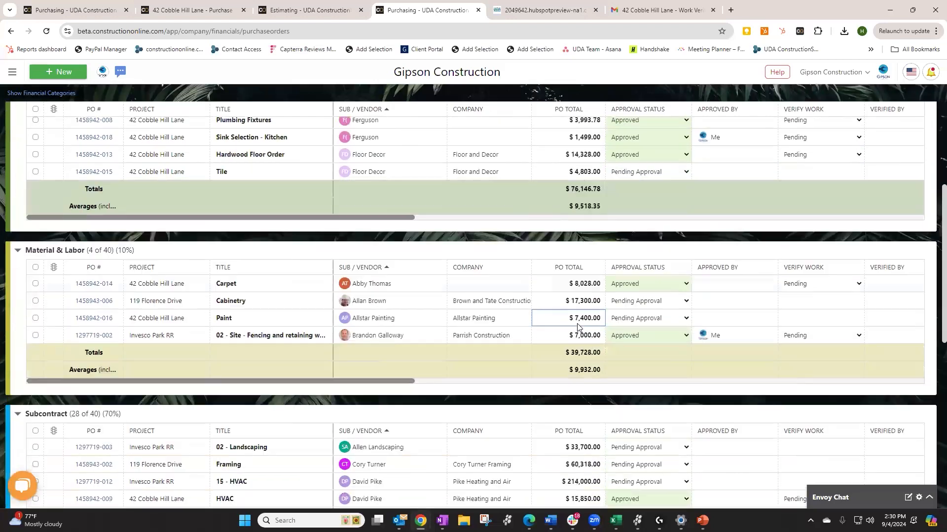
pyautogui.scroll(-5, 576, 333)
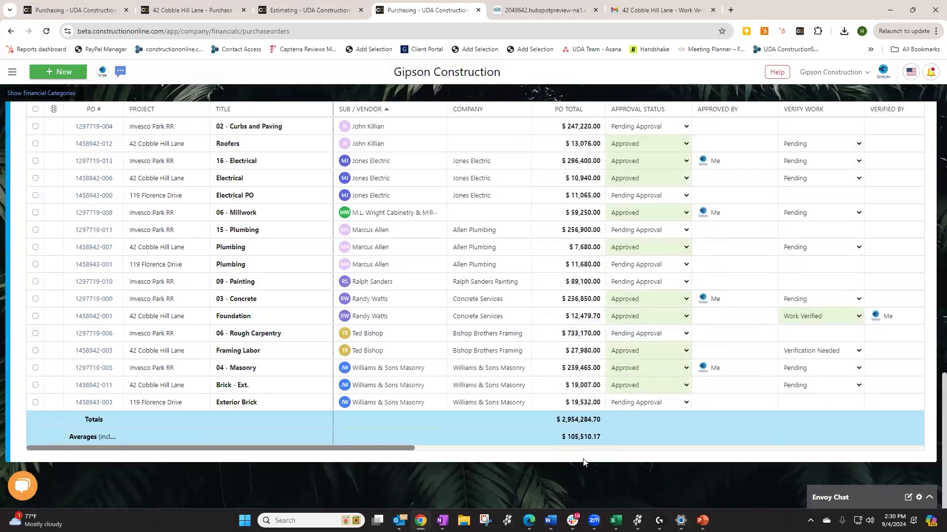
pyautogui.scroll(10, 633, 263)
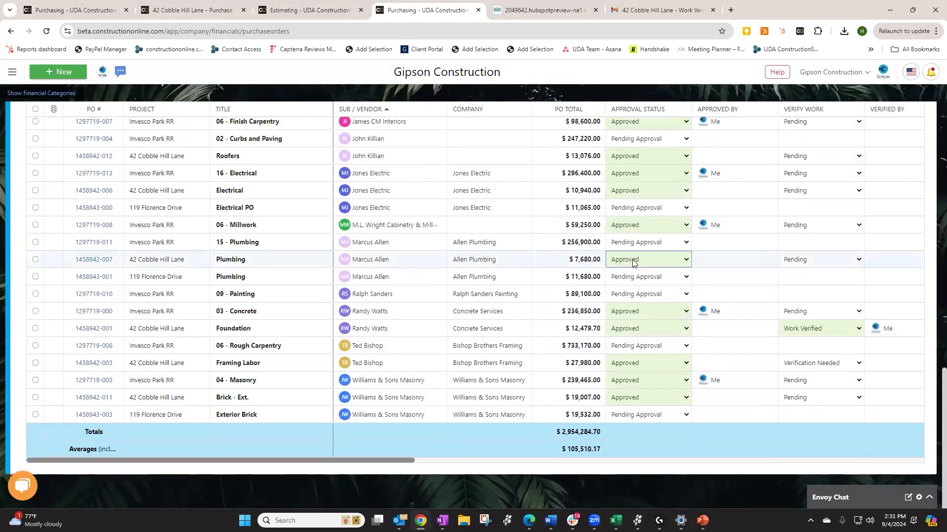
pyautogui.scroll(6, 633, 263)
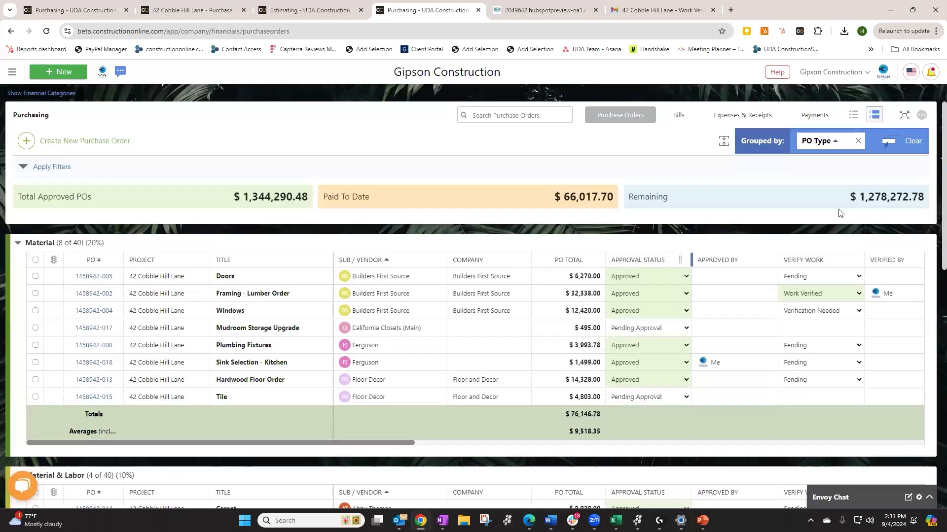
# Replace the PO Type grouping with Sub / Vendor and review the vendor groups
pyautogui.click(857, 141)
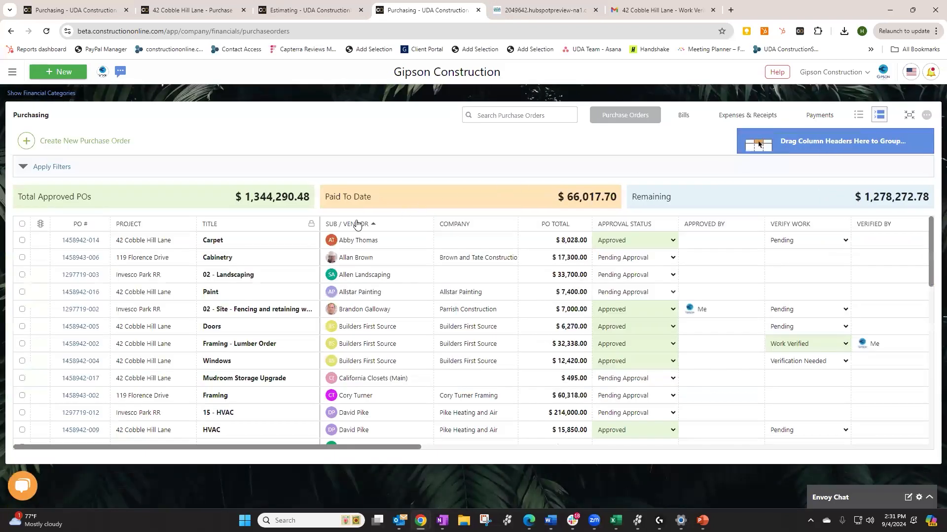
pyautogui.moveTo(380, 224); pyautogui.dragTo(799, 144)
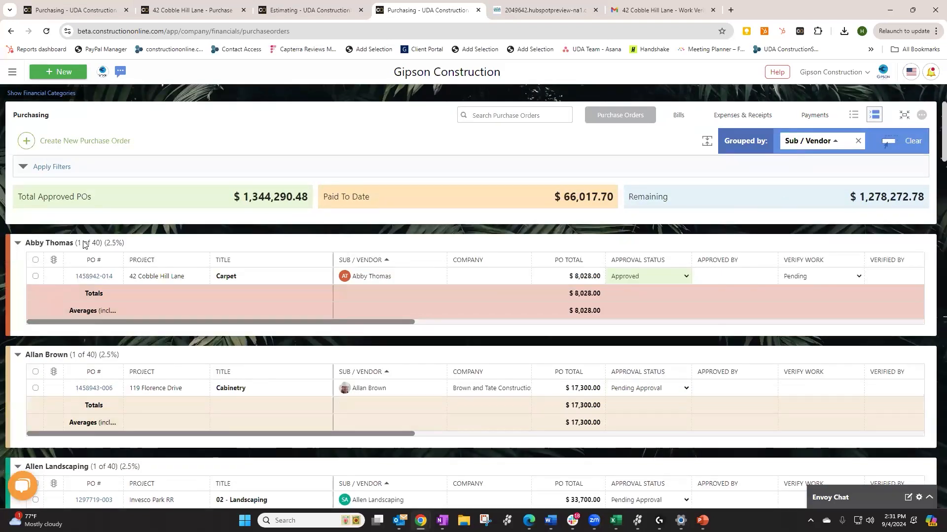
pyautogui.scroll(-1, 176, 335)
pyautogui.scroll(-4, 158, 333)
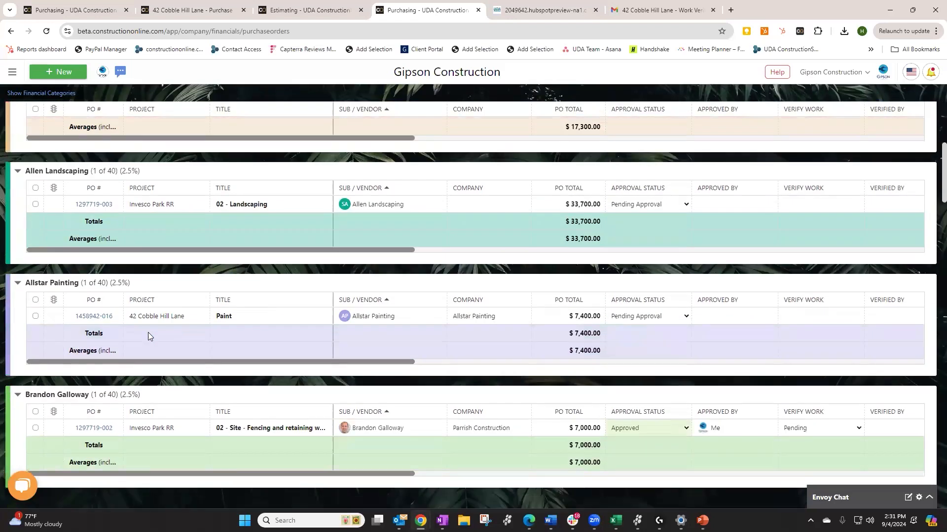
pyautogui.scroll(-2, 135, 328)
pyautogui.scroll(-1, 140, 329)
pyautogui.scroll(-2, 141, 326)
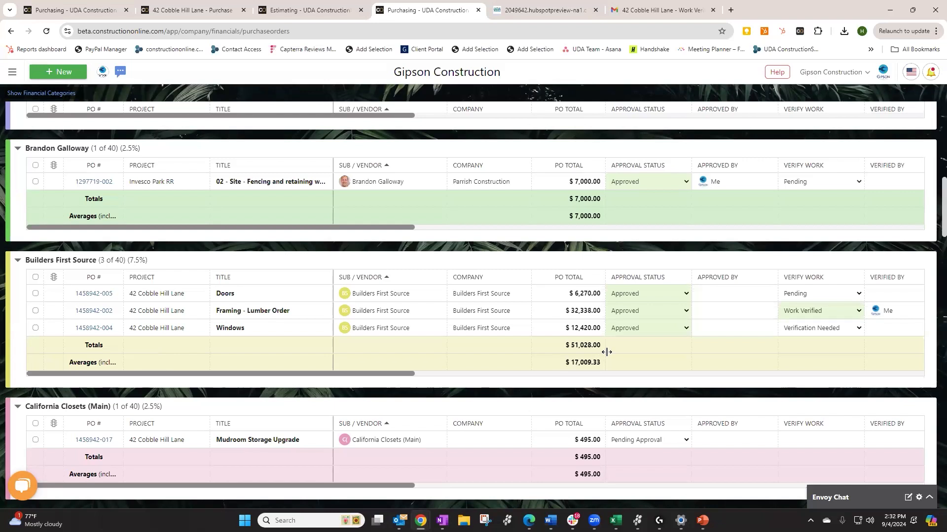
pyautogui.scroll(5, 791, 217)
pyautogui.scroll(6, 790, 215)
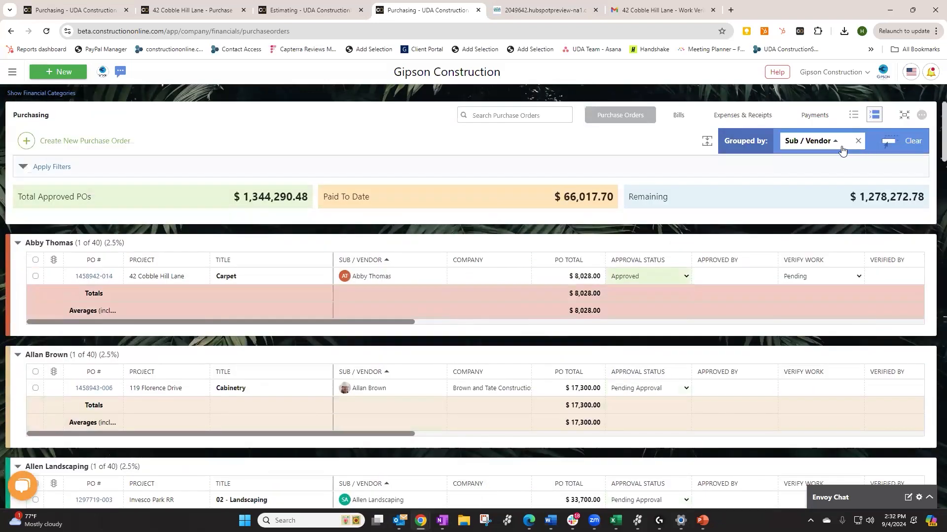
pyautogui.click(904, 117)
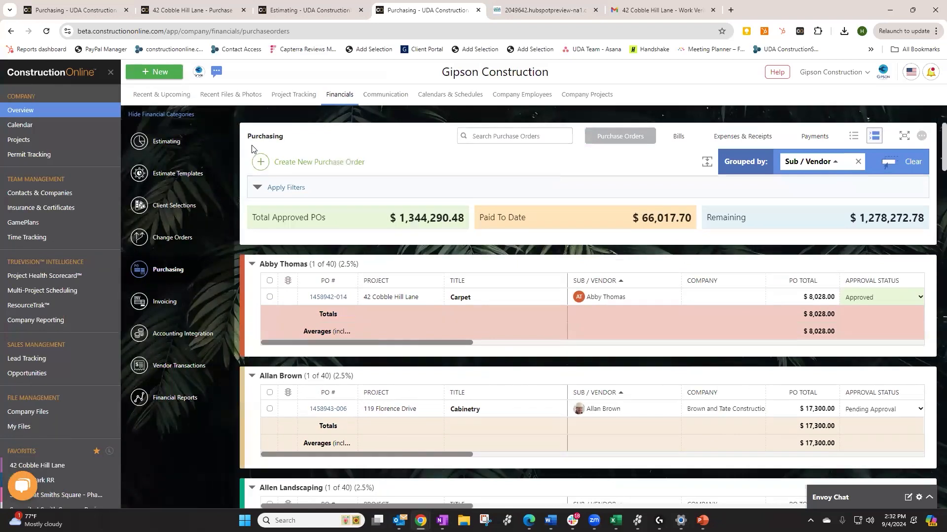
pyautogui.scroll(-1, 55, 367)
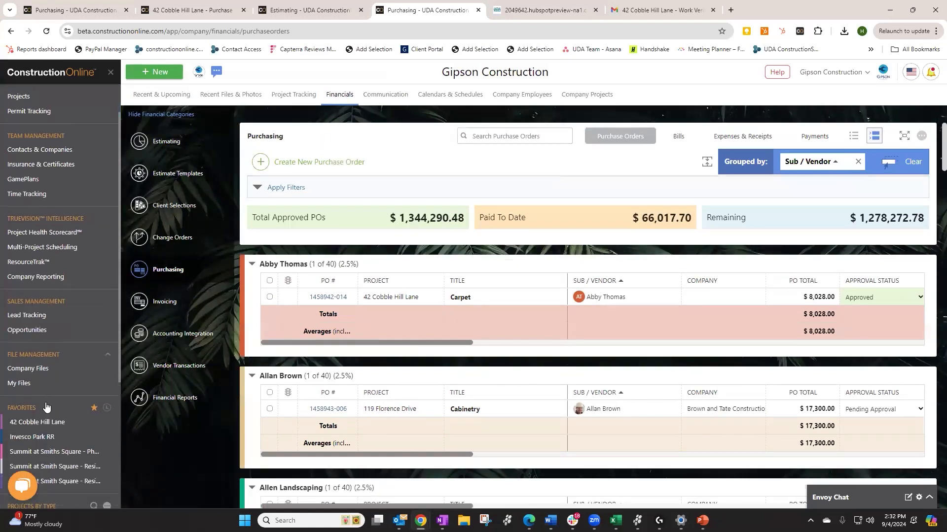
pyautogui.click(41, 417)
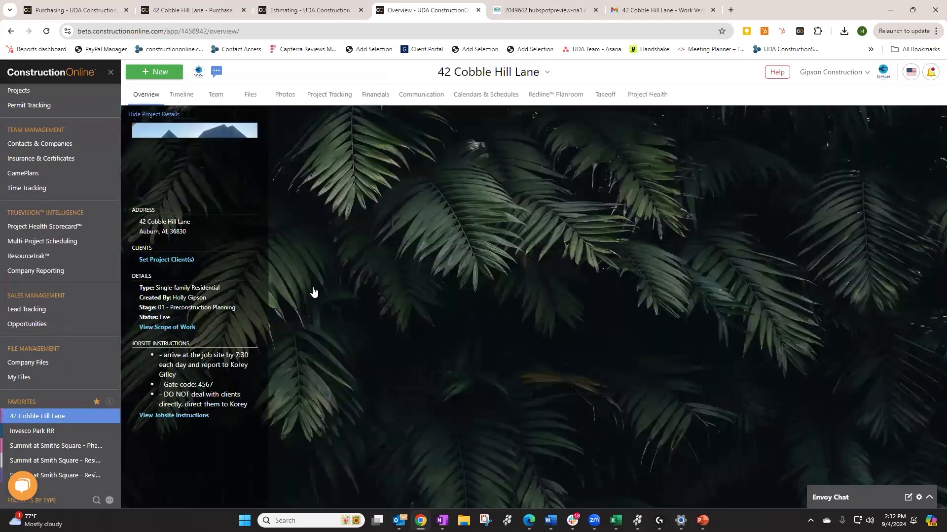